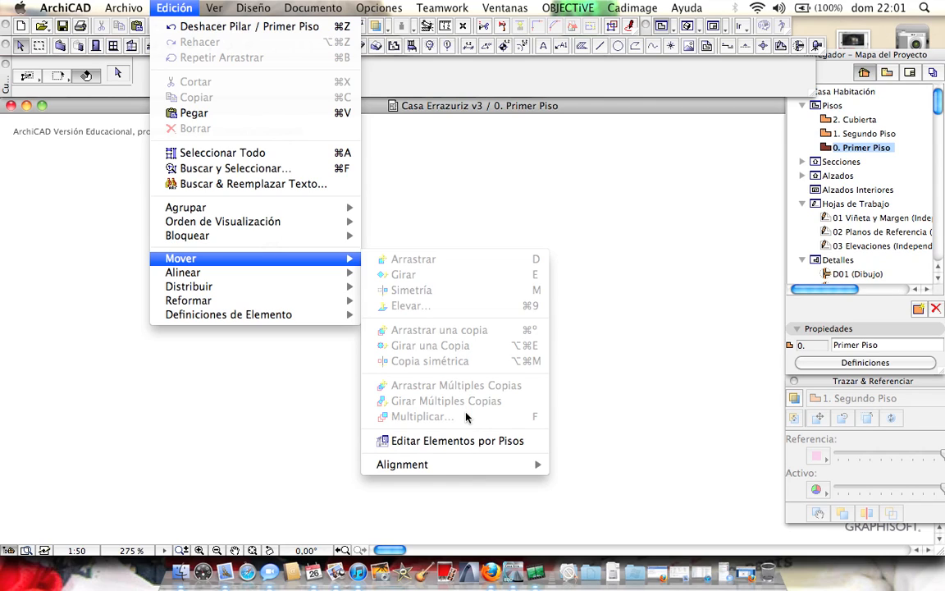
Select the round column on the Primer Piso plan with a selection area around it
left_click(460, 227)
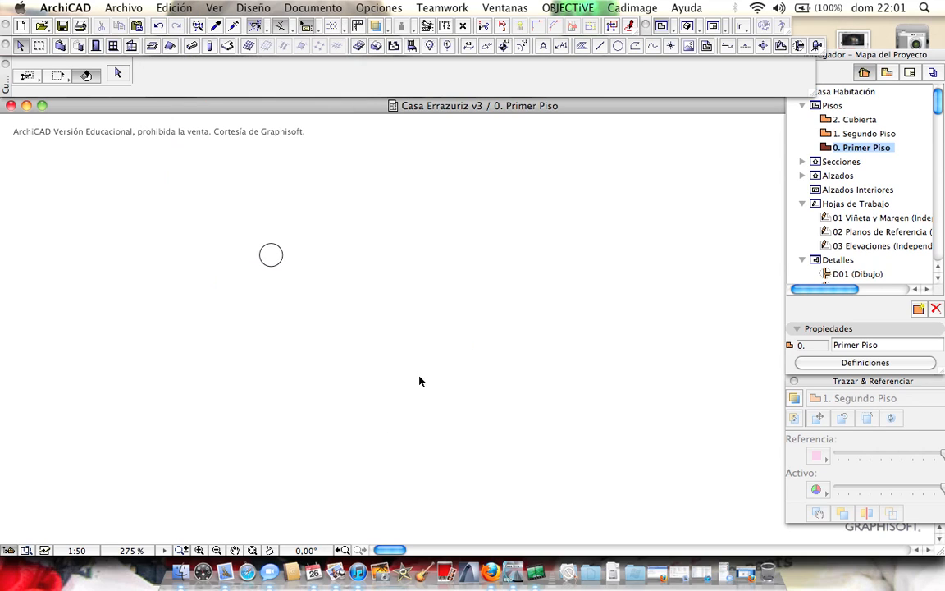
left_click_drag(326, 308, 225, 215)
left_click_drag(359, 257, 329, 260)
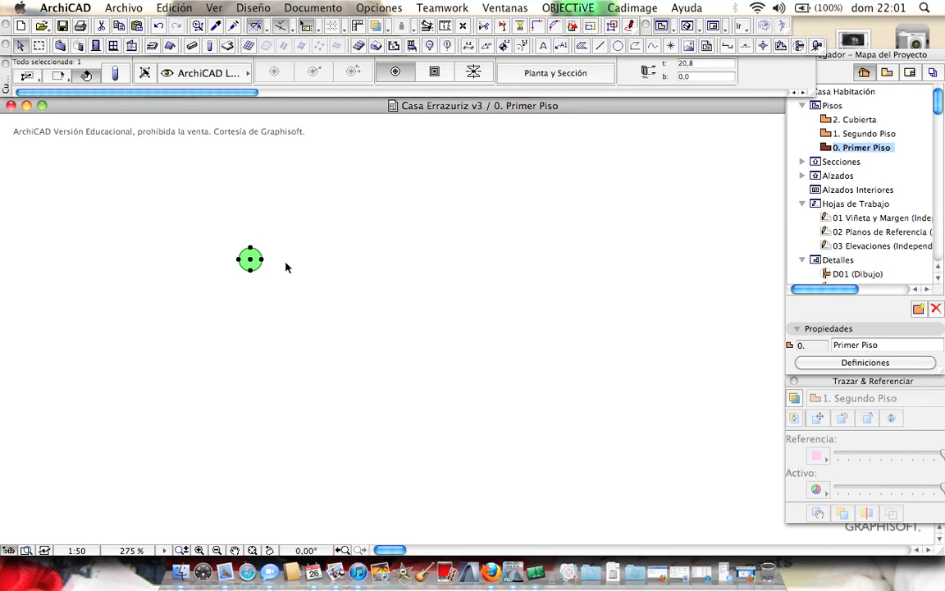
left_click(179, 10)
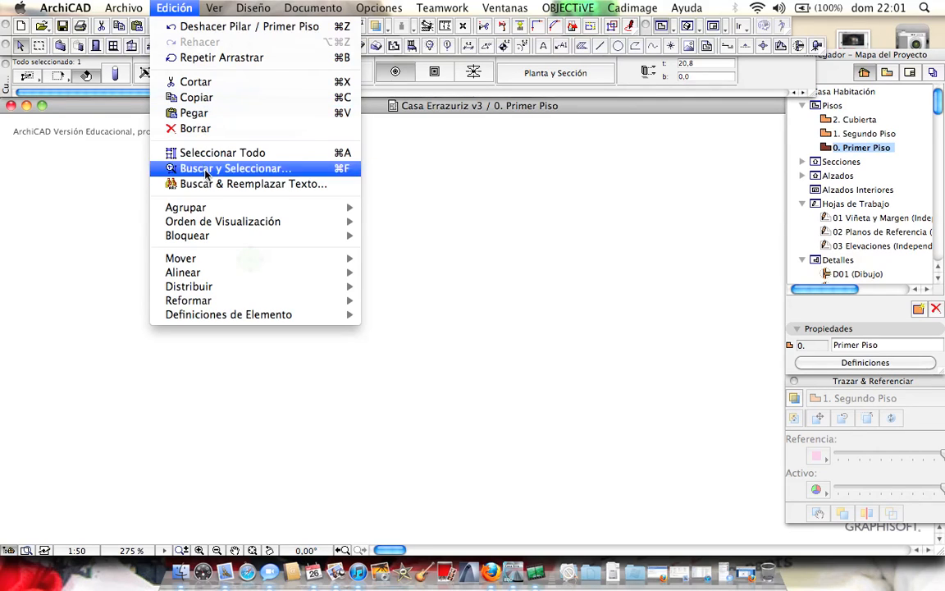
left_click(389, 237)
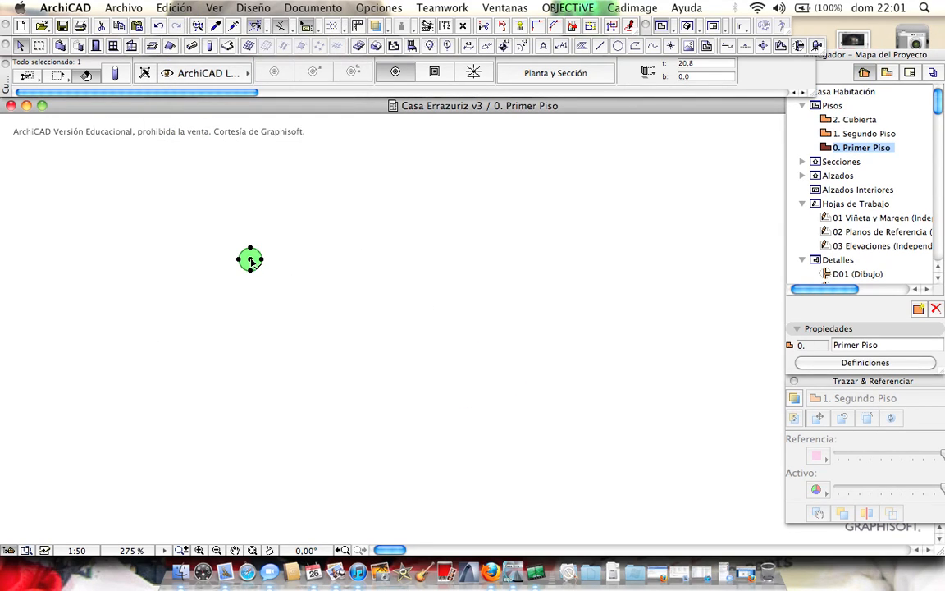
right_click(251, 261)
mouse_move(361, 376)
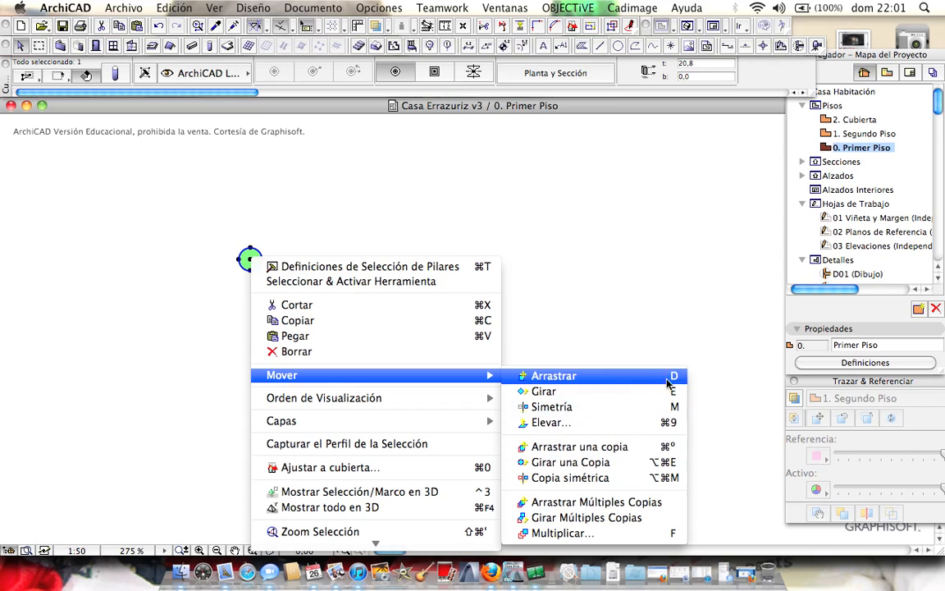
left_click(614, 258)
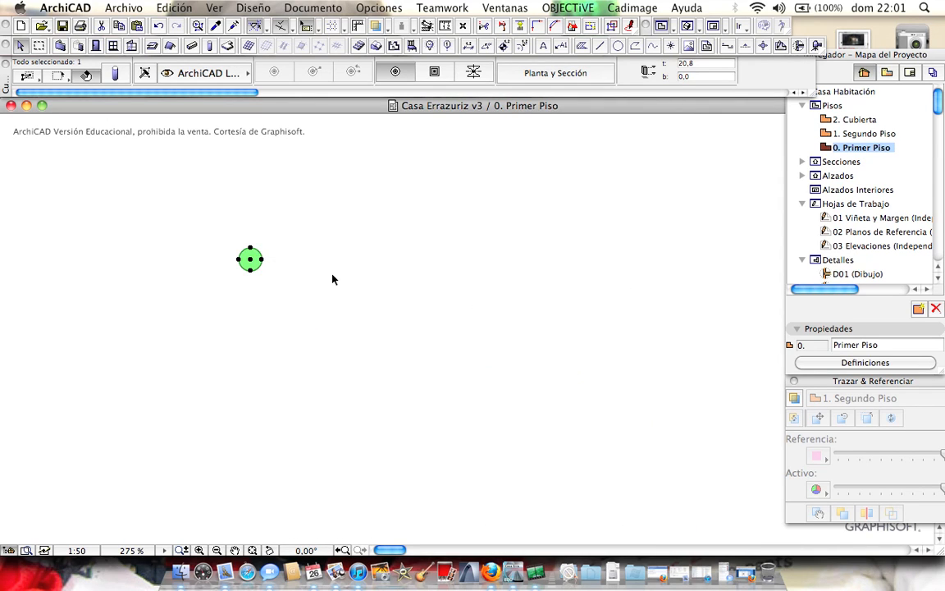
Reselect the column and move it horizontally to the right with Arrastrar, using its center as the base point
left_click(313, 281)
key("super+a")
right_click(251, 260)
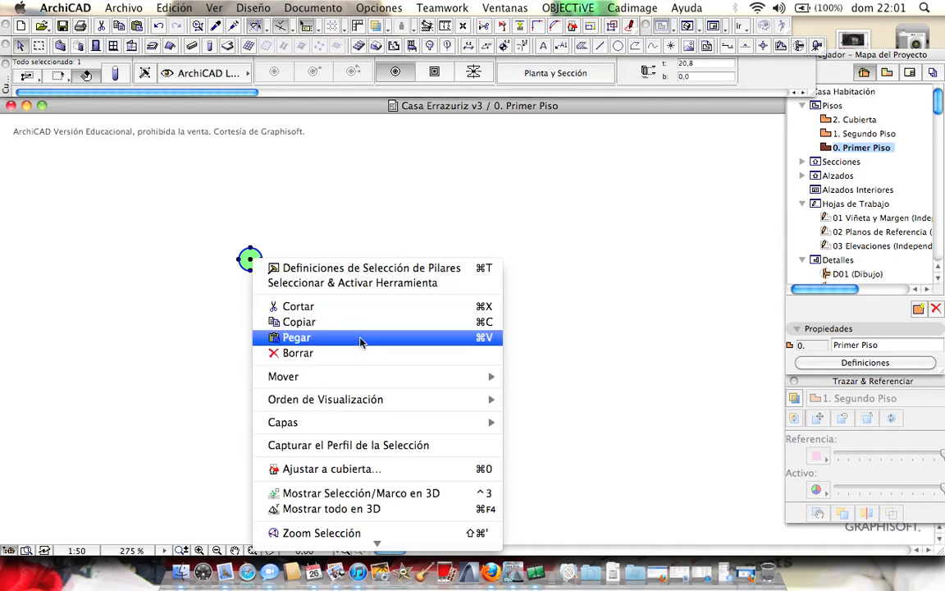
mouse_move(460, 376)
left_click(538, 377)
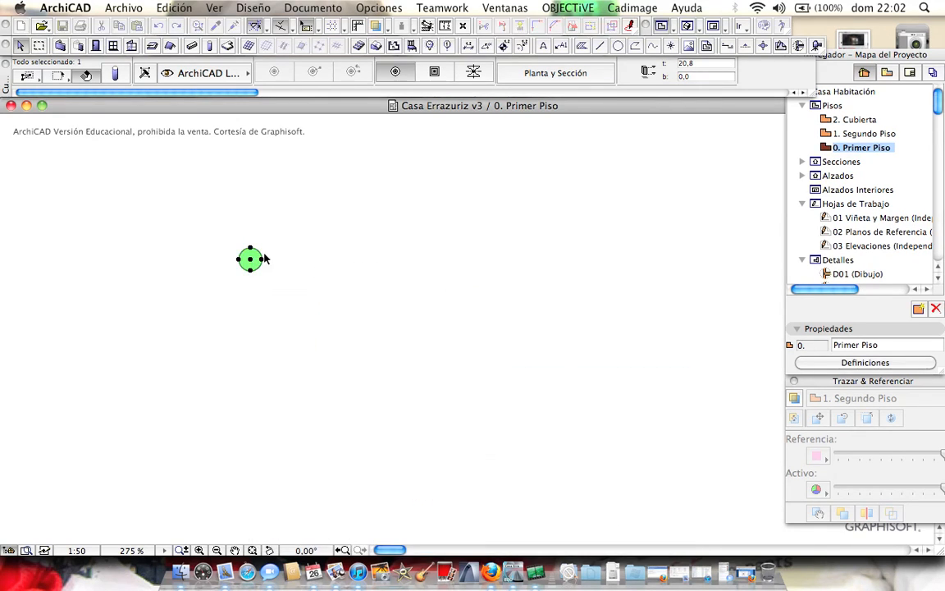
left_click(250, 260)
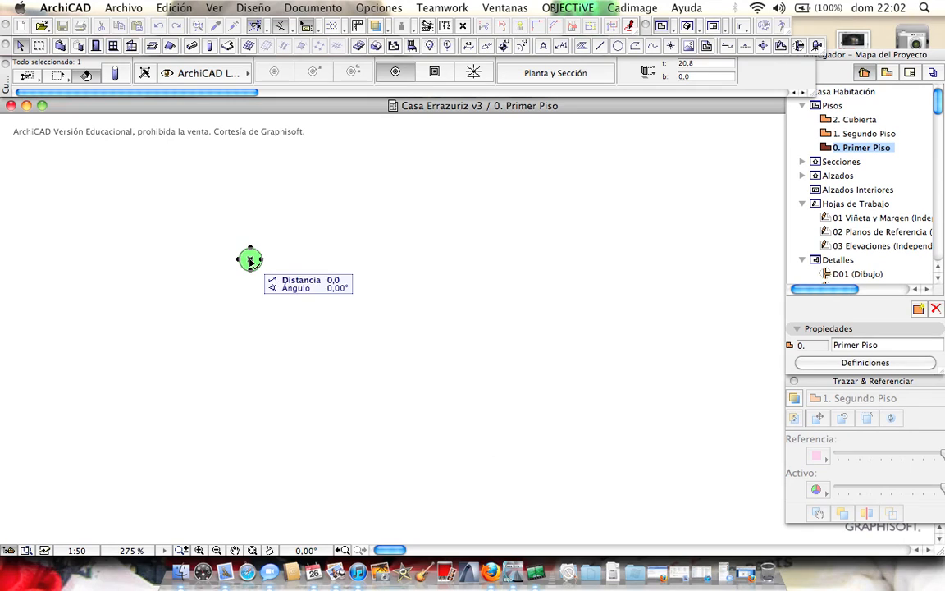
left_click(449, 260)
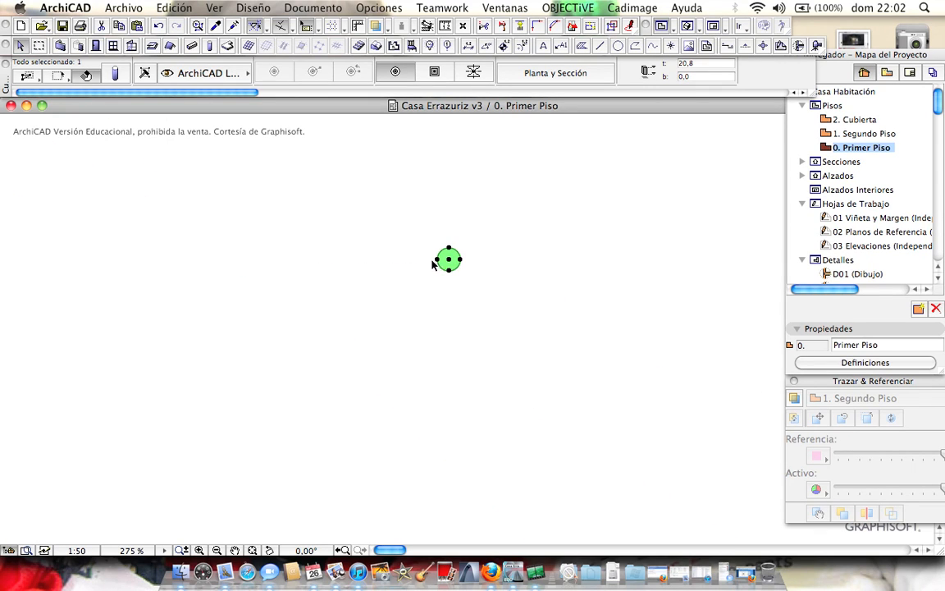
Move the column from its center down and to the left with Arrastrar, over a distance of 200 at about 155.81°
right_click(449, 261)
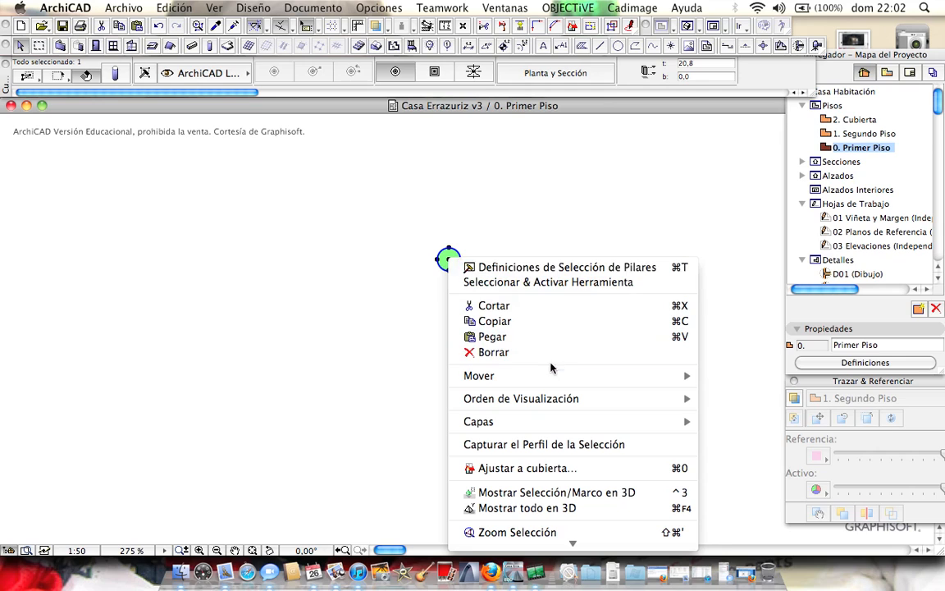
mouse_move(551, 376)
left_click(751, 376)
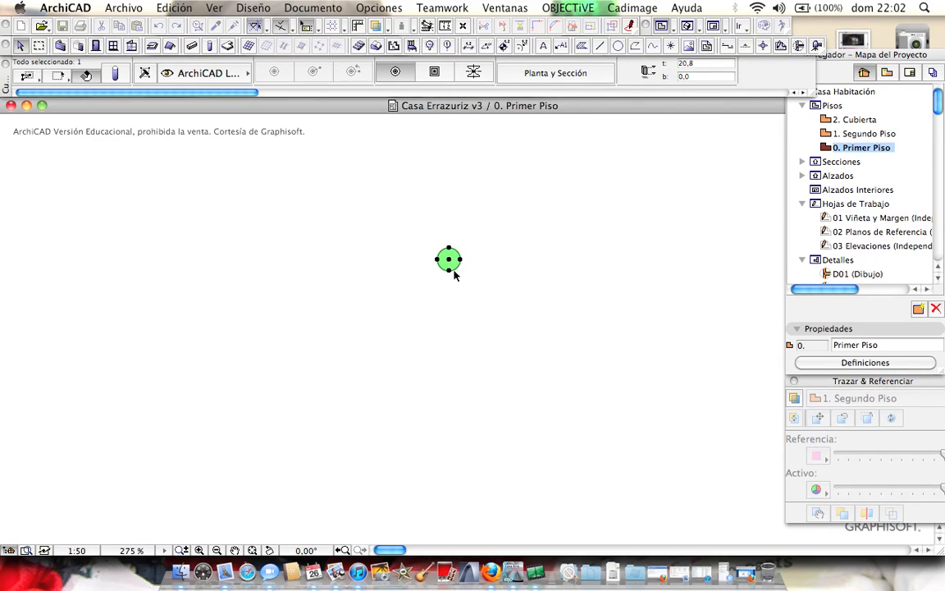
left_click(449, 261)
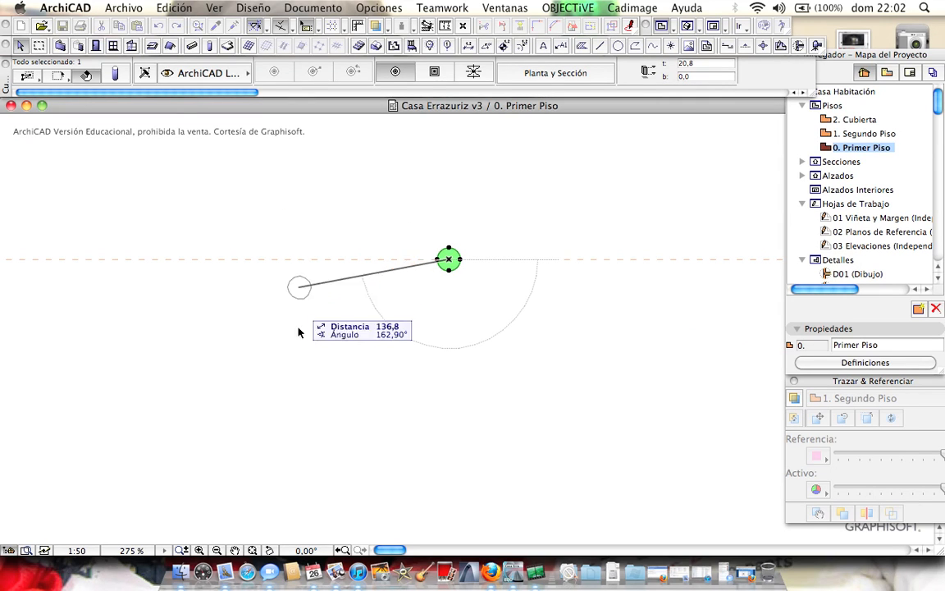
type("200")
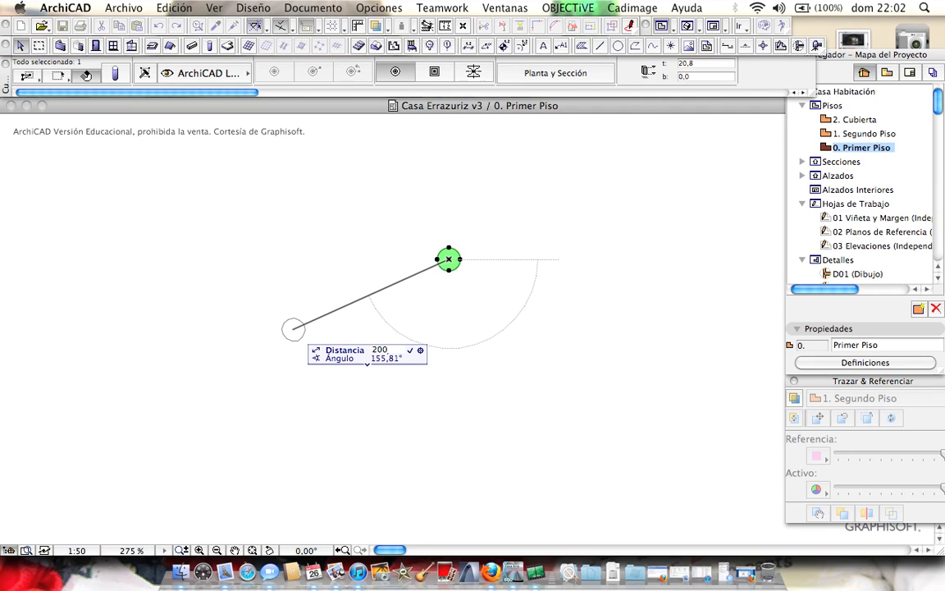
key("Return")
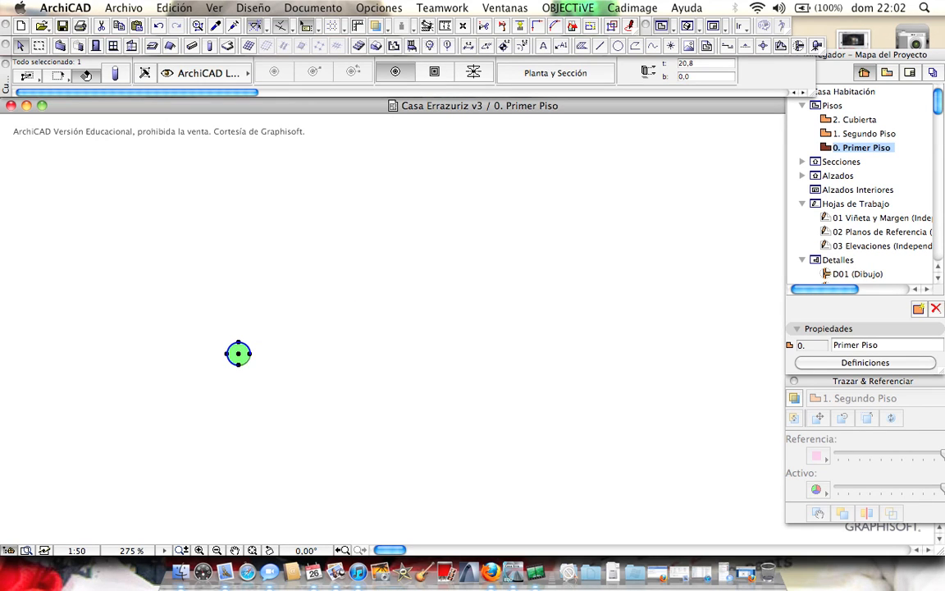
Move the column horizontally to the right from its center with Arrastrar, over a distance of 200 at 0°
right_click(238, 354)
mouse_move(407, 469)
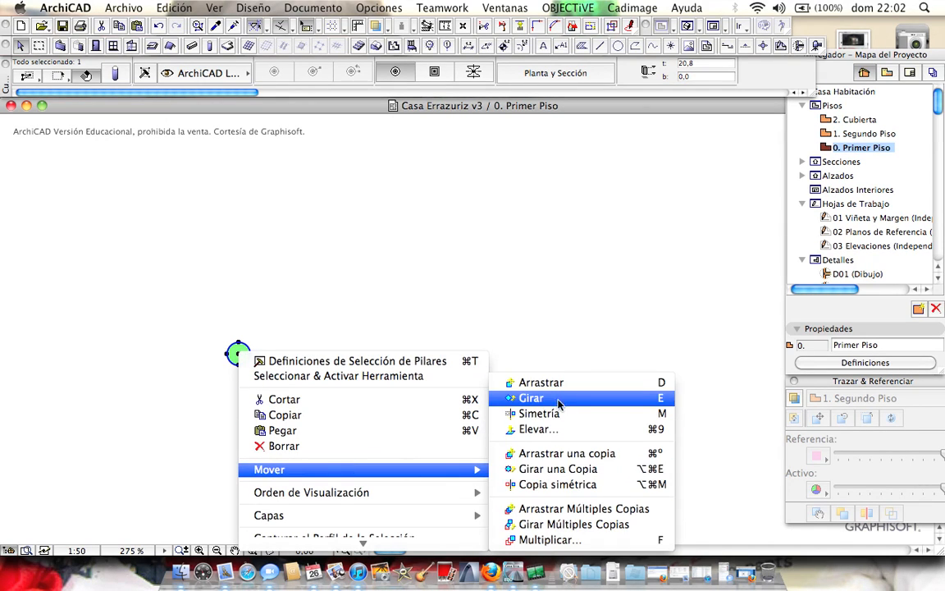
left_click(534, 382)
left_click(238, 355)
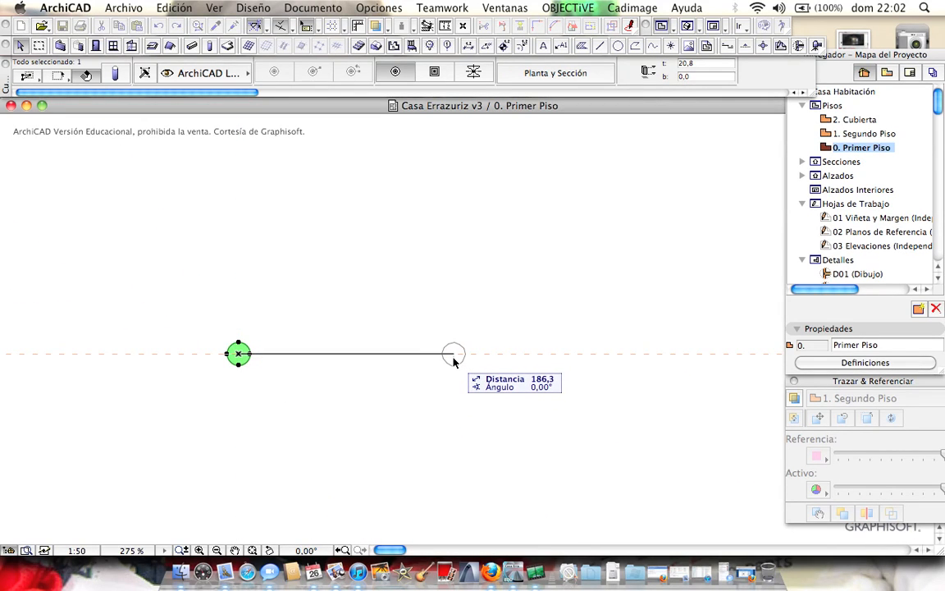
key("Tab")
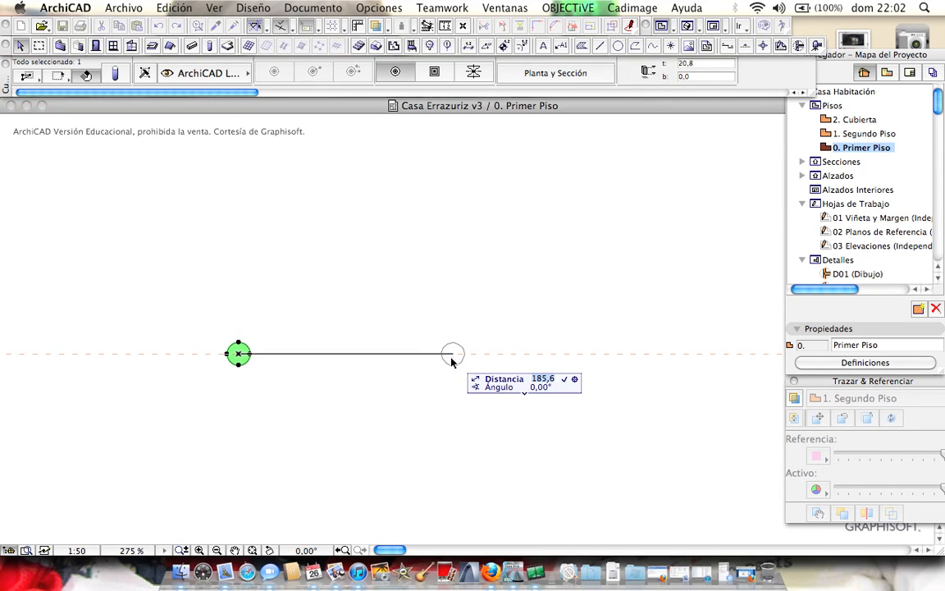
type("2")
type("0,0")
key("Return")
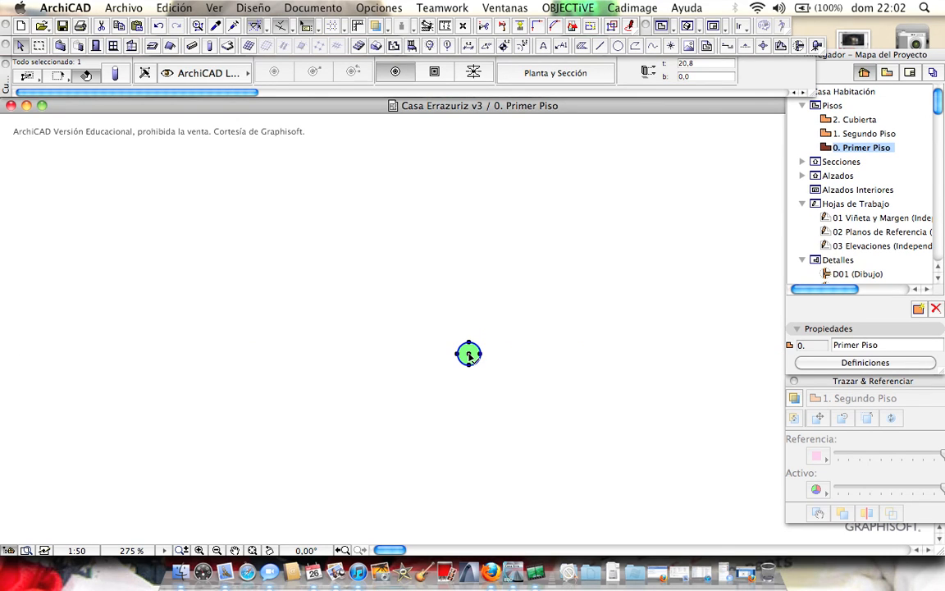
Rotate the column 145° with Girar around a center point above and to its left, then clear the selection
right_click(468, 354)
mouse_move(558, 476)
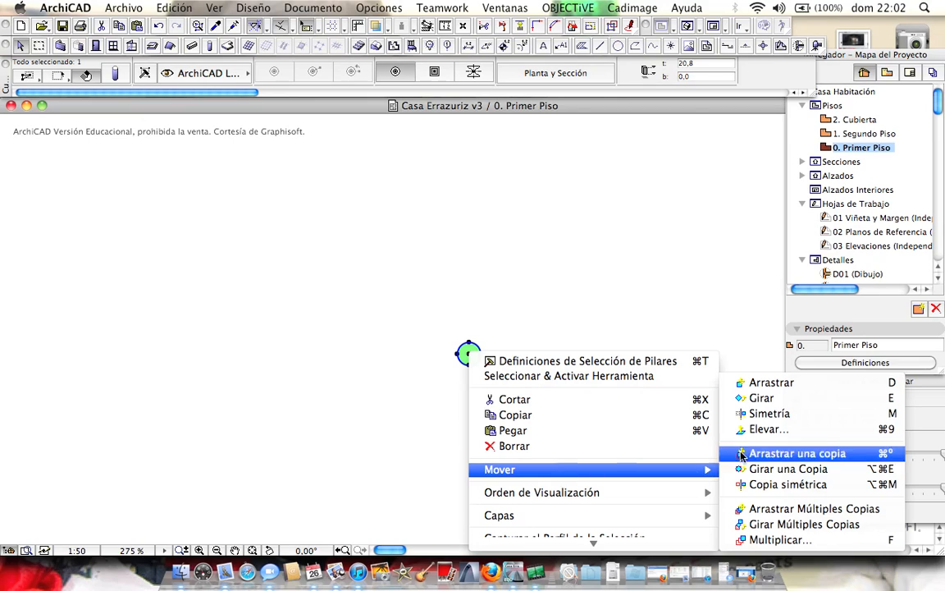
left_click(753, 399)
left_click(310, 269)
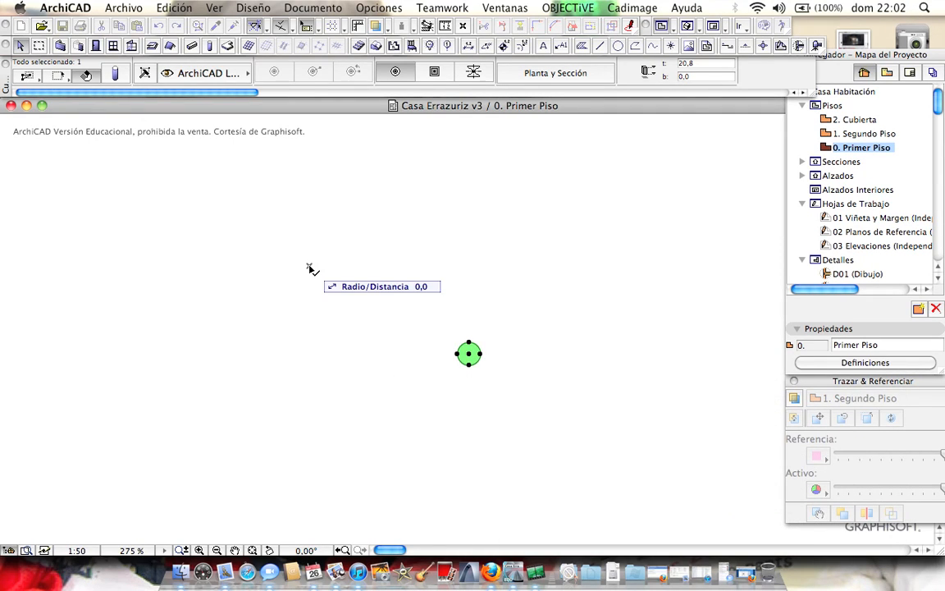
left_click(470, 355)
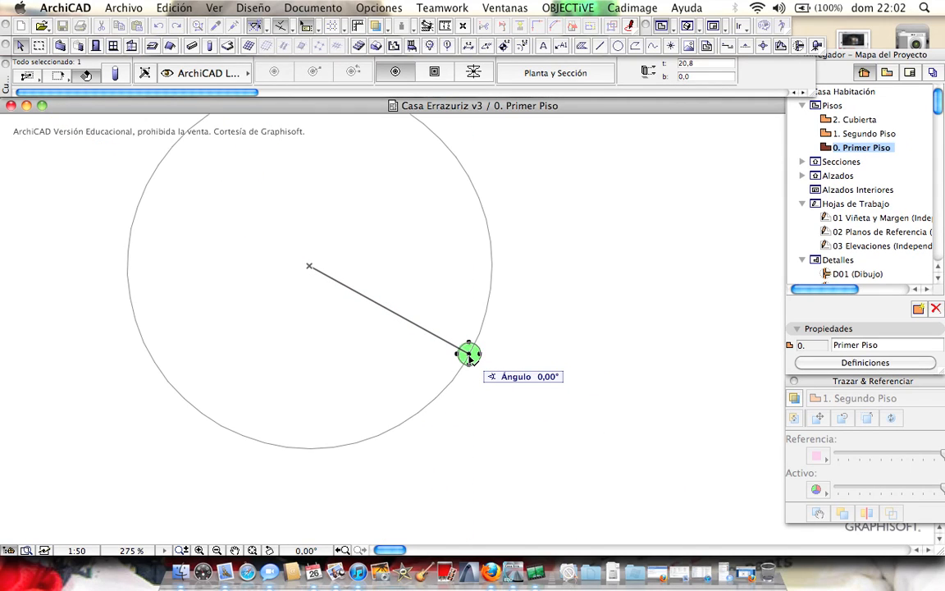
scroll(480, 285, "down", 3)
scroll(480, 284, "down", 1)
middle_click_drag(480, 285, 506, 394)
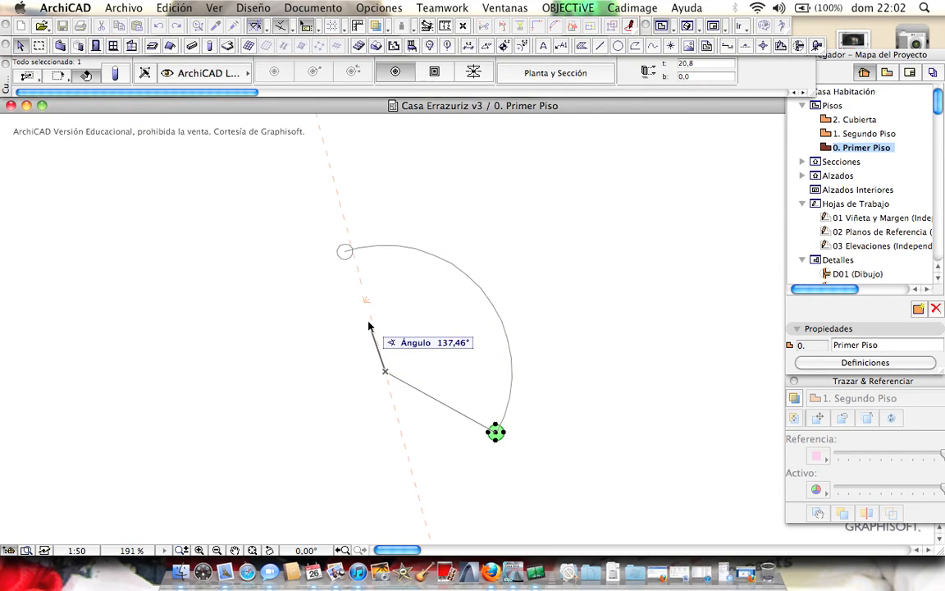
key("Tab")
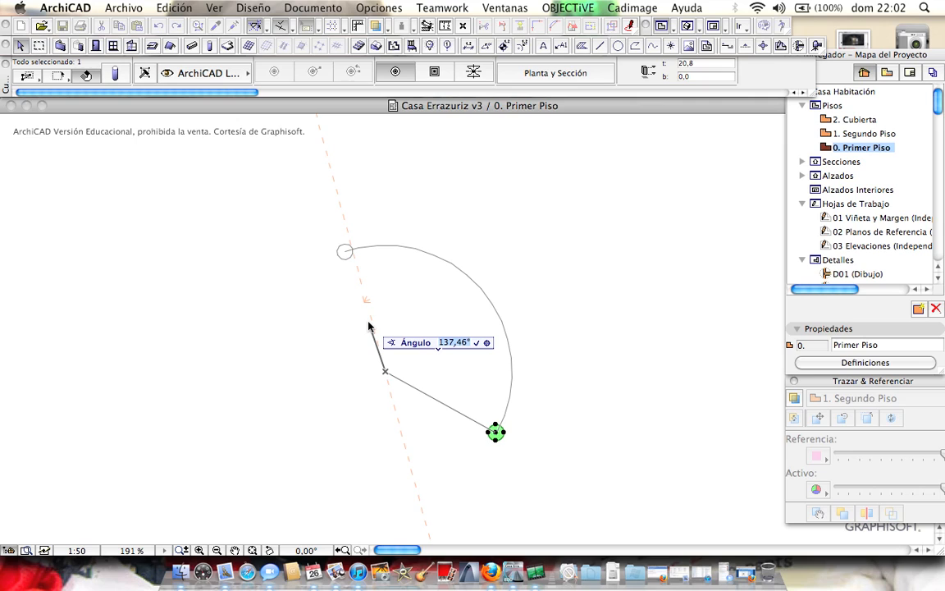
type("145")
key("Return")
key("Escape")
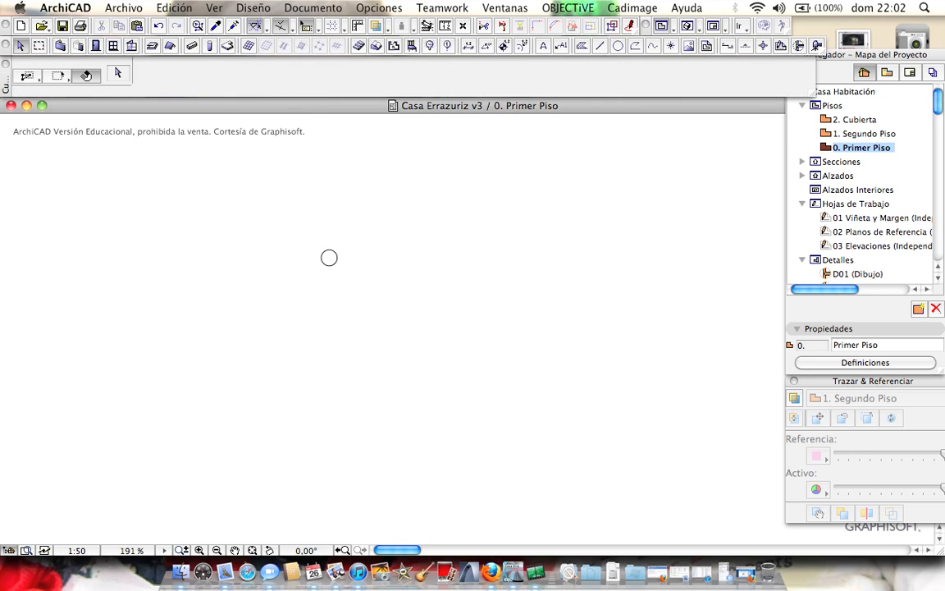
Mirror the column with Simetría across a vertical axis to its right, then deselect it
left_click(330, 258)
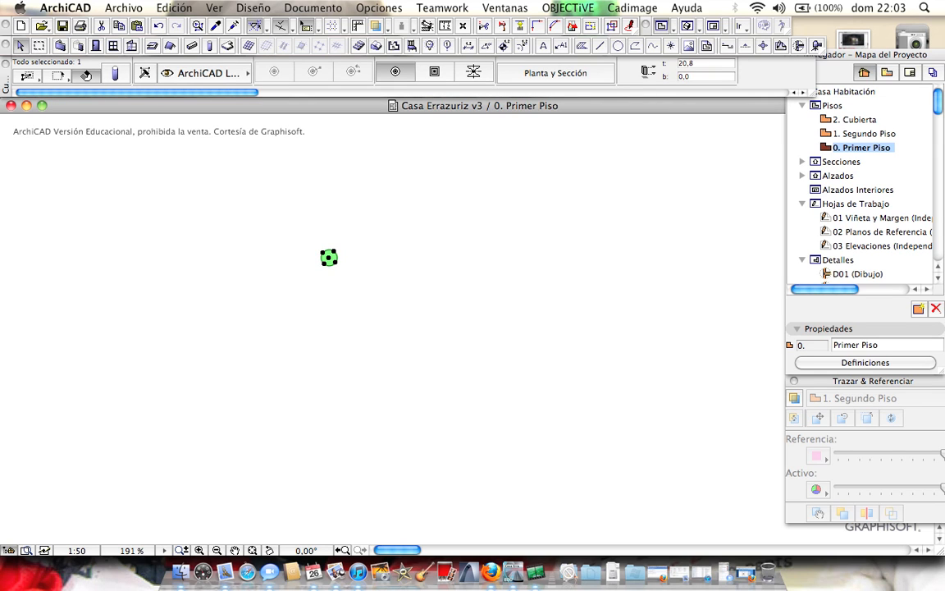
right_click(329, 258)
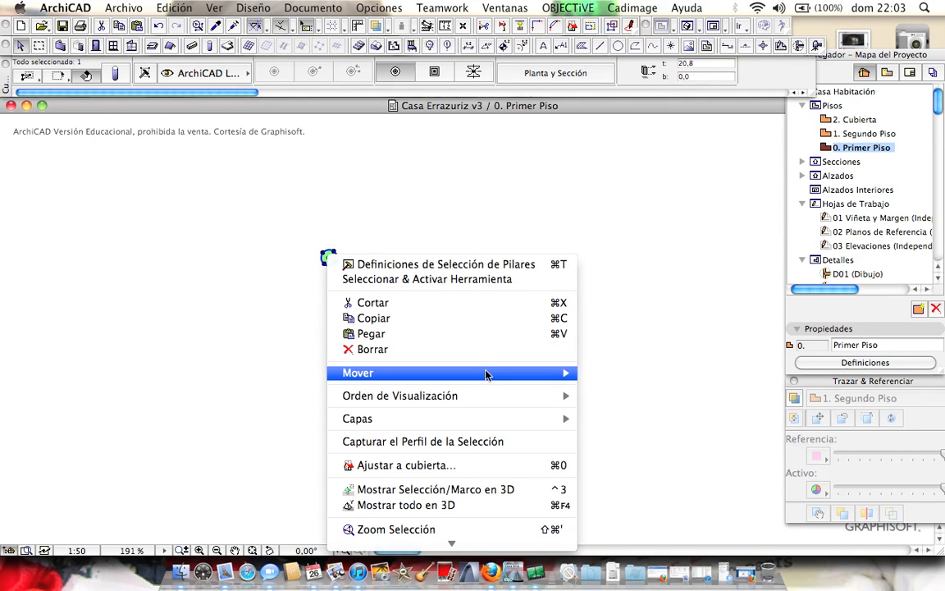
mouse_move(487, 375)
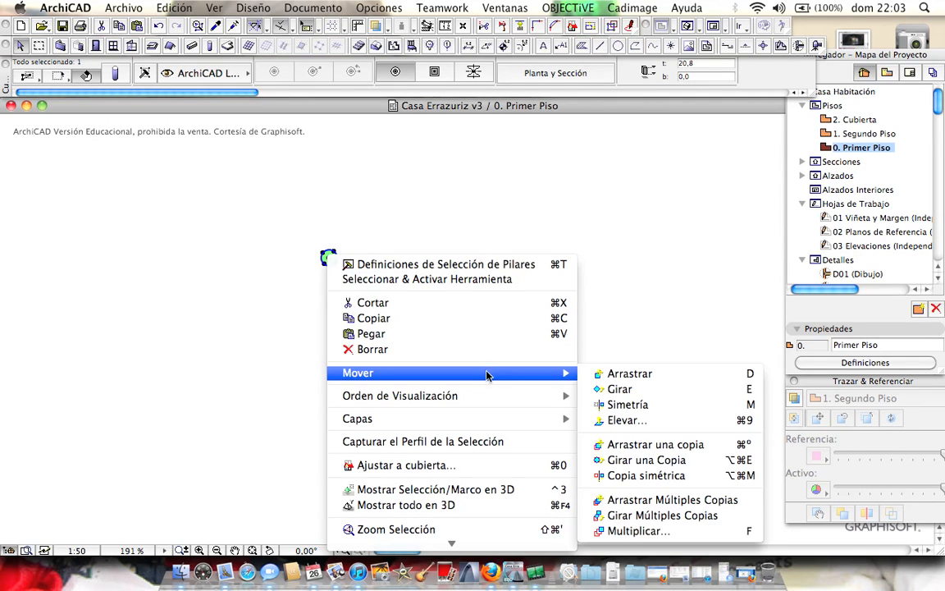
left_click(646, 406)
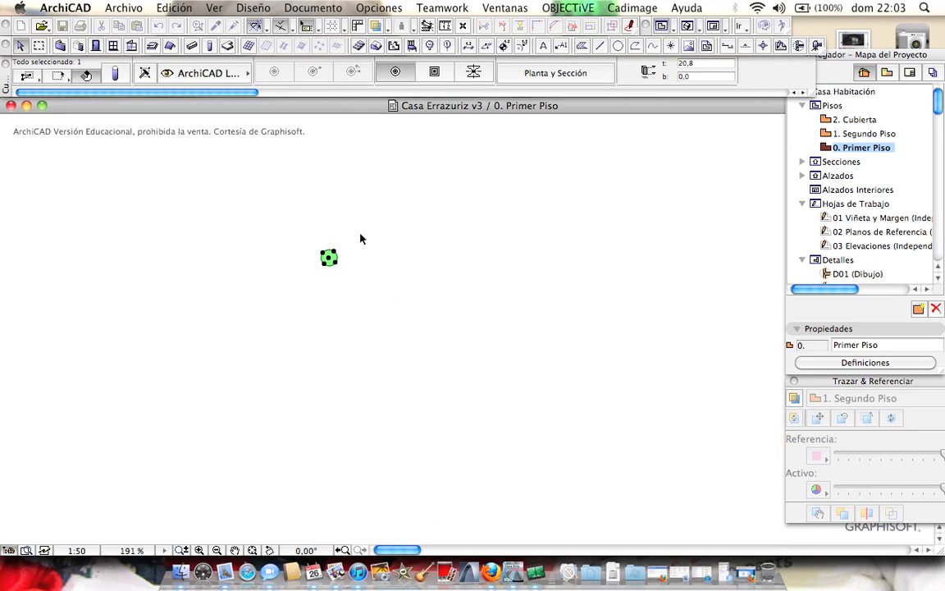
scroll(360, 238, "up", 3)
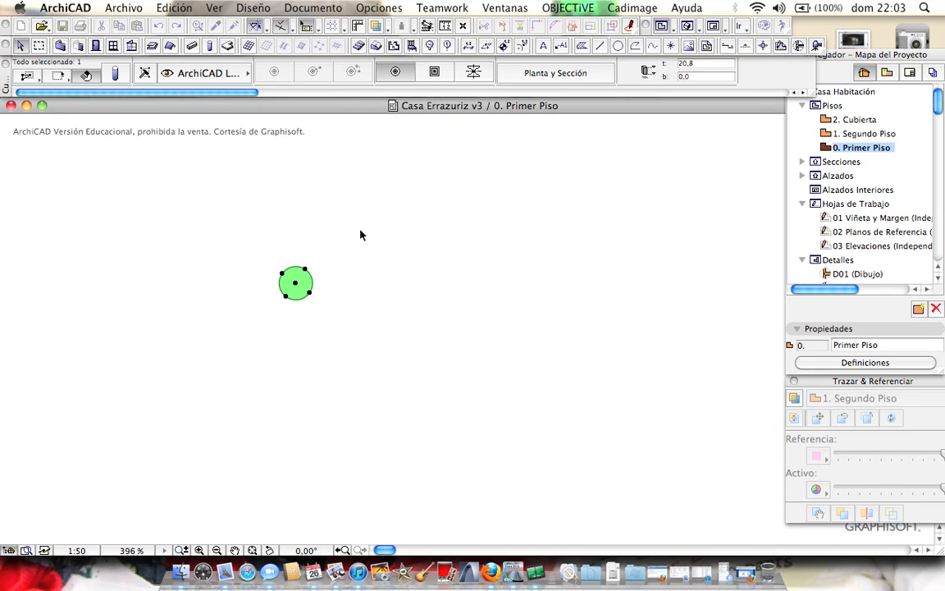
left_click(380, 149)
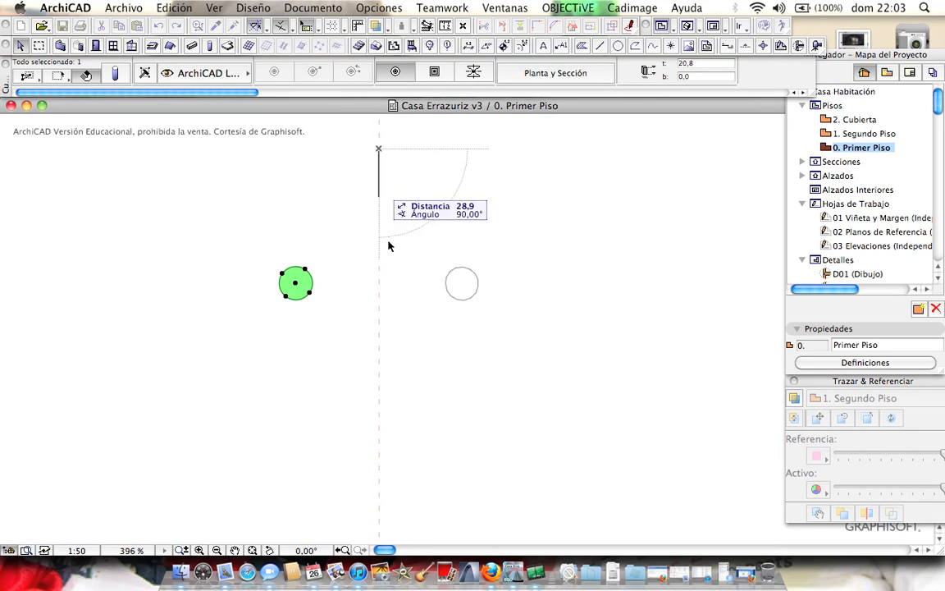
left_click(391, 416)
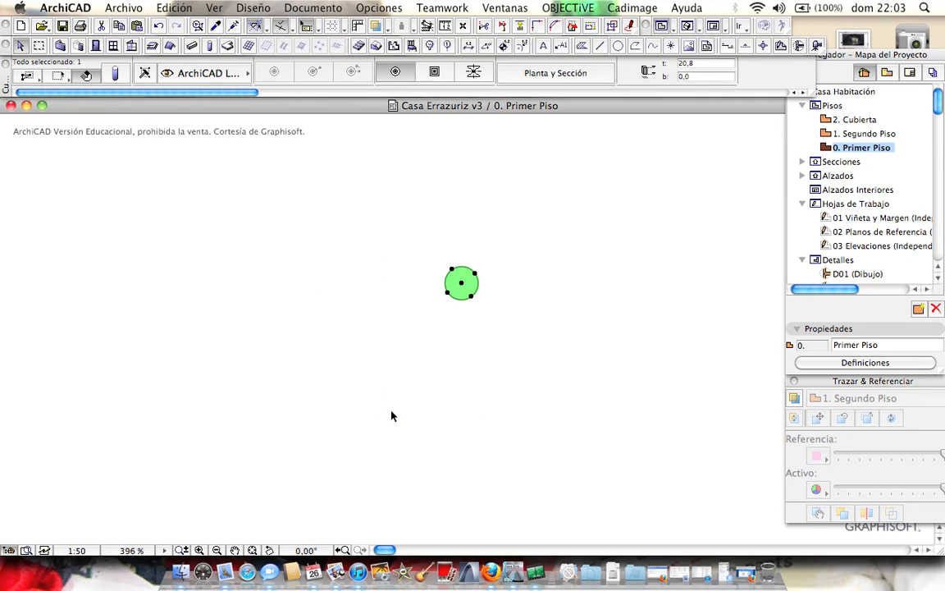
left_click(400, 414)
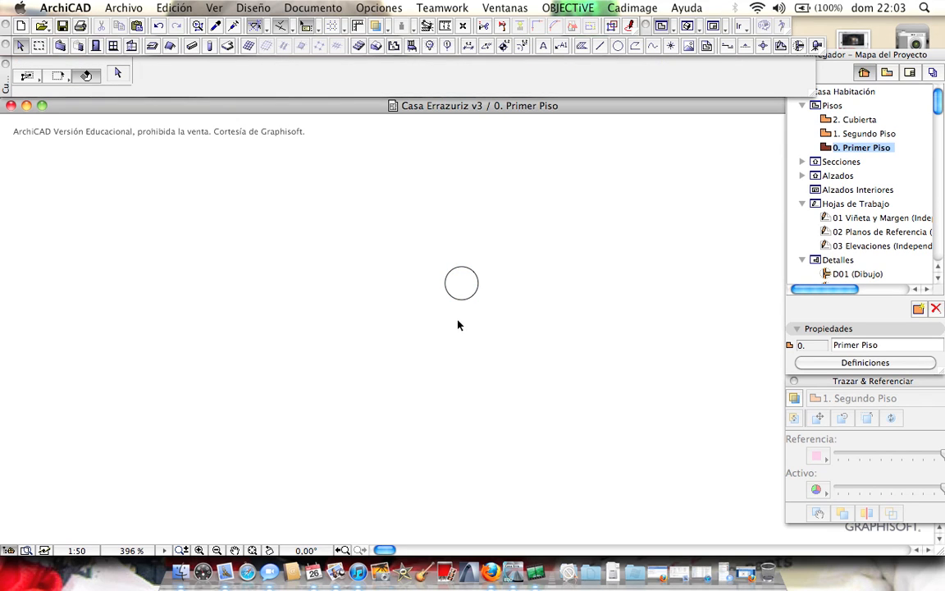
Examine the Elevar settings for the selected column, cancel them without elevating it, and clear the selection
left_click(461, 288)
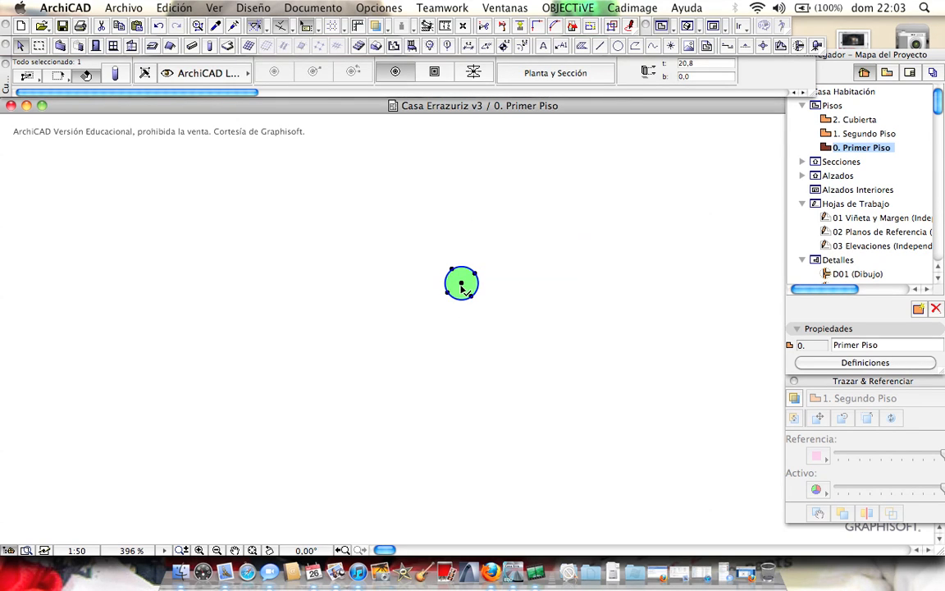
right_click(461, 287)
mouse_move(567, 402)
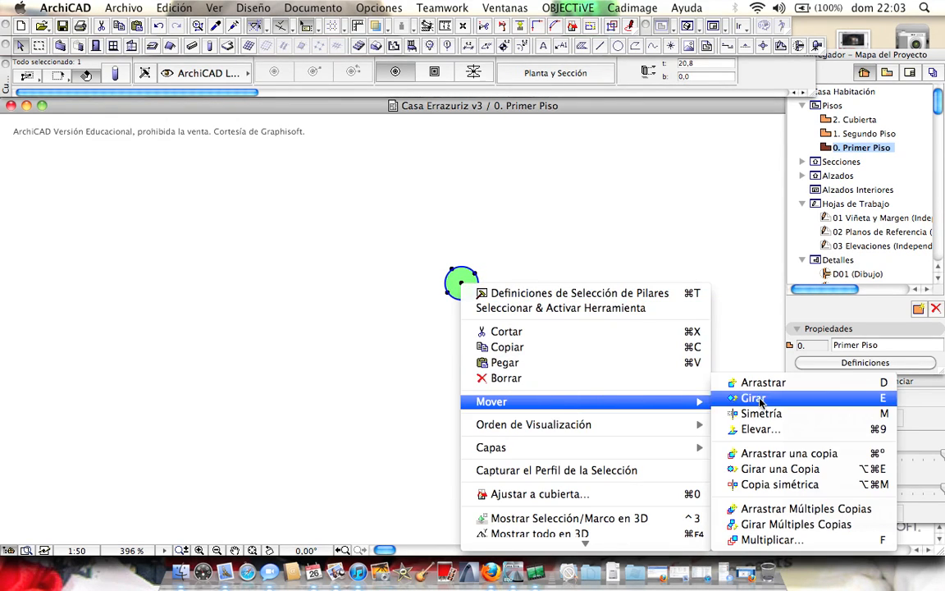
left_click(761, 429)
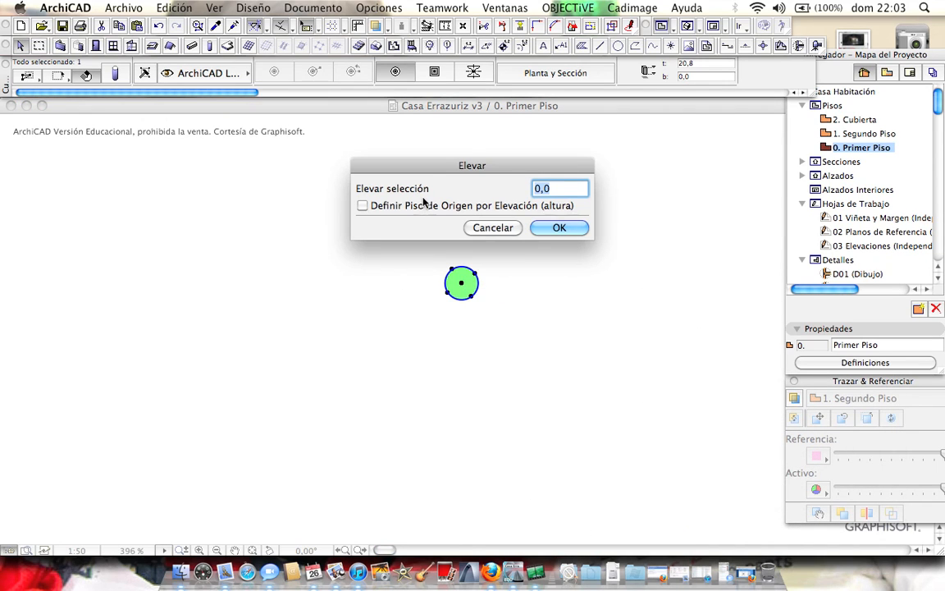
left_click_drag(429, 174, 310, 175)
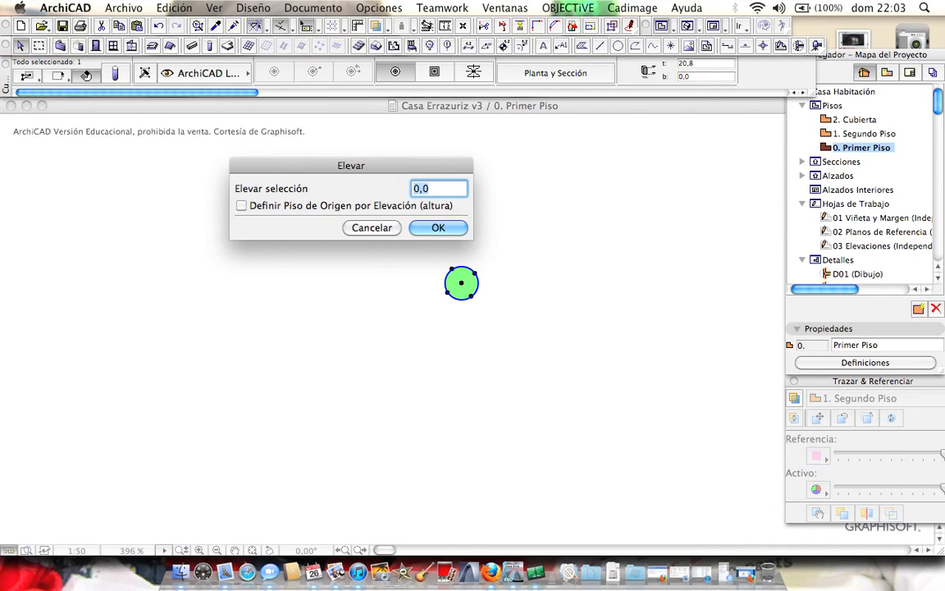
left_click_drag(429, 188, 412, 190)
left_click(391, 233)
left_click(501, 234)
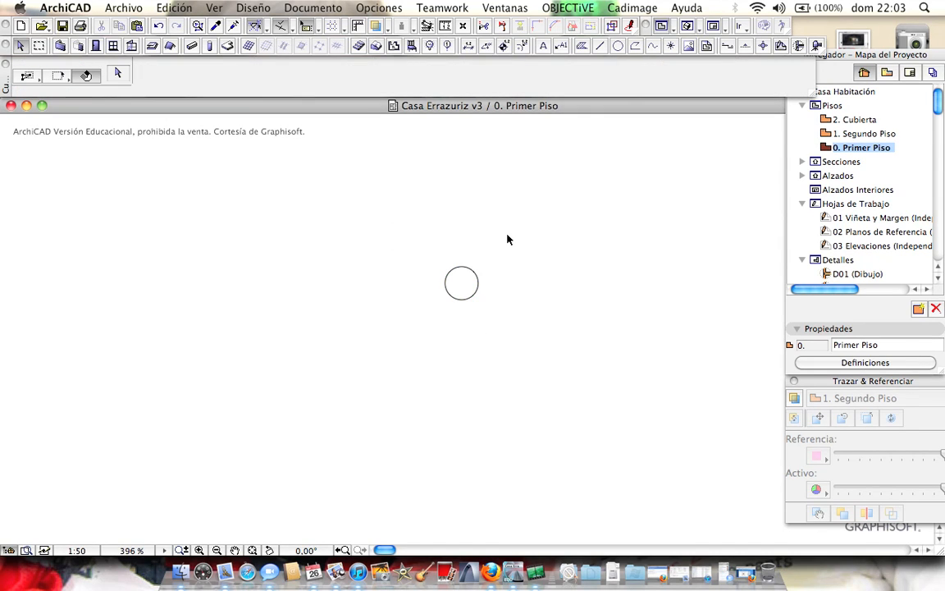
Copy the column horizontally to the left with Arrastrar una copia, 200 at 180° from its center, then deselect
left_click_drag(508, 235, 406, 329)
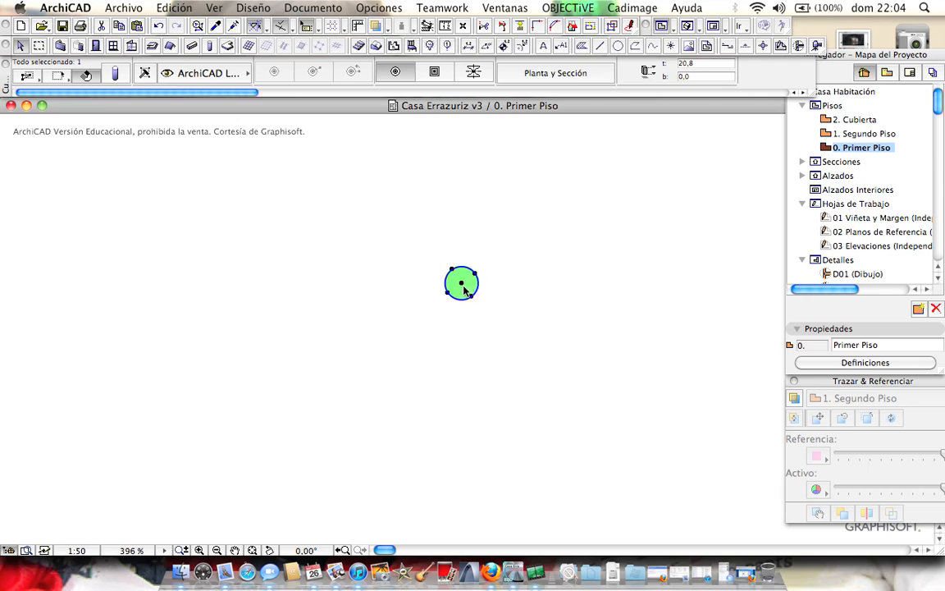
right_click(464, 289)
mouse_move(533, 401)
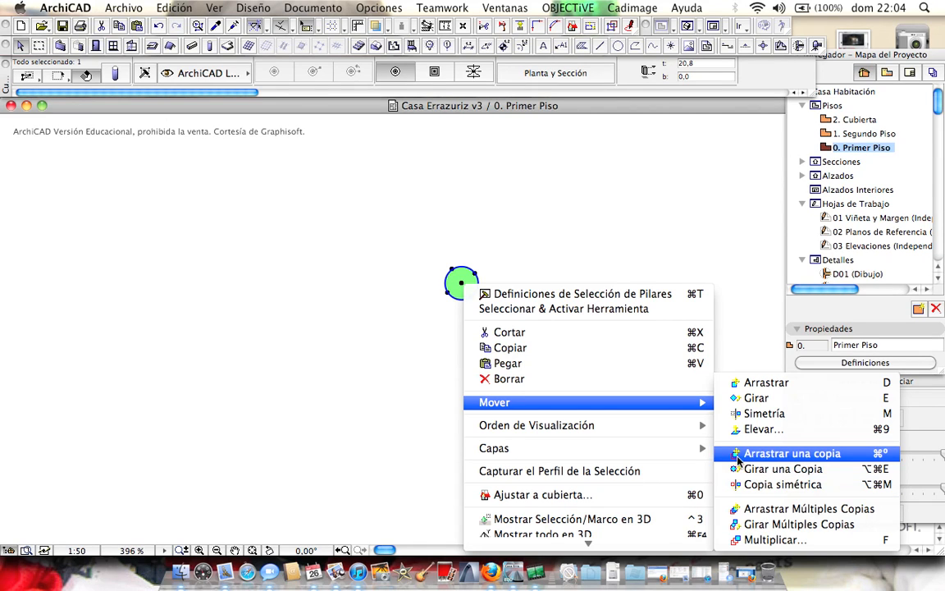
left_click(805, 454)
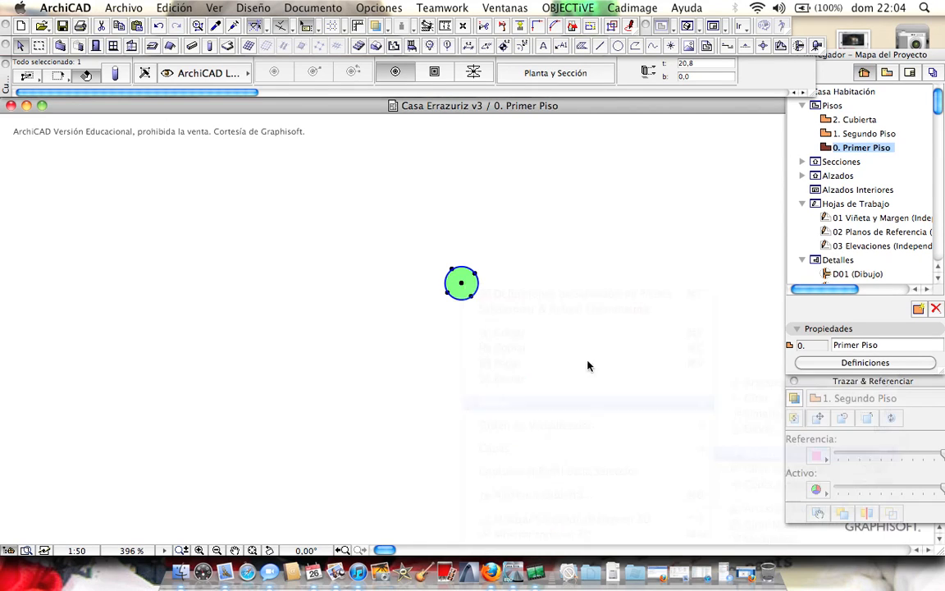
left_click(462, 283)
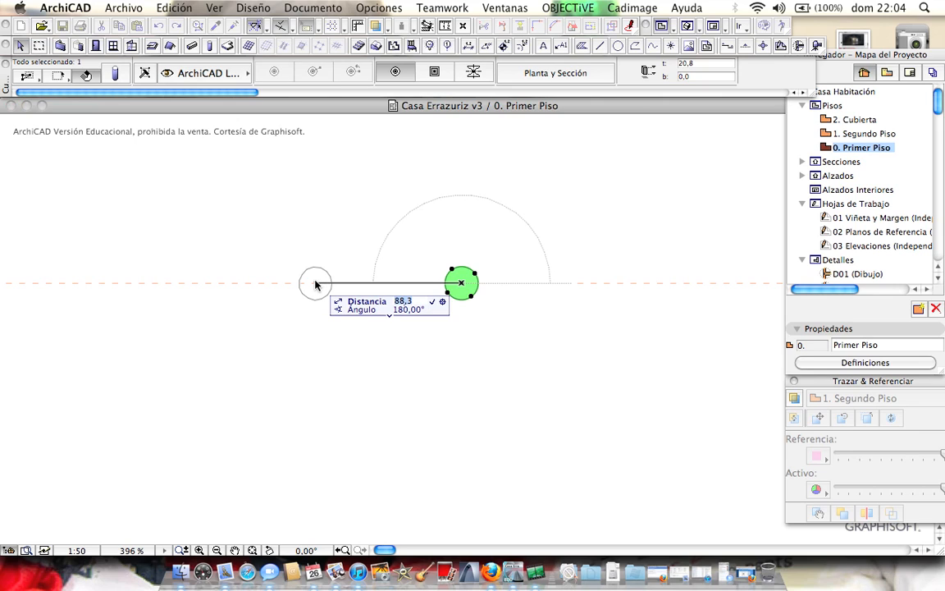
type("200")
key("Return")
key("Escape")
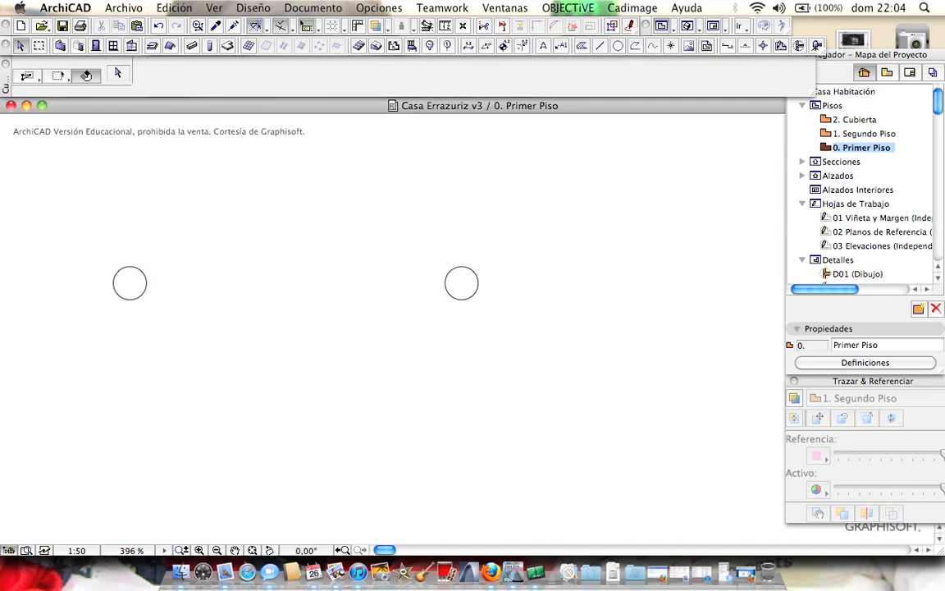
Select both columns and drag a copy of them 50 straight down from the right column's center, then deselect
middle_click_drag(188, 238, 316, 248)
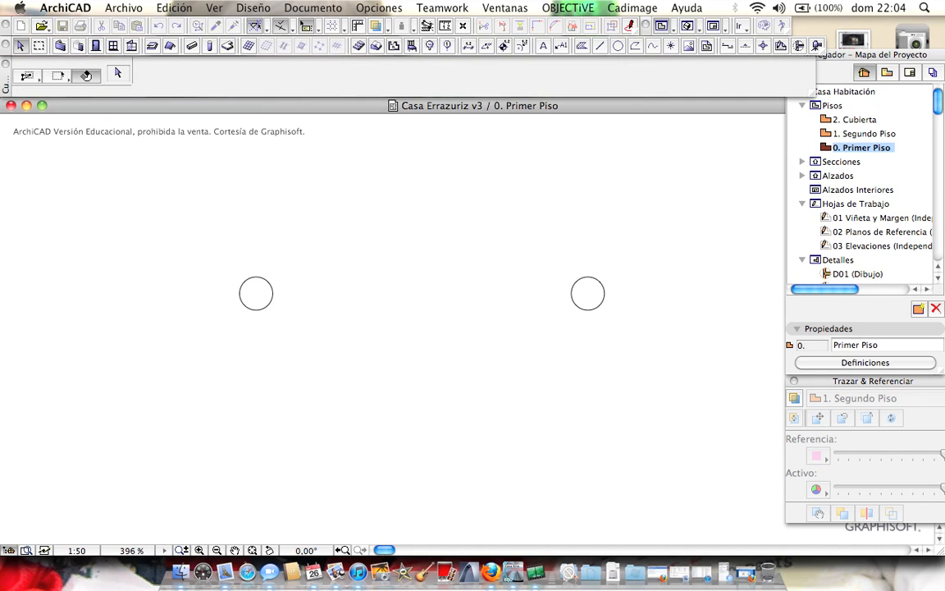
left_click_drag(200, 249, 615, 328)
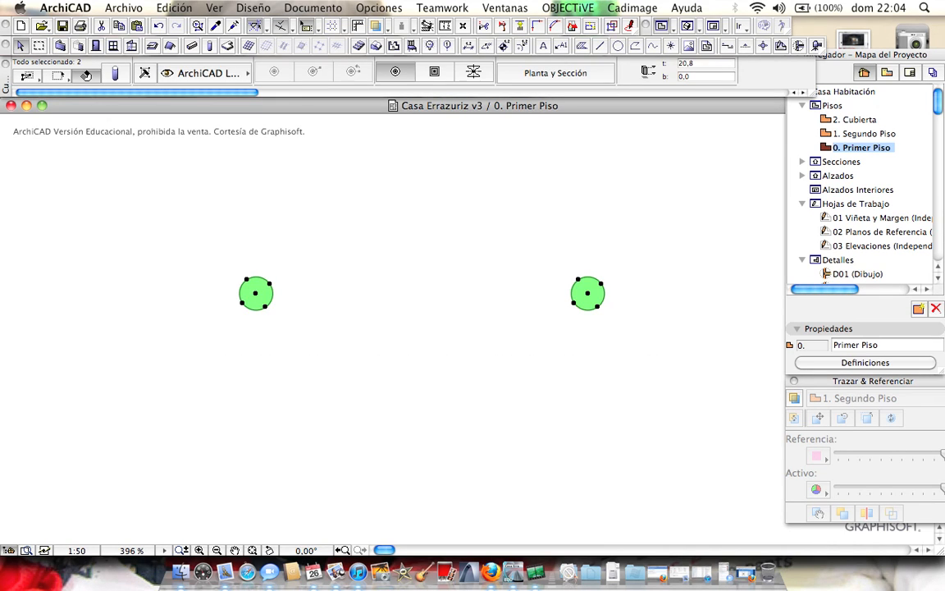
key("super+d")
left_click(588, 293)
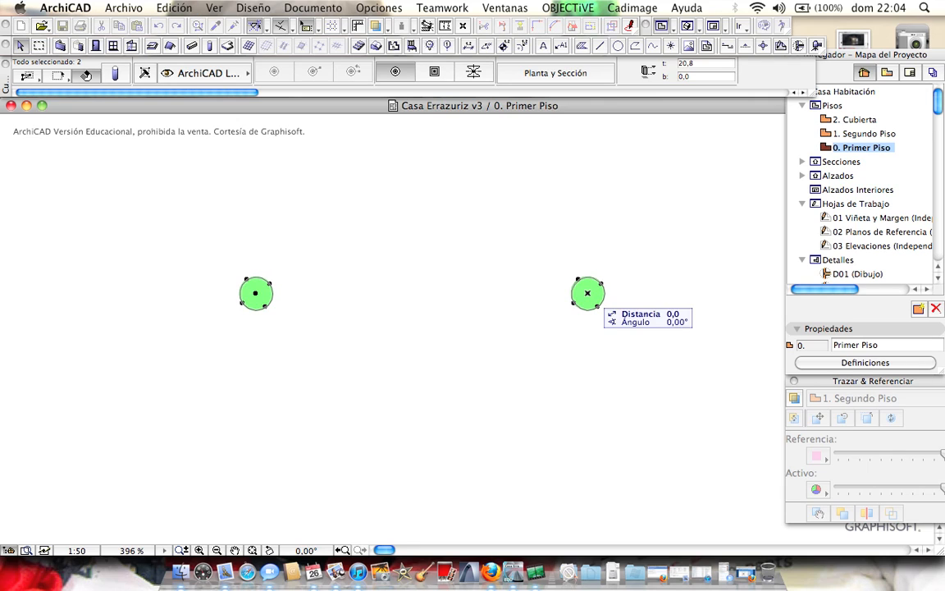
key("Tab")
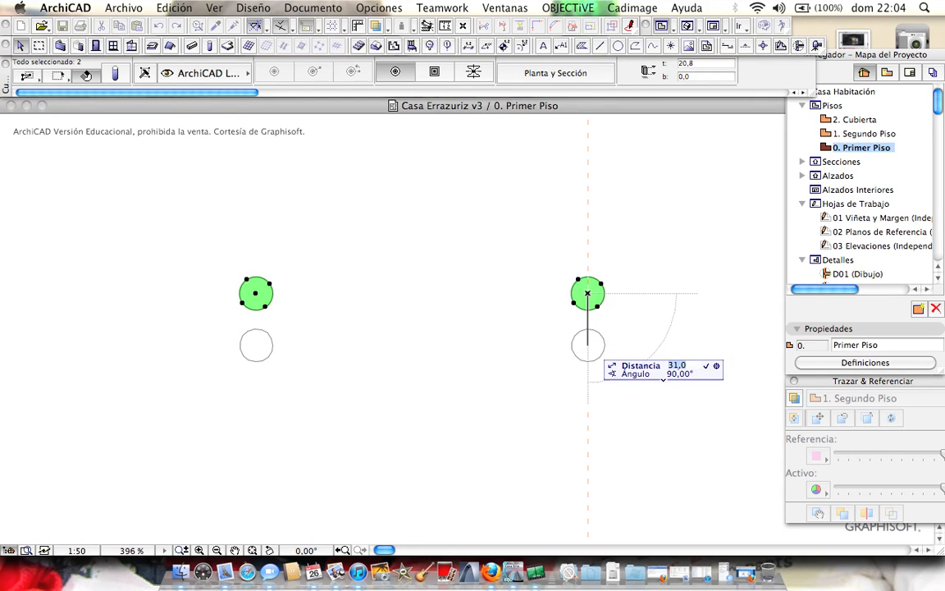
type("50")
key("Return")
key("Escape")
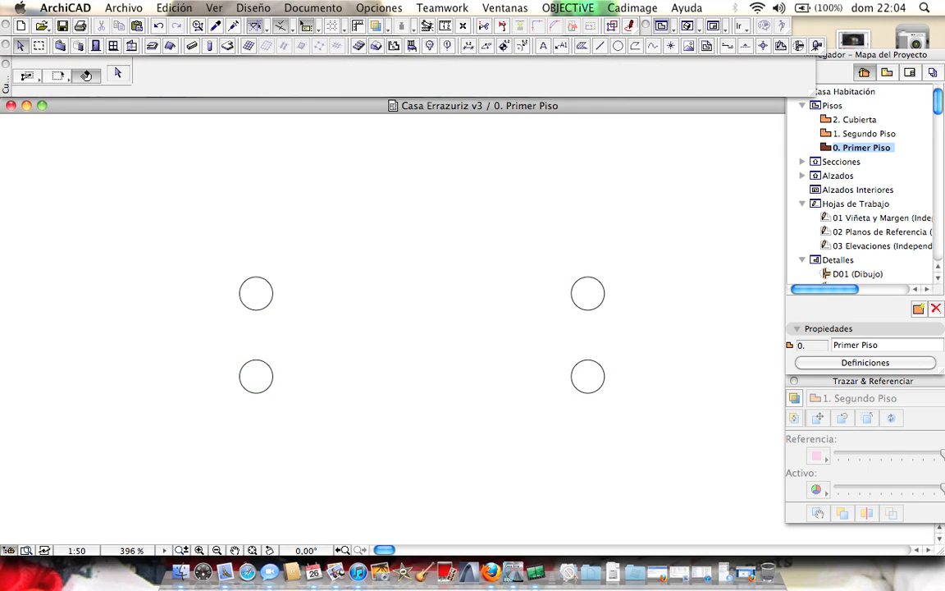
Select the two right-hand columns and drag a copy of them horizontally to the left, 200 at 180°
middle_click_drag(544, 259, 512, 220)
left_click_drag(461, 196, 546, 343)
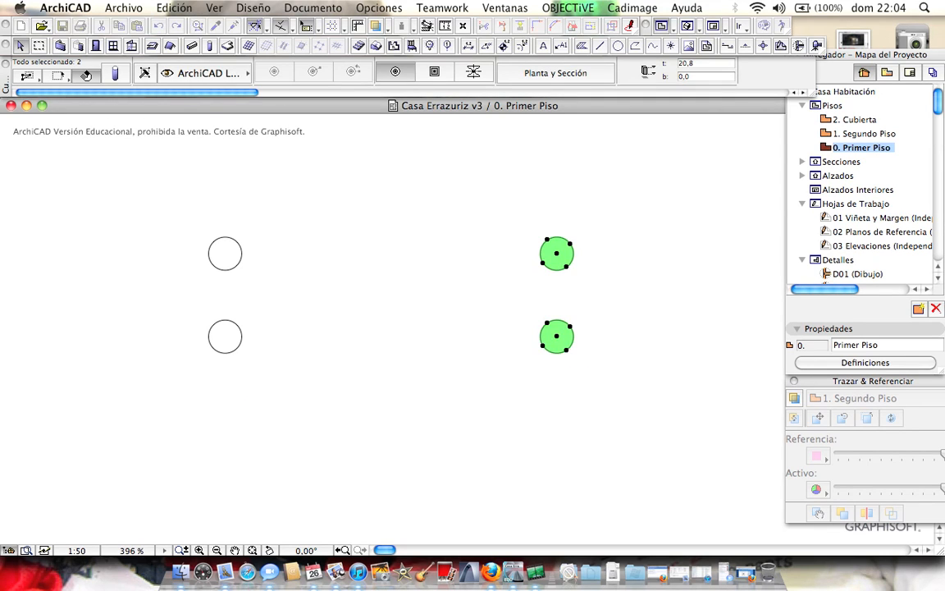
left_click(554, 332)
type("2")
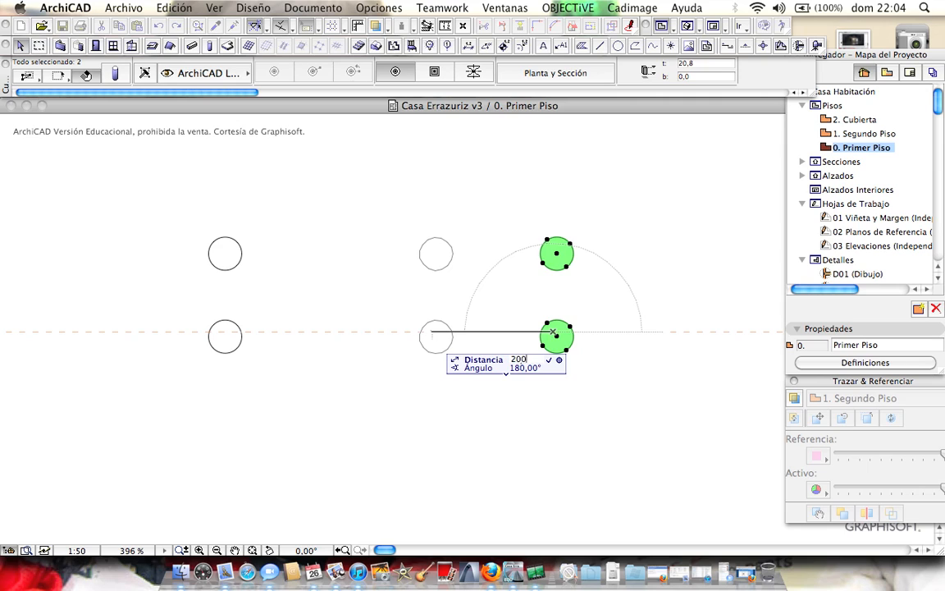
type("00")
key("Return")
Drag the selected left pair horizontally to the right to place two columns between the outer pairs, then deselect
left_click(247, 310)
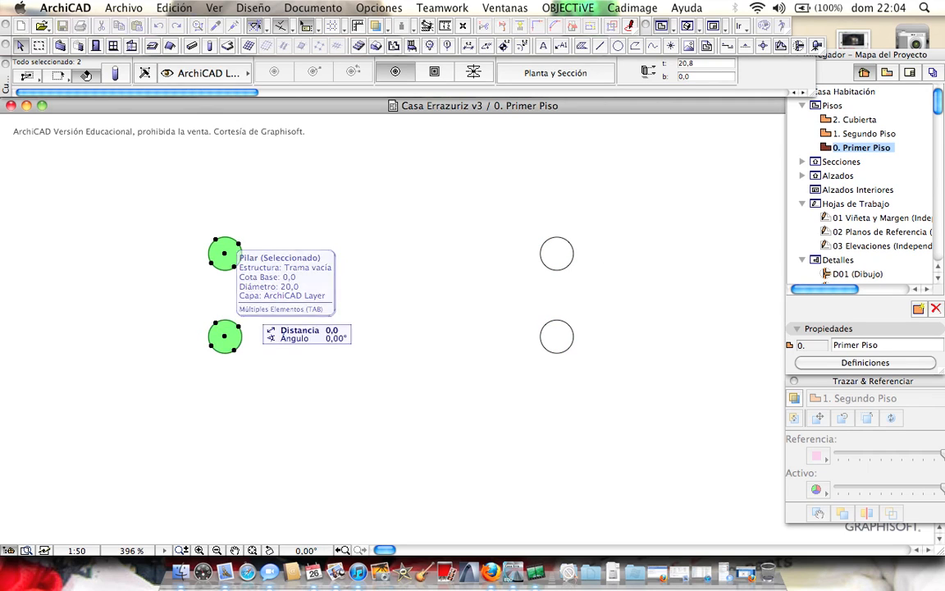
left_click(382, 310)
key("Escape")
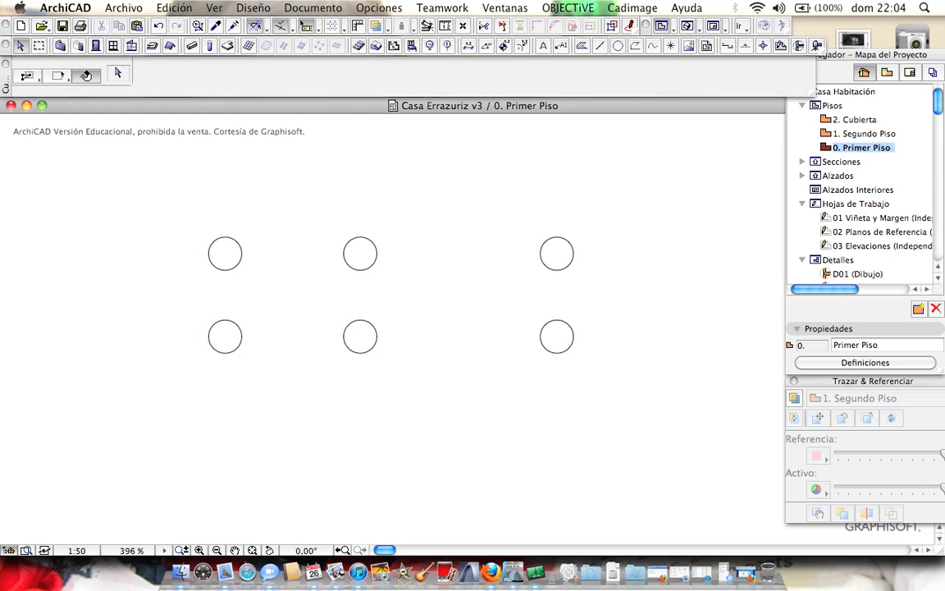
Rotate a copy of the lower right column a quarter turn clockwise around the lower middle column's center with Girar una Copia, then deselect
middle_click_drag(556, 337, 479, 252)
left_click(548, 240)
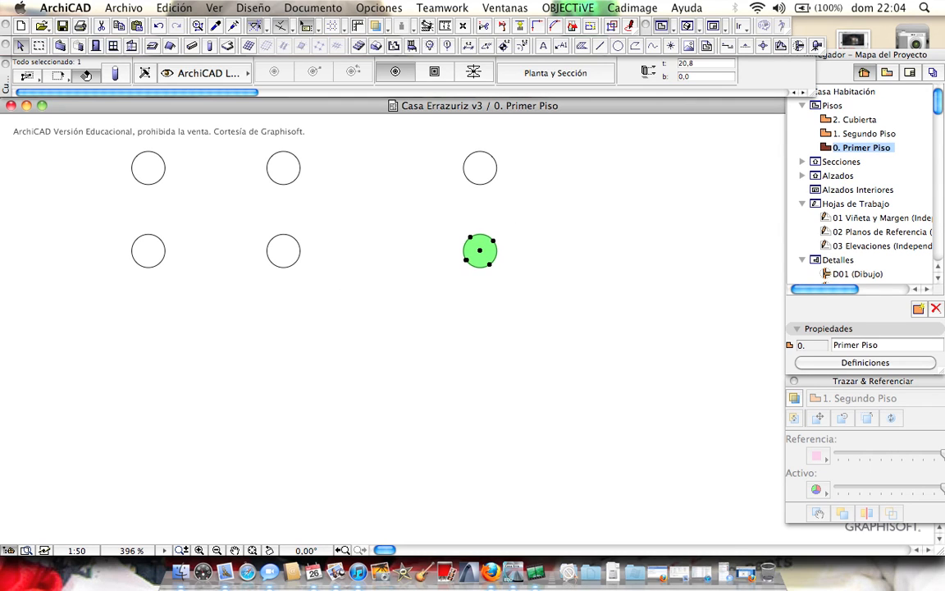
right_click(480, 251)
mouse_move(574, 366)
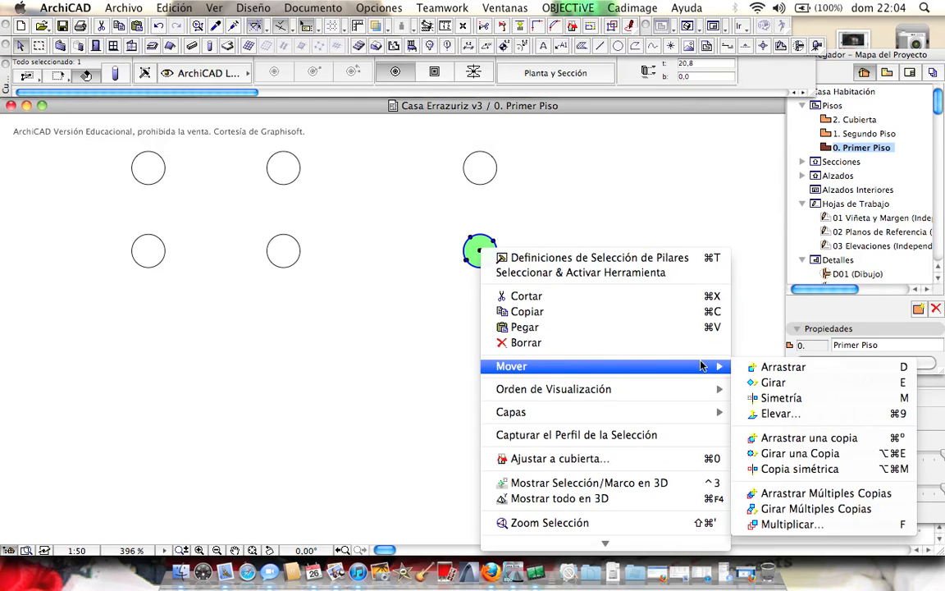
left_click(760, 456)
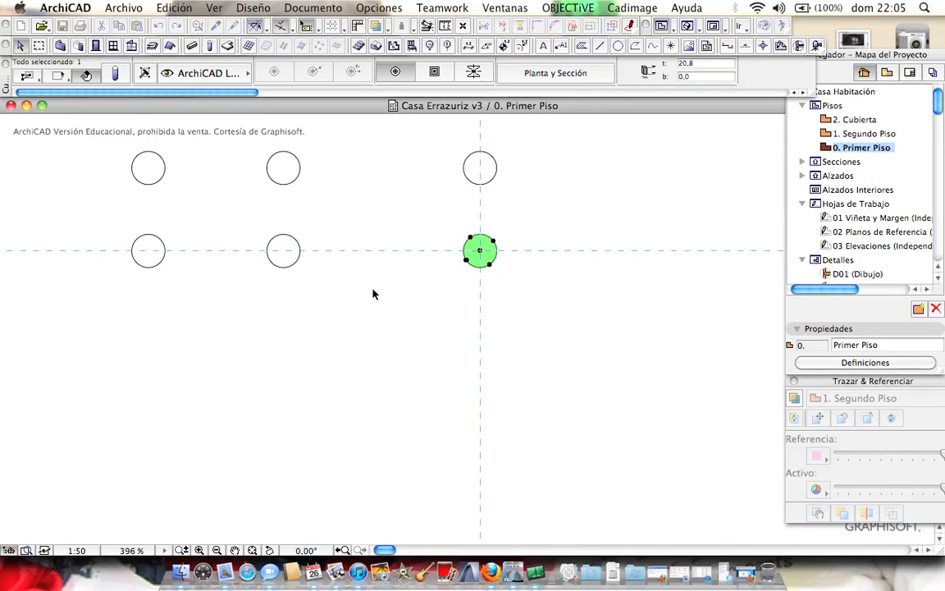
left_click(284, 252)
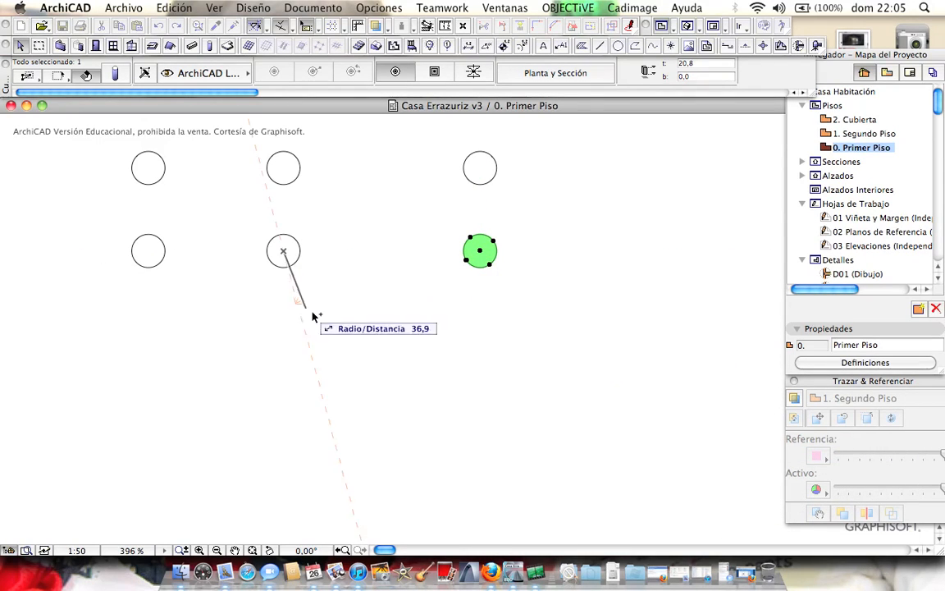
left_click(482, 252)
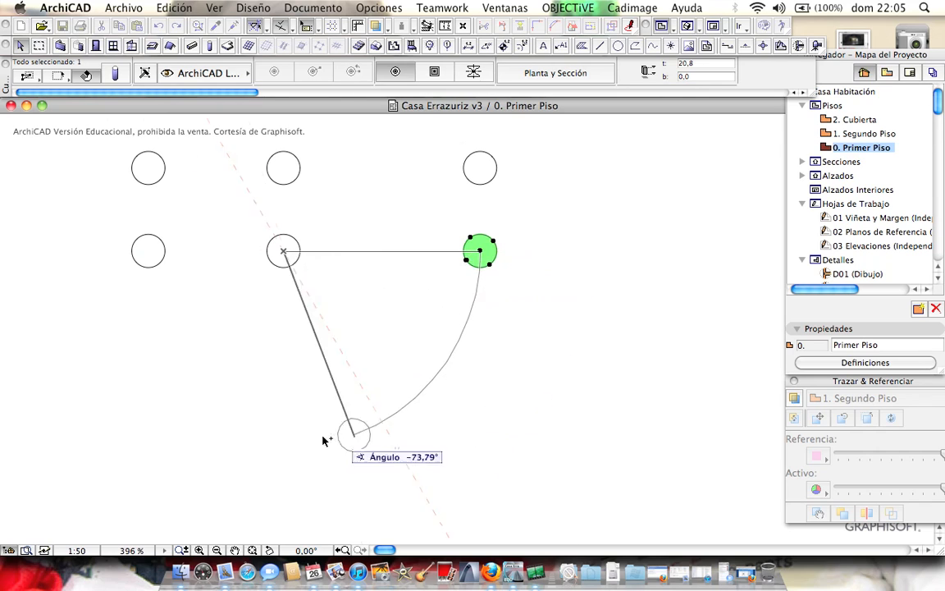
left_click(273, 436)
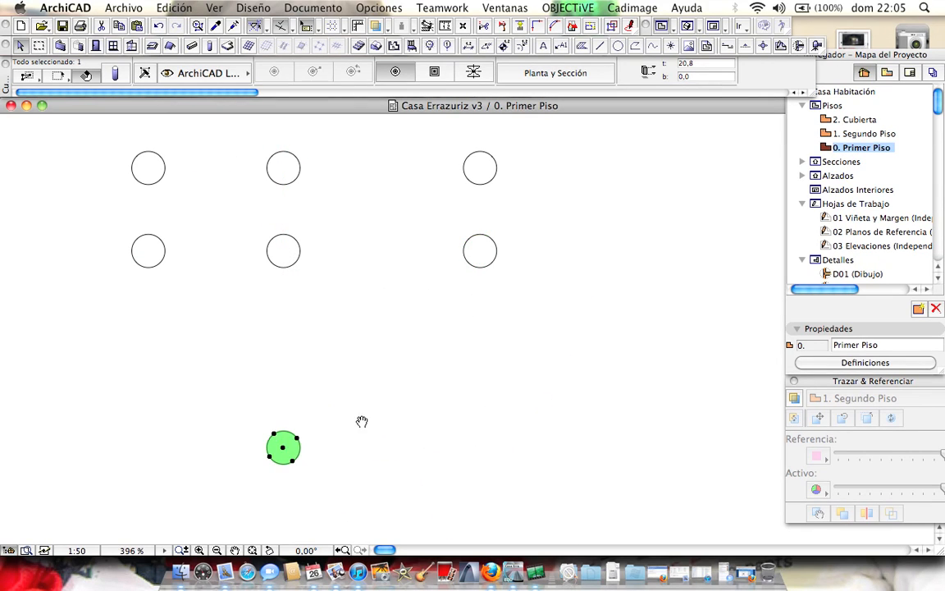
middle_click_drag(361, 421, 420, 372)
key("Escape")
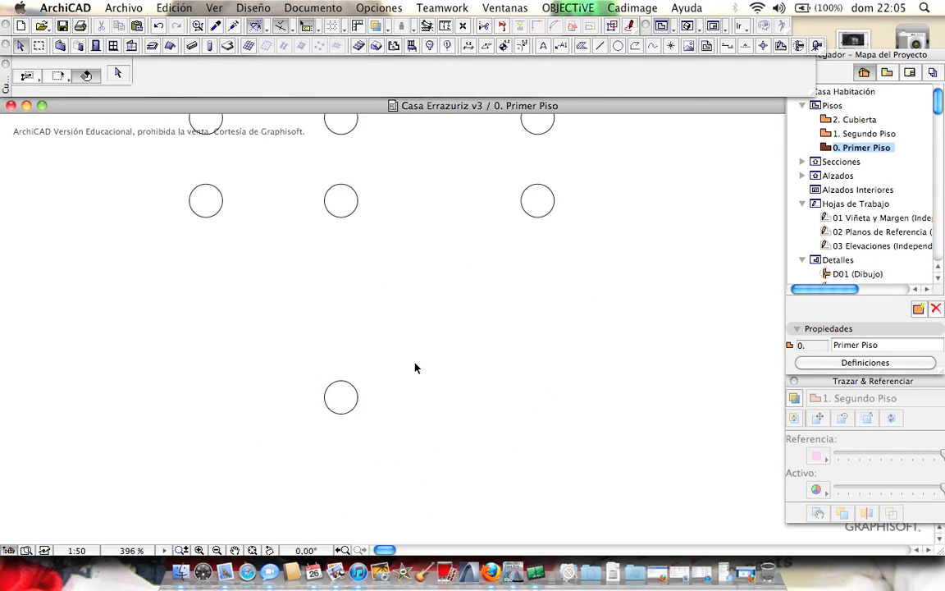
Mirror a copy of the lowest column across a vertical axis to its right with Copia simétrica, then deselect
left_click(355, 407)
middle_click_drag(359, 418, 362, 302)
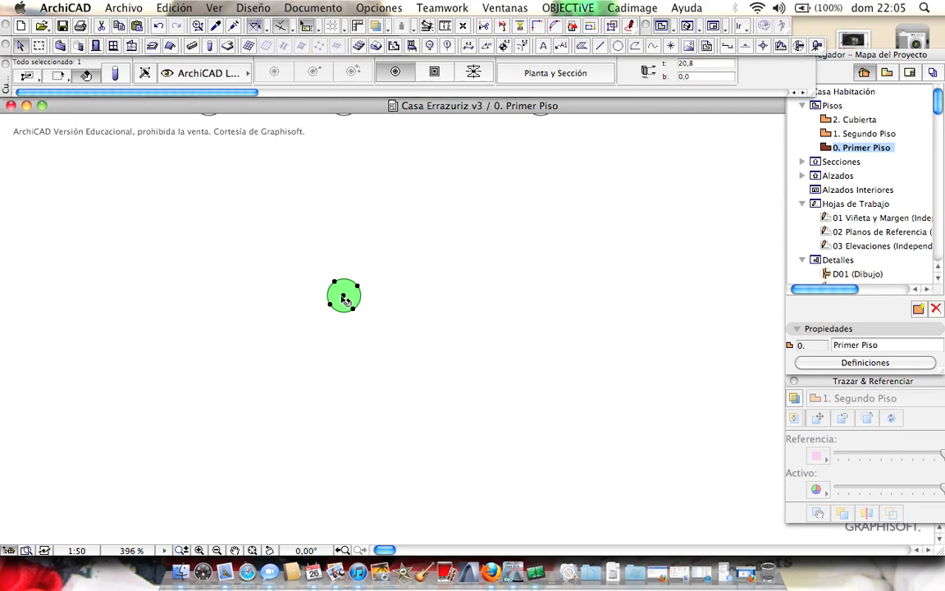
right_click(343, 296)
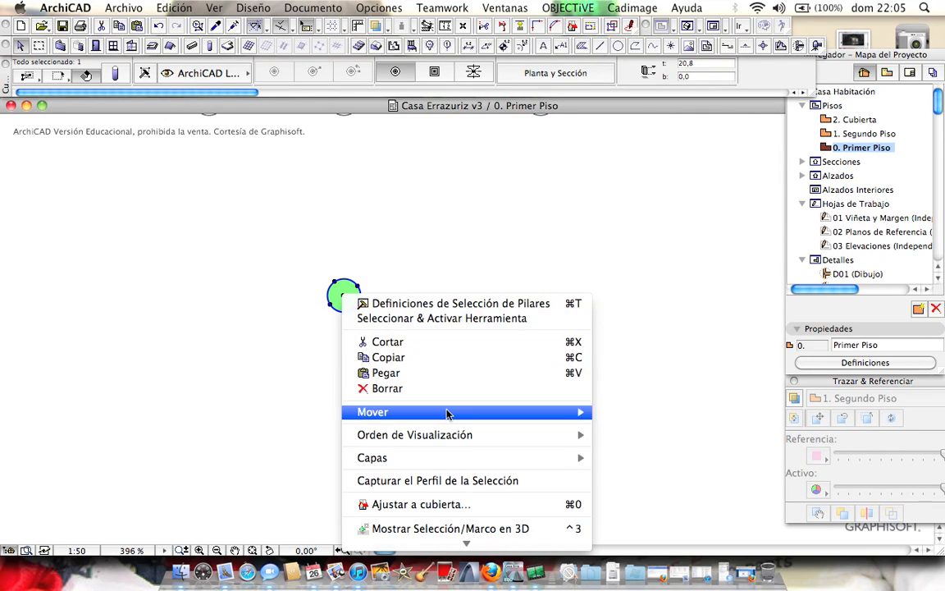
mouse_move(456, 414)
left_click(661, 484)
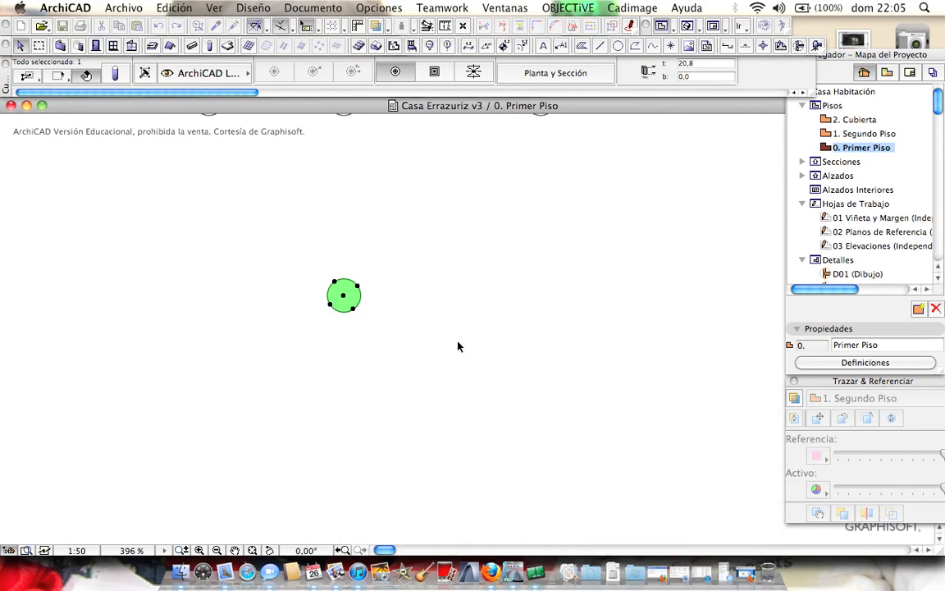
left_click(426, 165)
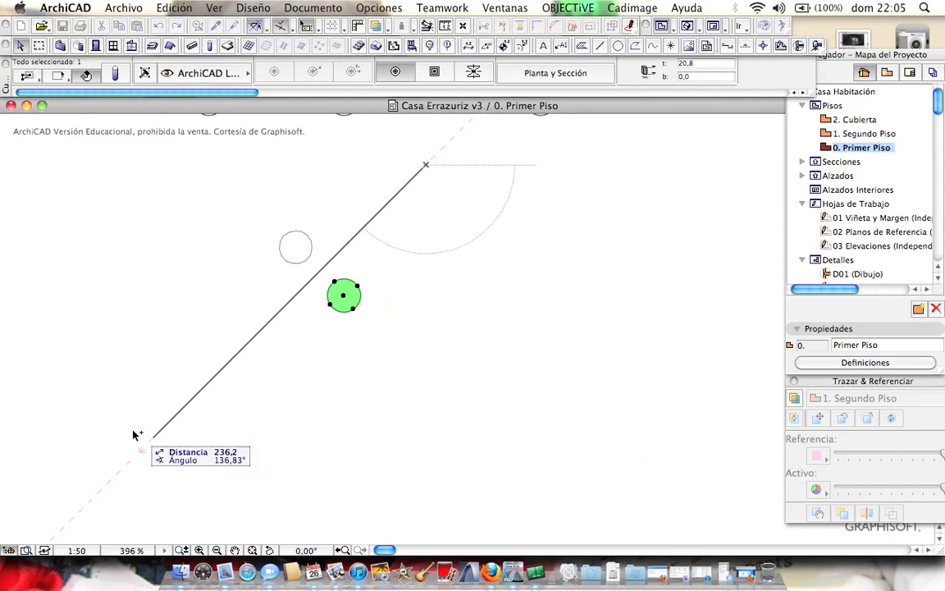
left_click(448, 473)
left_click(441, 318)
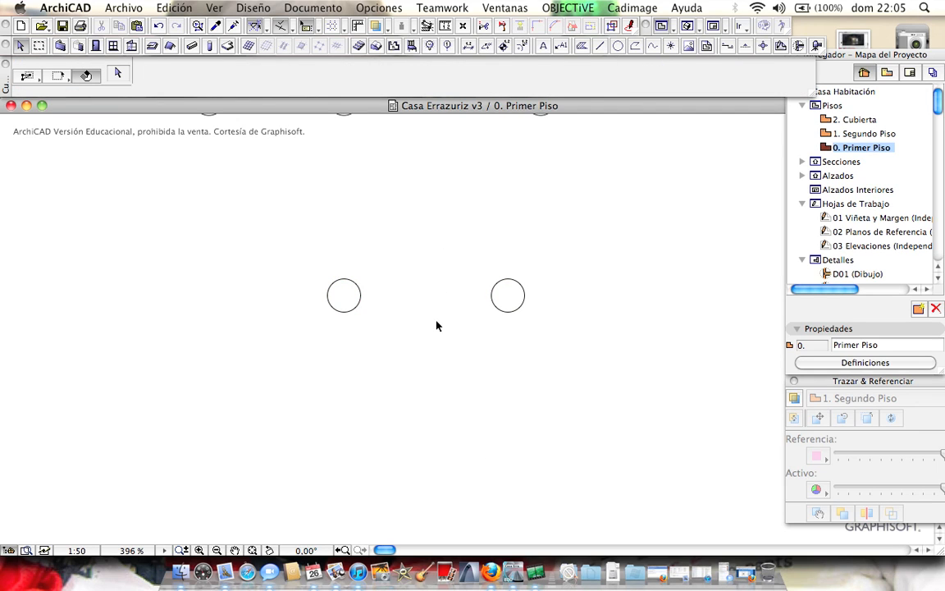
Delete the mirrored column copy on the right
left_click(509, 299)
key("Delete")
Select the remaining column and look through the Mover commands for making multiple copies
middle_click_drag(396, 279, 362, 263)
left_click_drag(247, 229, 369, 332)
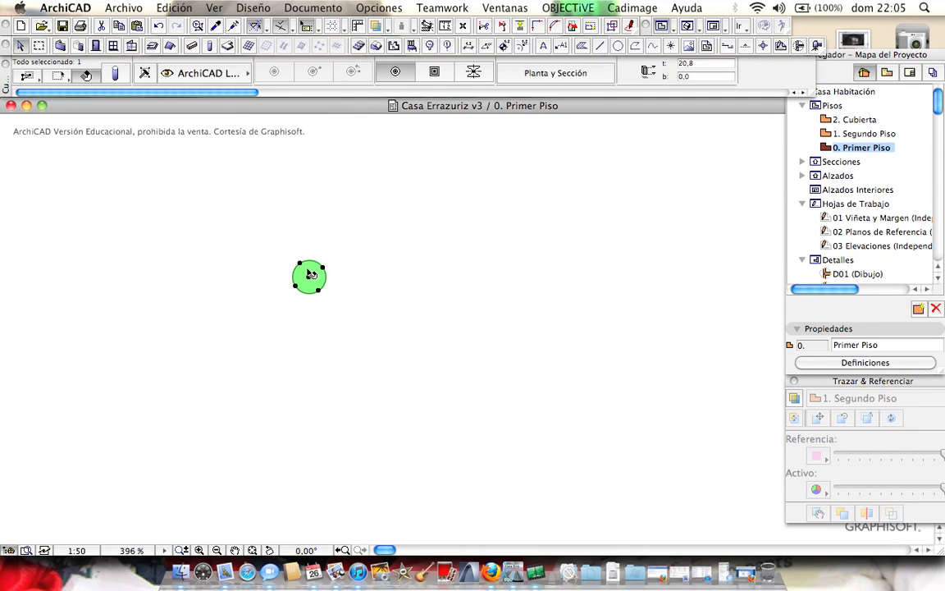
right_click(312, 277)
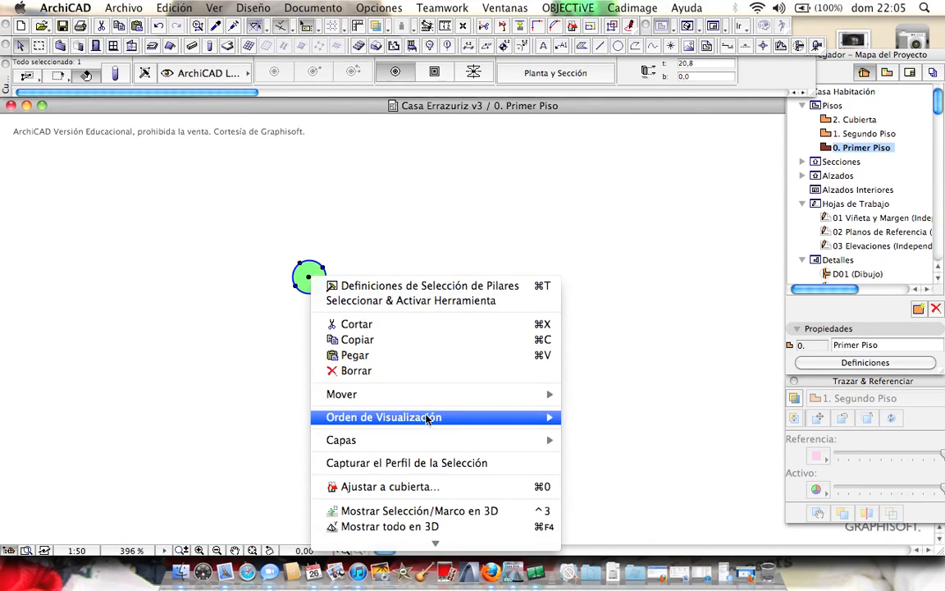
mouse_move(428, 398)
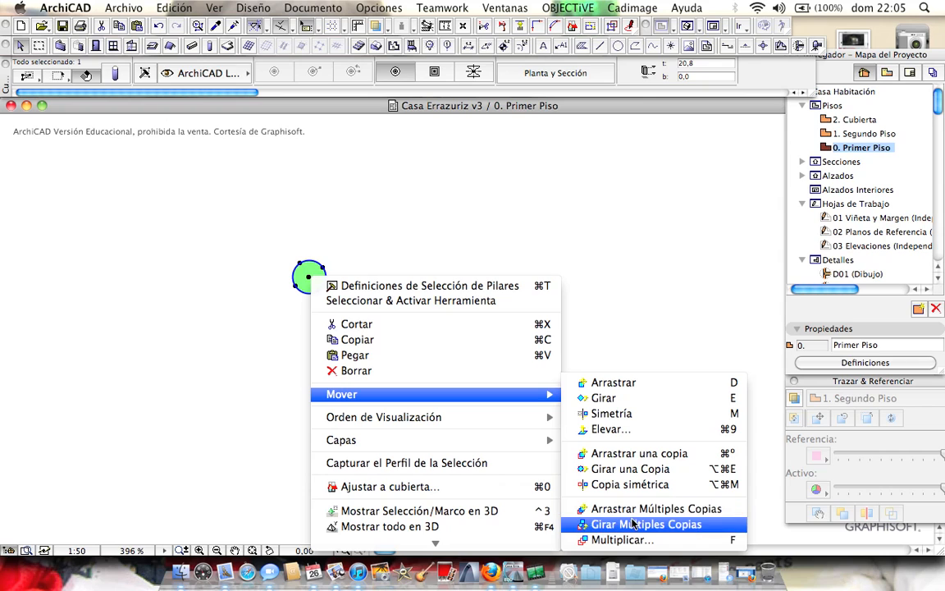
left_click(613, 279)
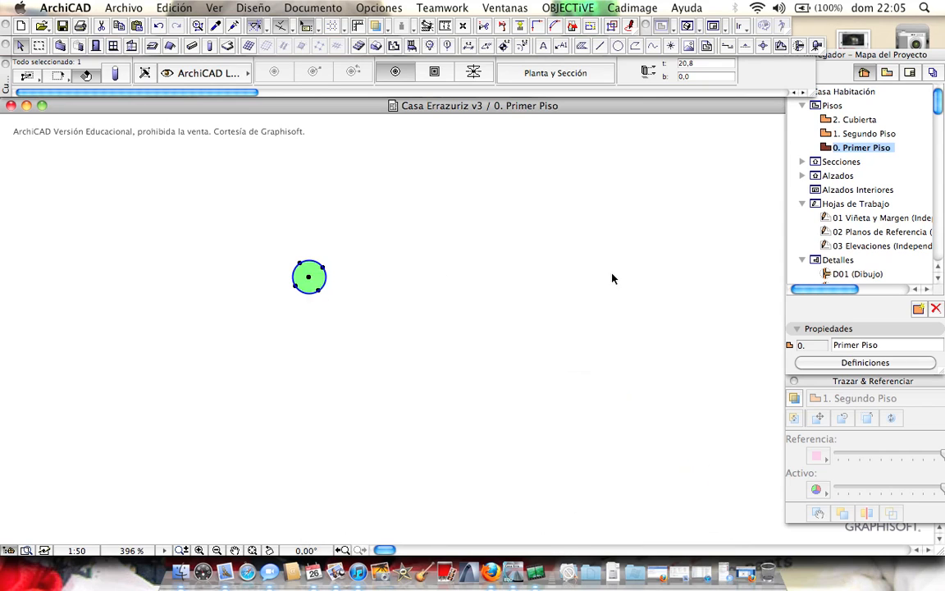
Place four copies of the column in a horizontal row to its right with Arrastrar Múltiples Copias
left_click(367, 264)
scroll(324, 267, "up", 4)
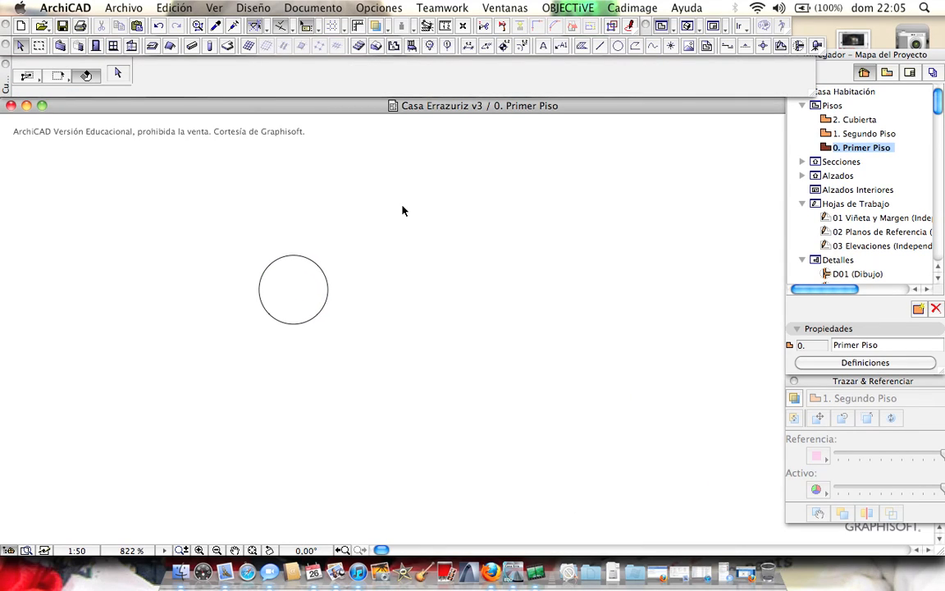
left_click_drag(403, 206, 207, 363)
scroll(295, 298, "down", 4)
middle_click_drag(295, 298, 218, 283)
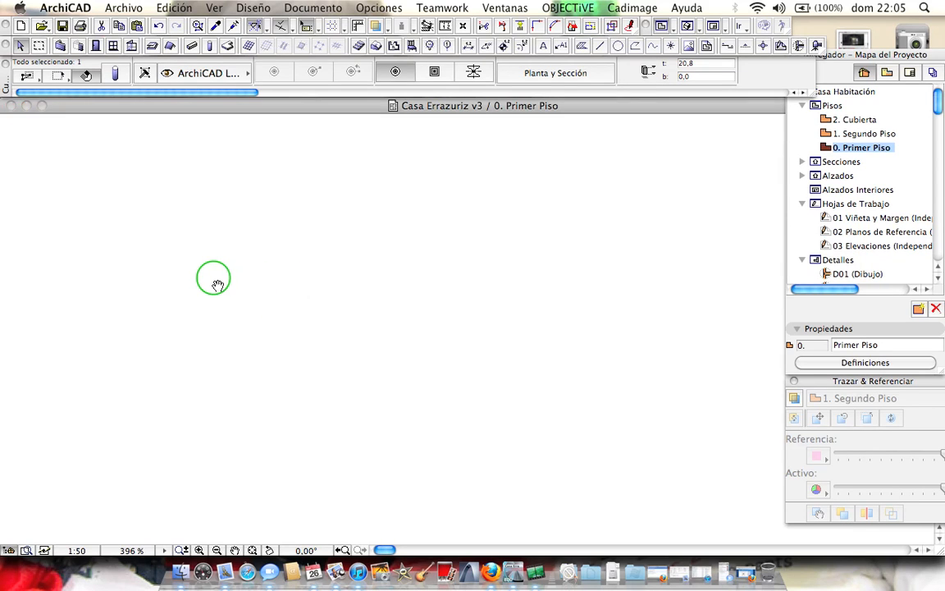
right_click(217, 282)
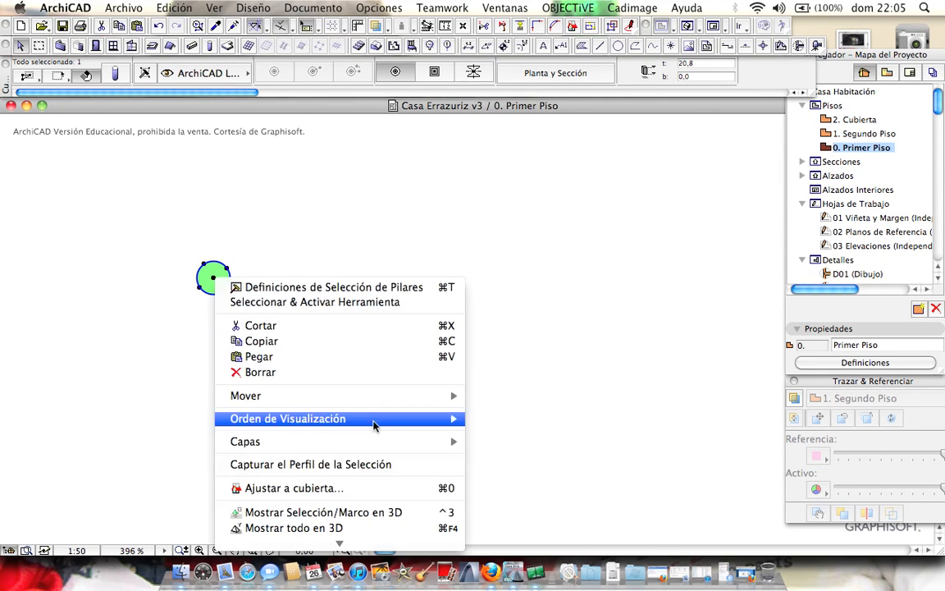
mouse_move(381, 399)
left_click(497, 384)
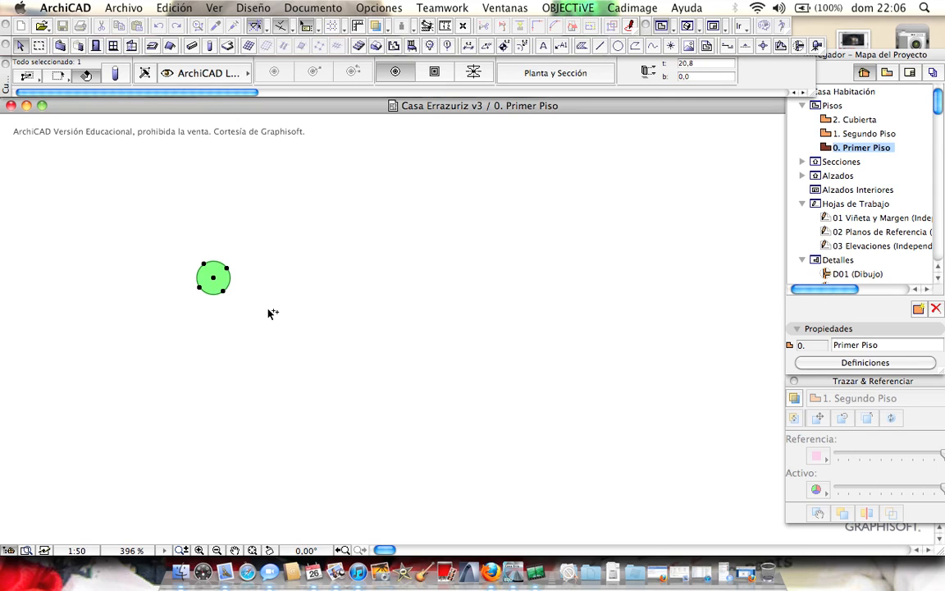
left_click_drag(214, 277, 316, 291)
left_click(316, 277)
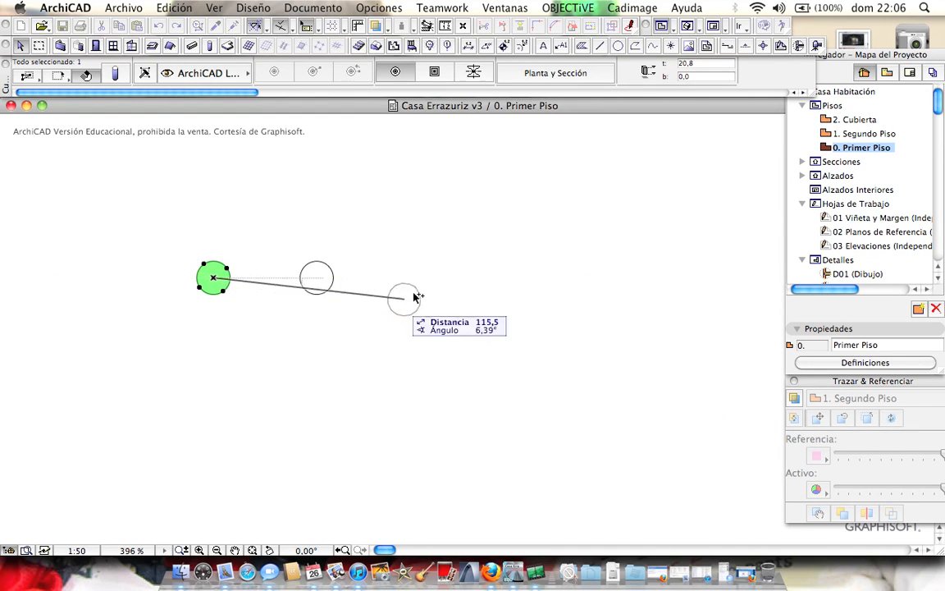
left_click(423, 277)
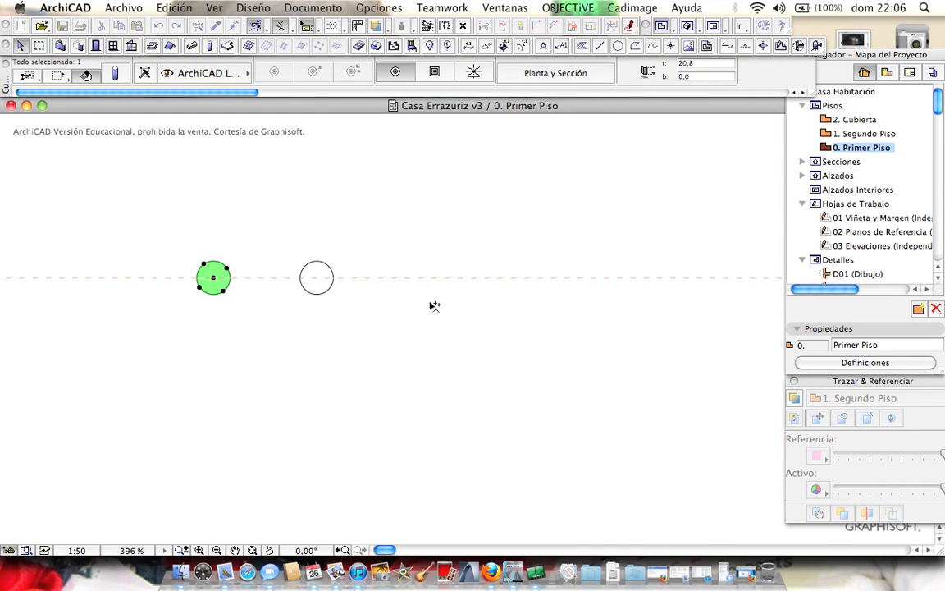
left_click(524, 280)
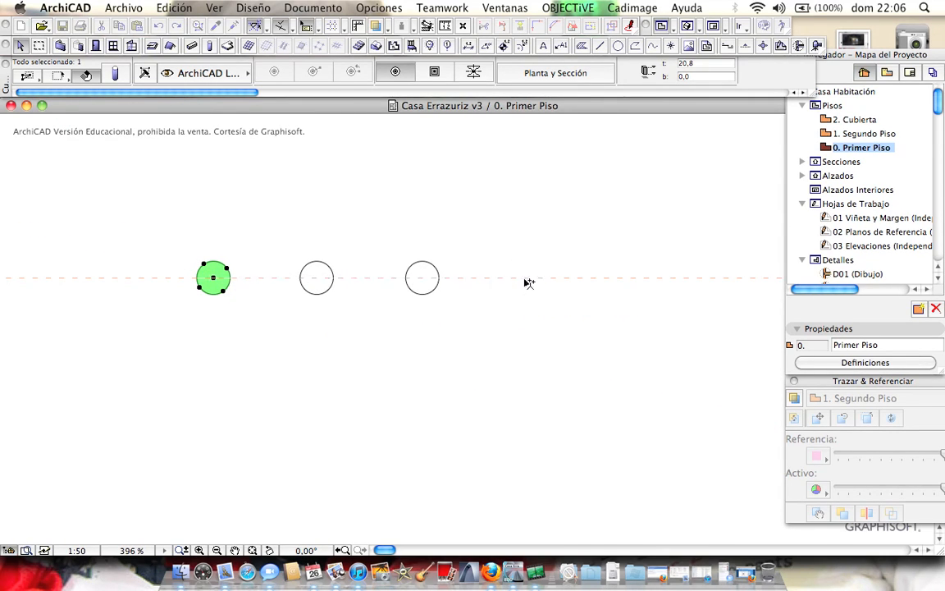
left_click(625, 281)
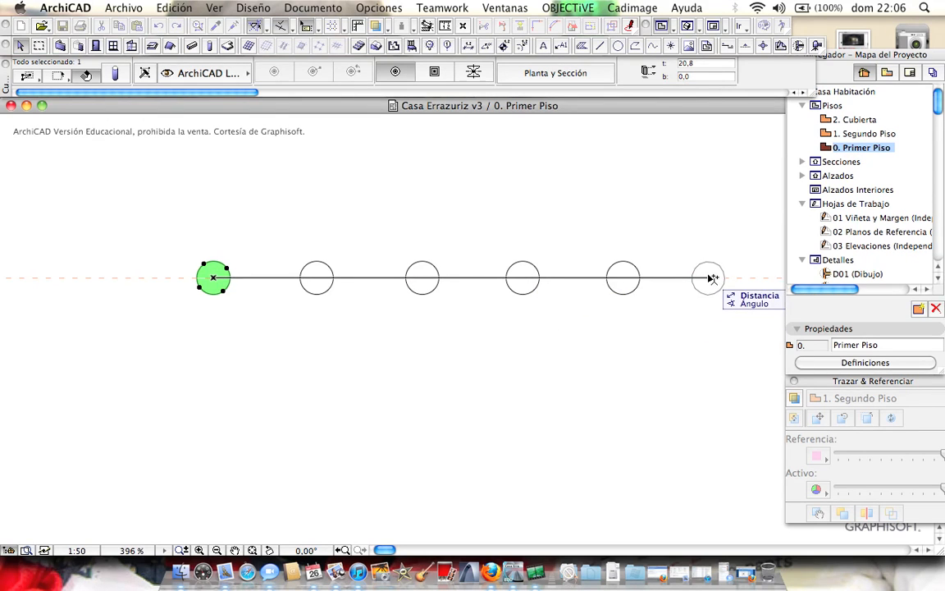
Scatter four more column copies above and below the row, then end the multiple copy and deselect
left_click(403, 372)
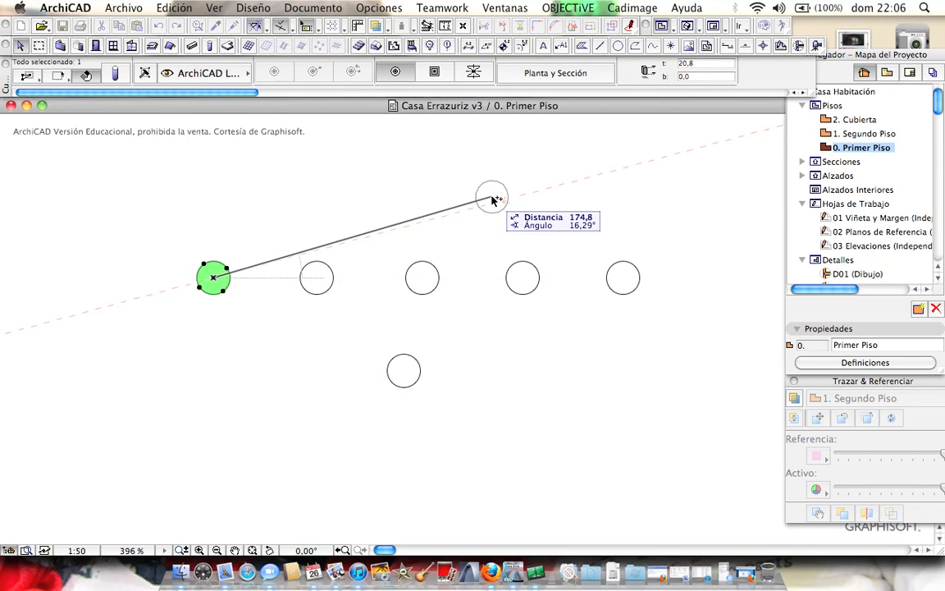
left_click(492, 197)
left_click(301, 167)
left_click(468, 335)
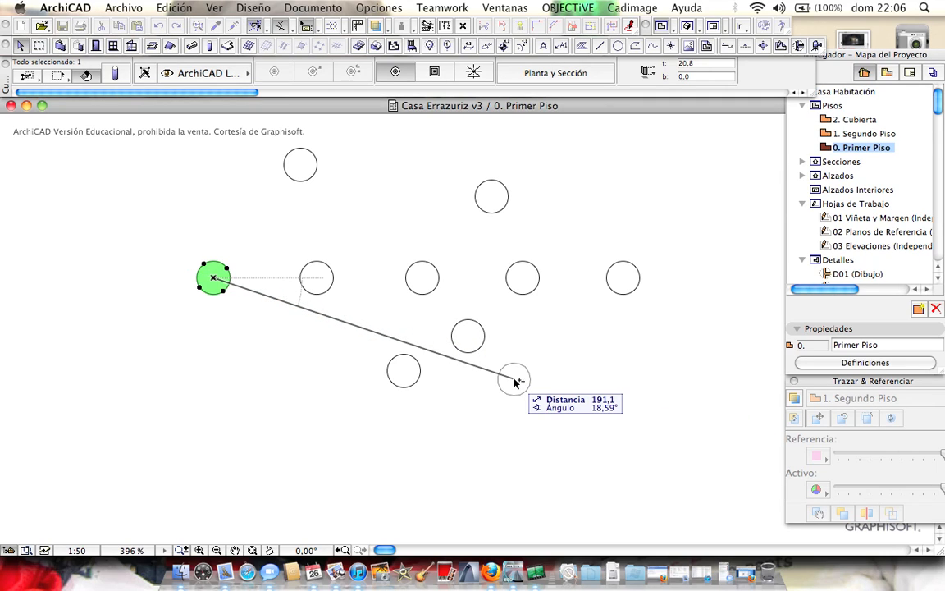
key("Escape")
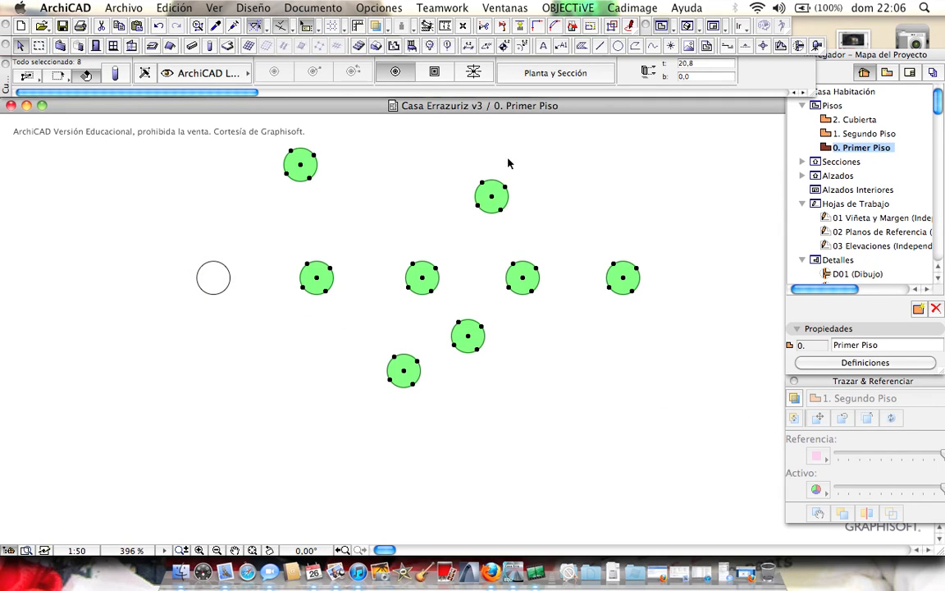
left_click(551, 383)
Rotate five copies of the separate lower left column in an arc around a point to its lower right with Girar Múltiples Copias
scroll(468, 385, "down", 3)
middle_click_drag(461, 394, 460, 325)
left_click(431, 307)
left_click_drag(431, 308, 208, 421)
scroll(165, 437, "up", 4)
middle_click_drag(272, 436, 270, 314)
scroll(279, 324, "down", 2)
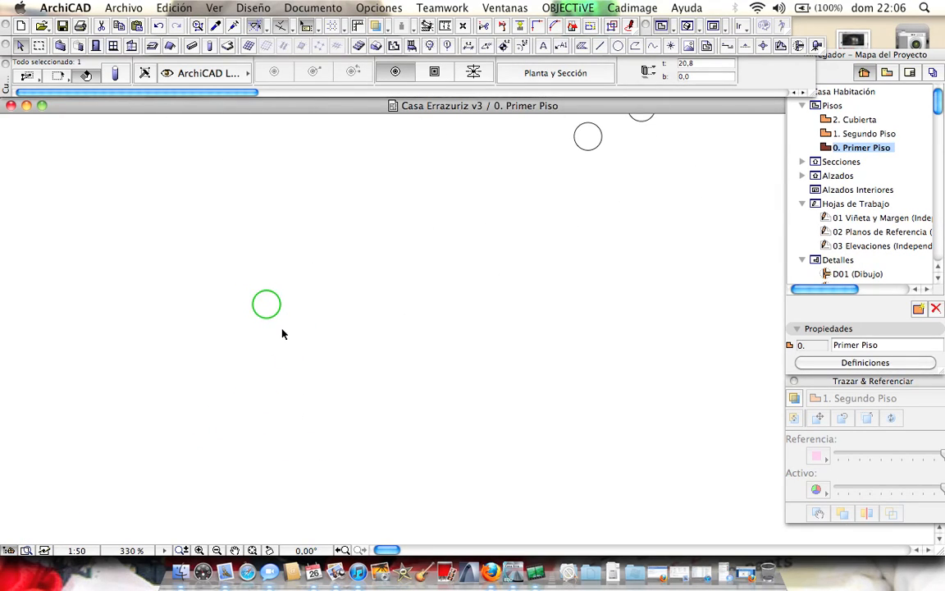
right_click(273, 298)
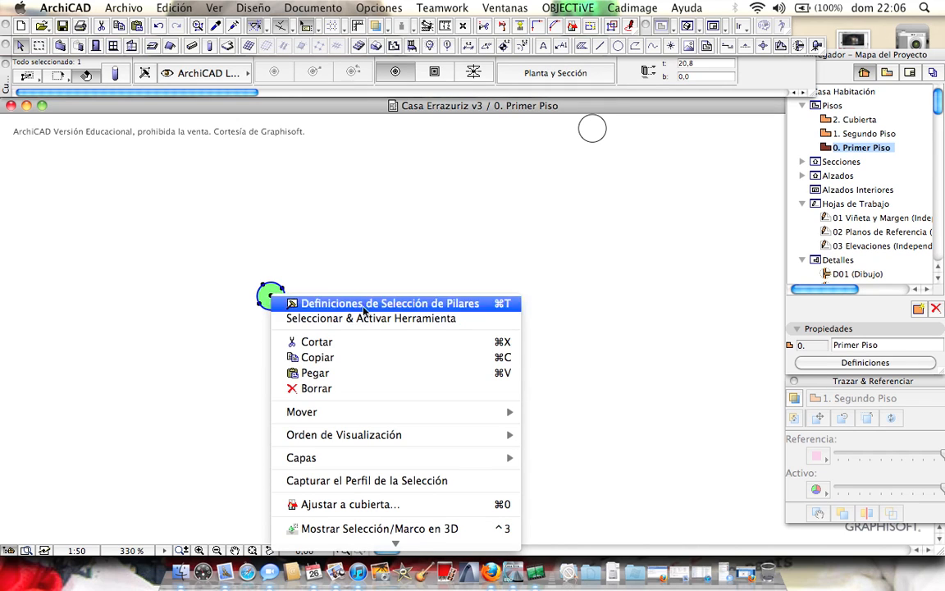
mouse_move(415, 460)
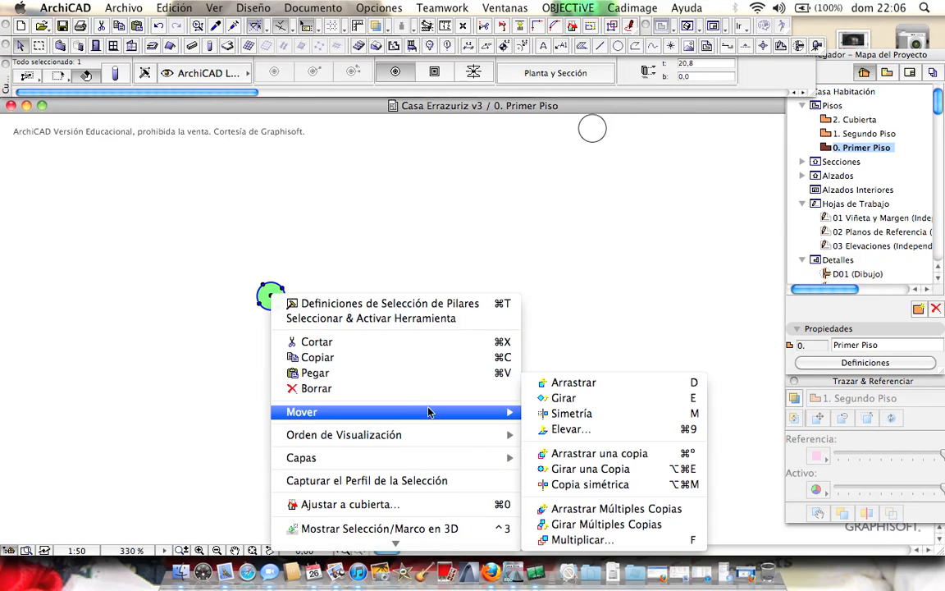
left_click(563, 398)
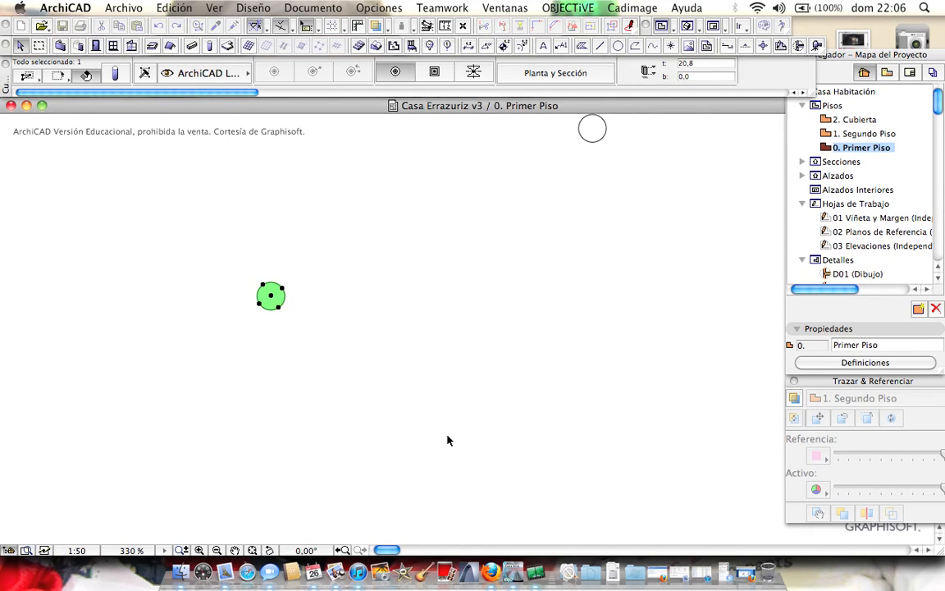
left_click(447, 435)
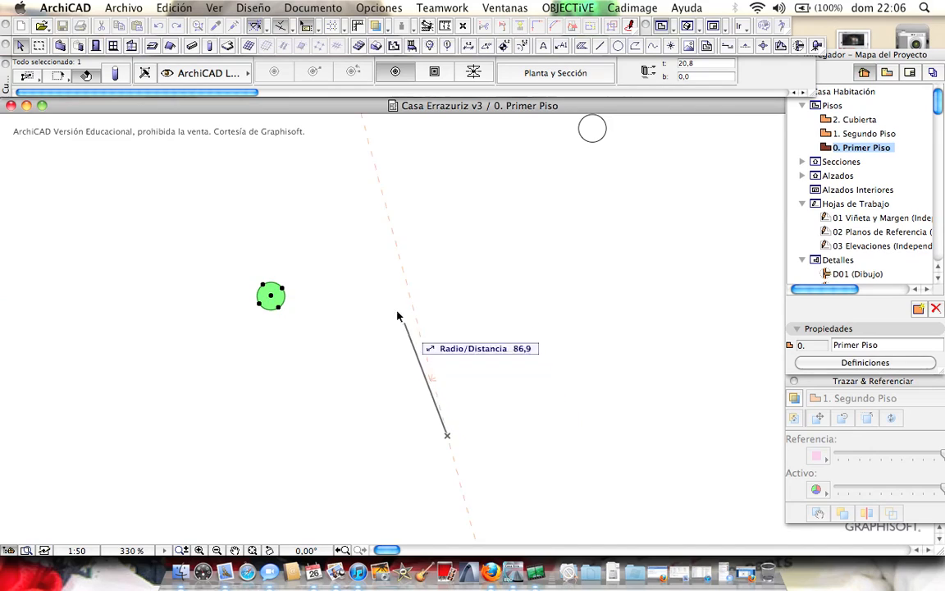
left_click(272, 296)
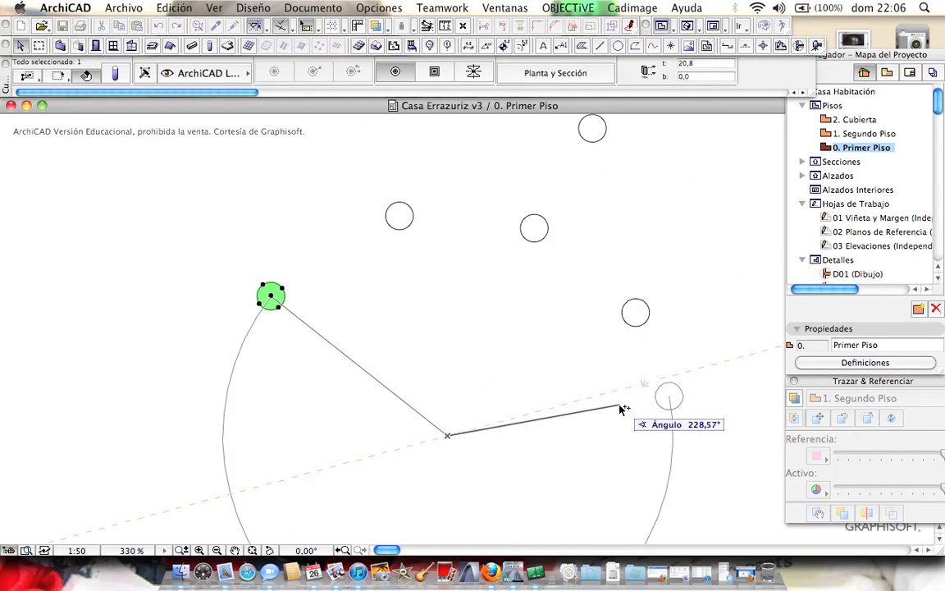
left_click(620, 491)
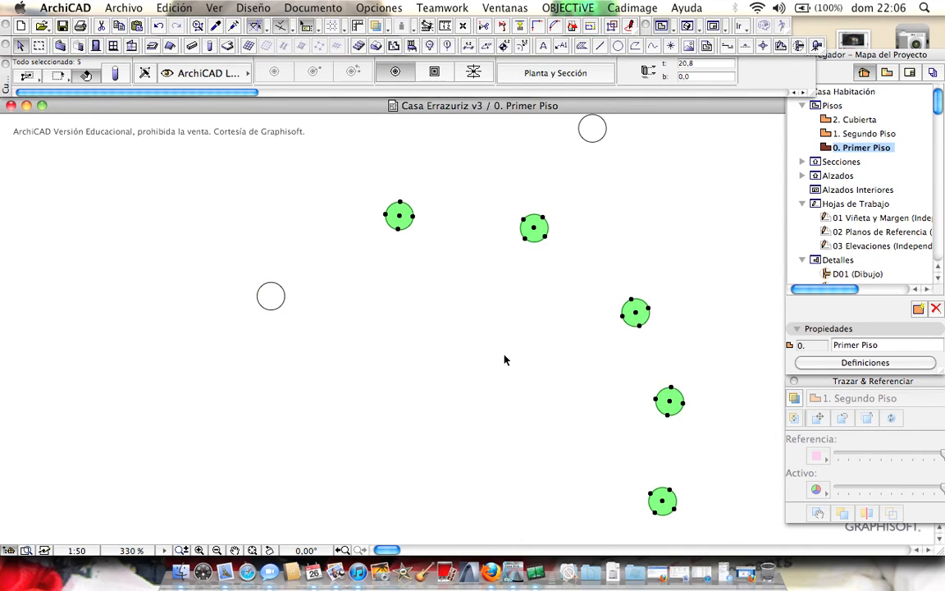
Select all the columns on the plan and delete them
scroll(505, 359, "down", 5)
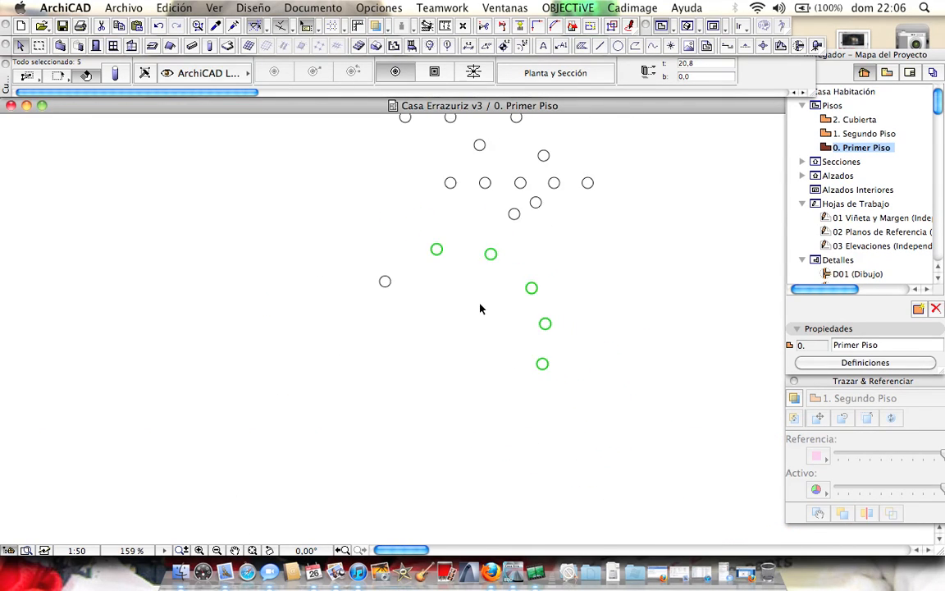
middle_click_drag(480, 304, 440, 390)
left_click(333, 158)
left_click_drag(321, 162, 593, 493)
key("Delete")
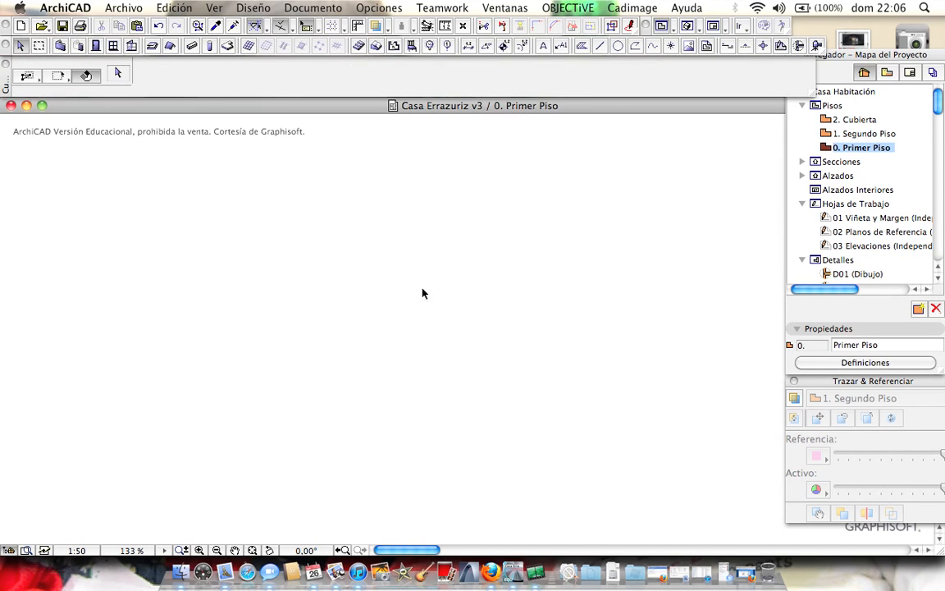
Draw a single horizontal line on the empty plan with the Line tool, then leave the tool
scroll(473, 219, "up", 5)
left_click(601, 47)
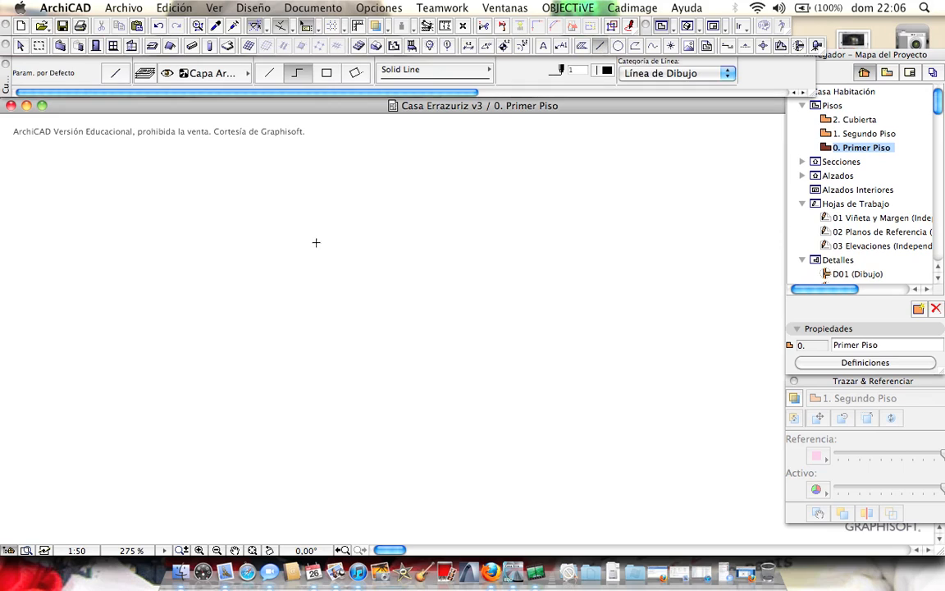
left_click(231, 222)
left_click(391, 222)
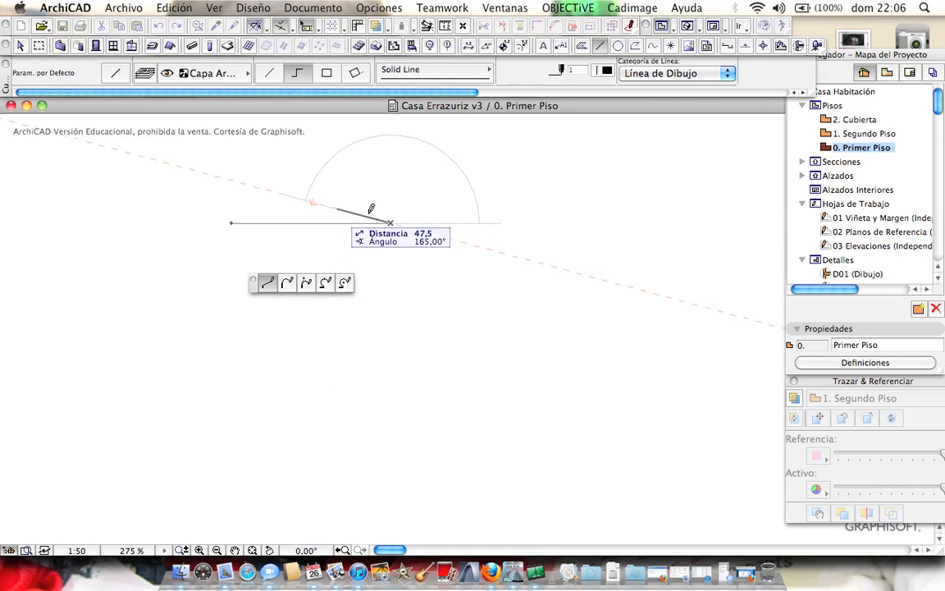
left_click(392, 222)
scroll(385, 175, "up", 3)
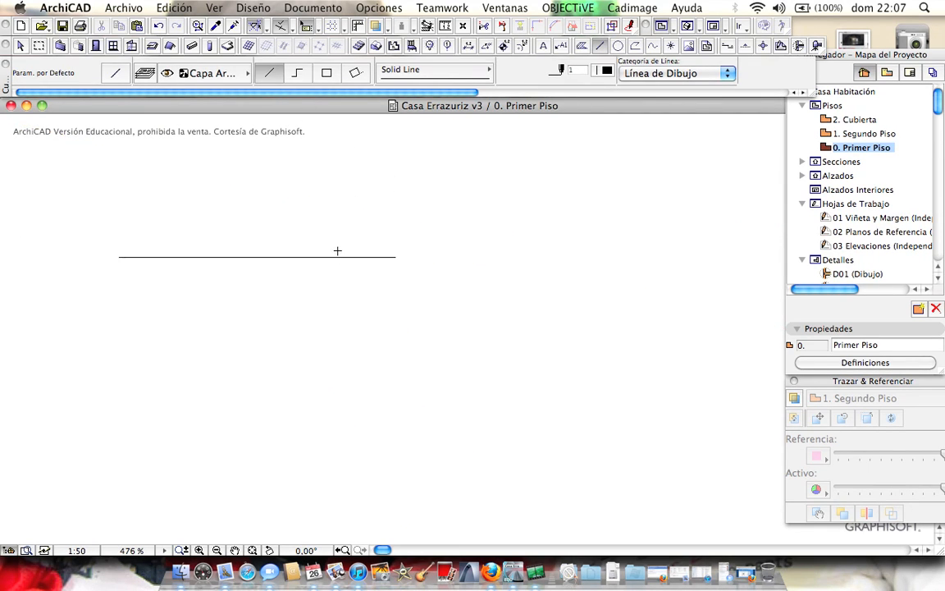
key("Escape")
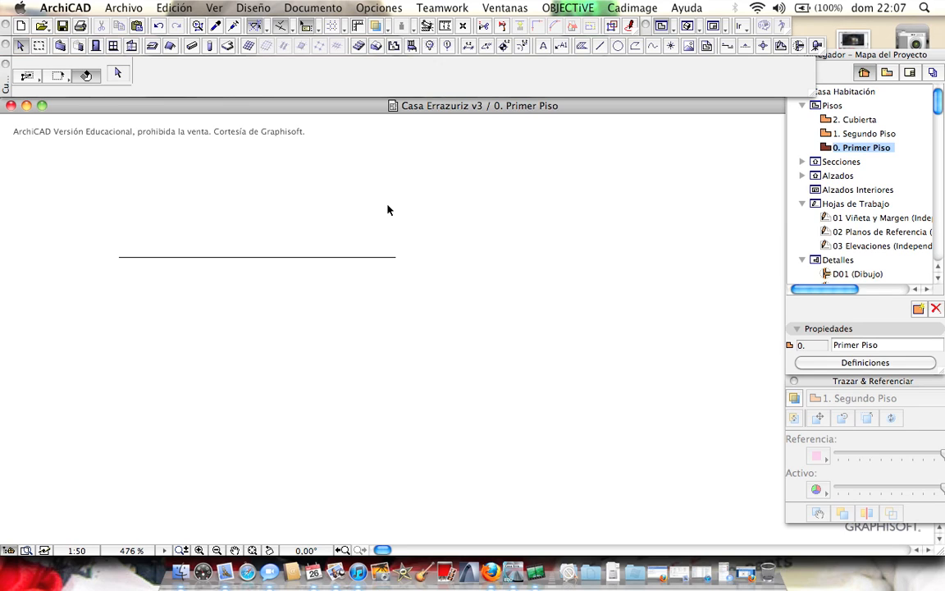
Select the horizontal line and drag a copy of it straight down
scroll(199, 257, "up", 3)
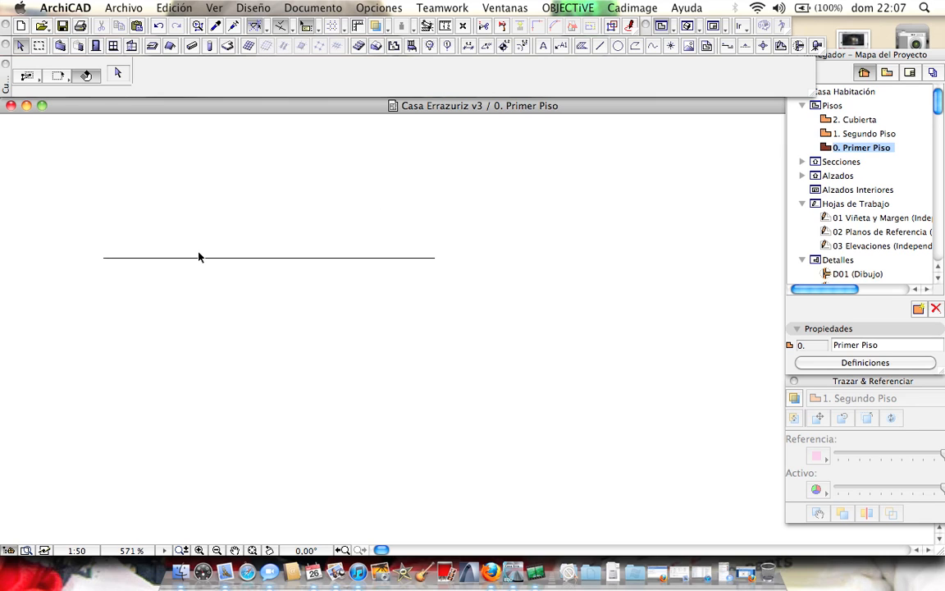
middle_click_drag(288, 285, 309, 236)
left_click_drag(298, 179, 370, 272)
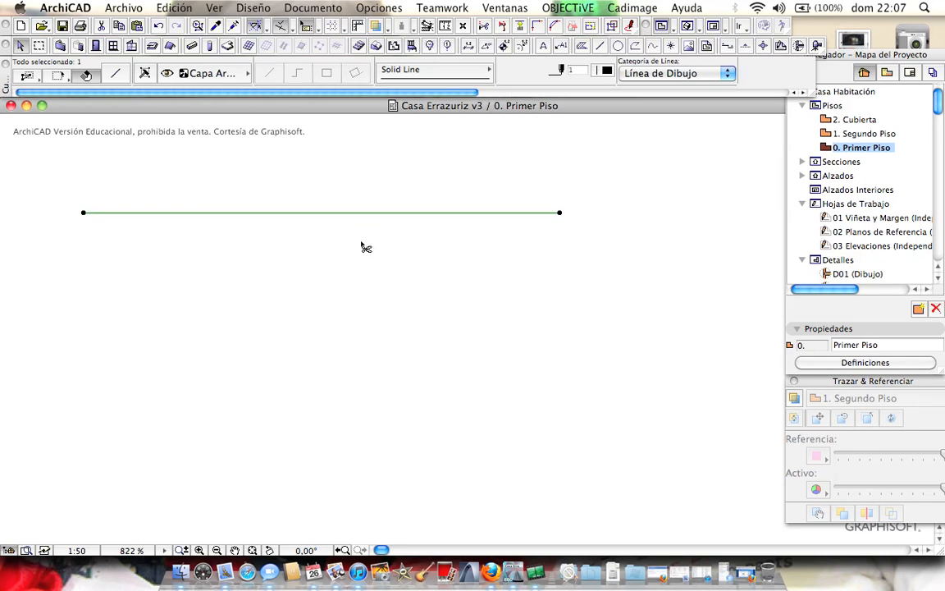
key("shift+super+d")
left_click(358, 213)
left_click(361, 404)
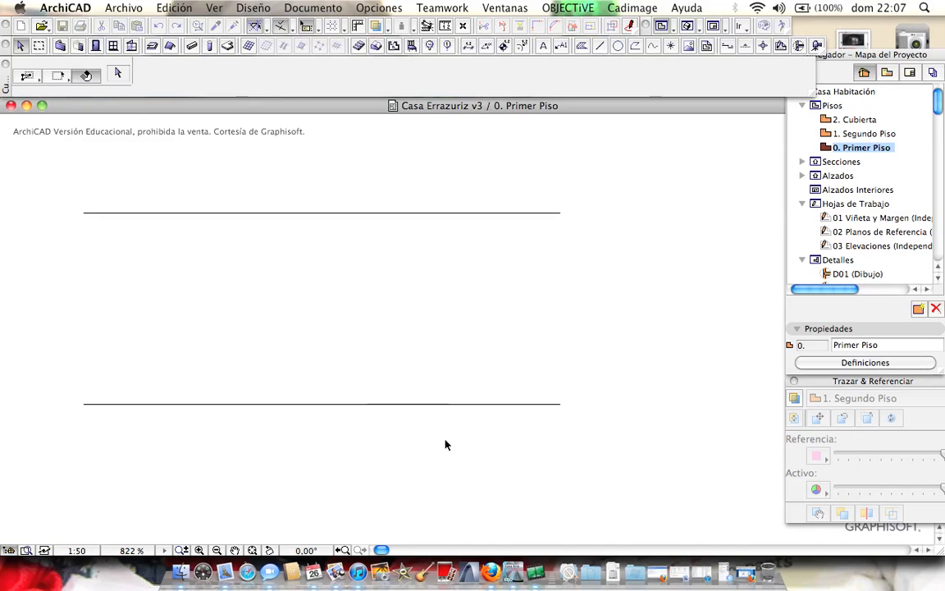
Set the lower line to the RAYITAS line type with a bright green pen
key("shift+super+d")
left_click(427, 205)
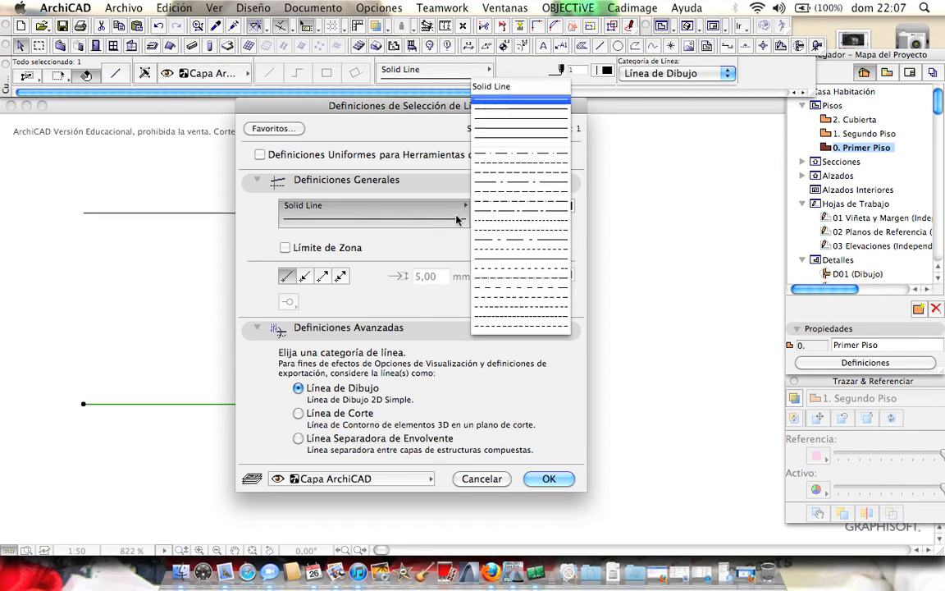
left_click(521, 205)
left_click(564, 205)
double_click(595, 219)
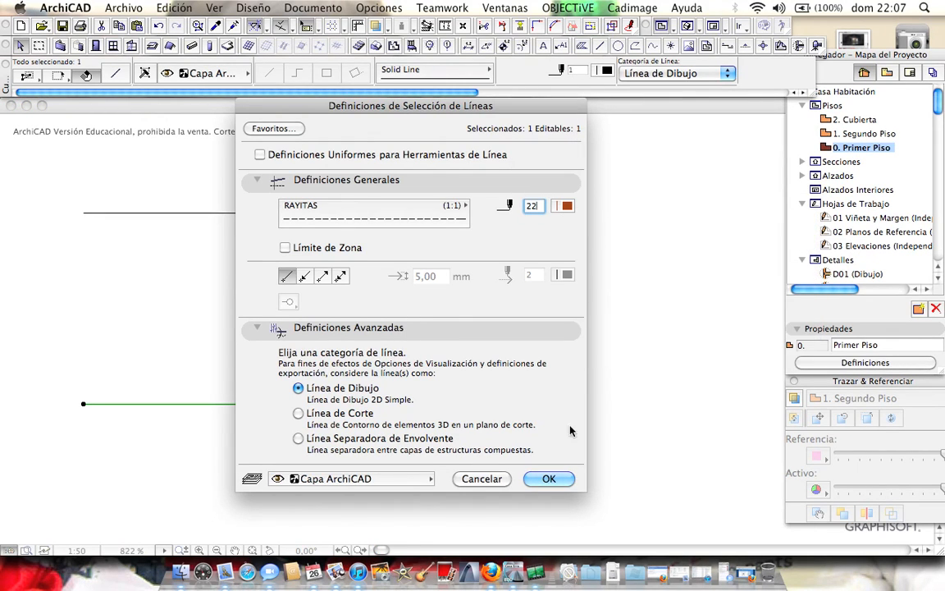
left_click(564, 206)
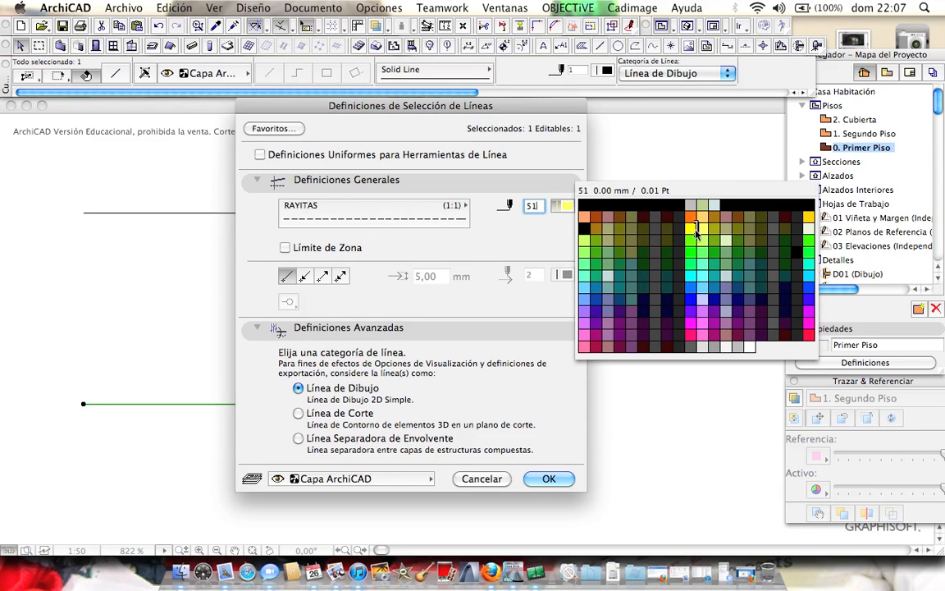
left_click(598, 245)
left_click(548, 479)
Assign a different broken line type to the lower green line, then deselect it
scroll(386, 319, "up", 3)
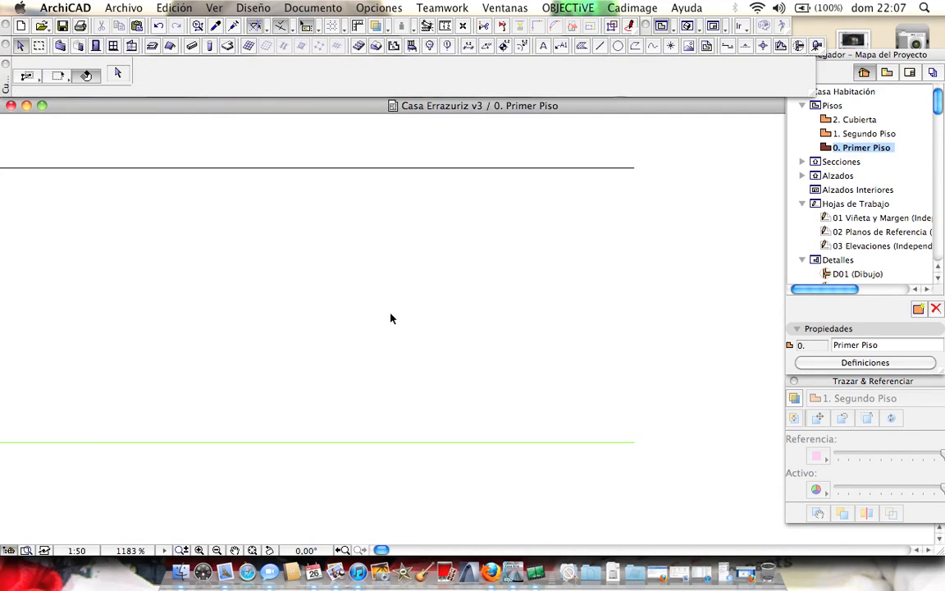
middle_click_drag(473, 319, 322, 321)
middle_click_drag(540, 333, 515, 329)
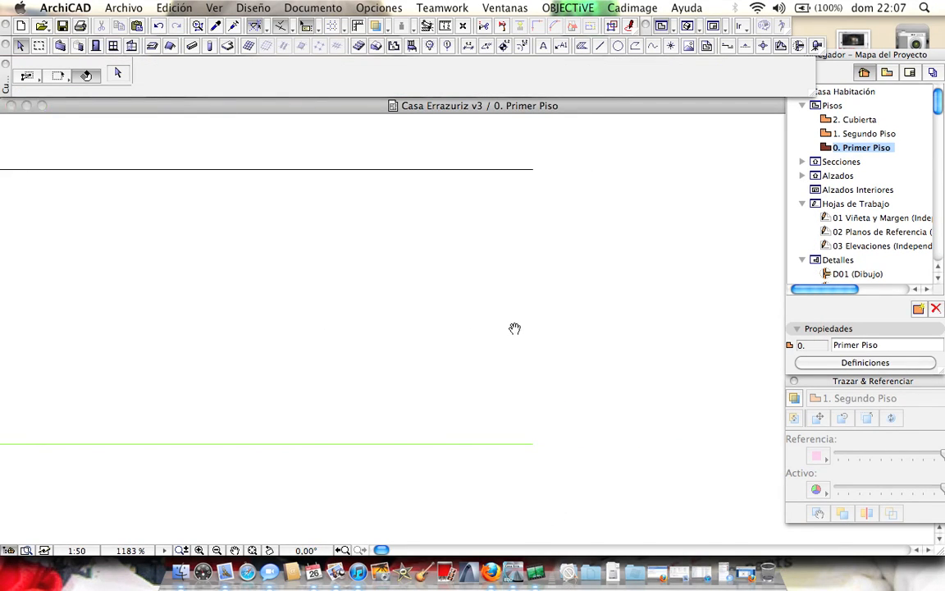
left_click_drag(507, 141, 583, 203)
left_click(535, 391)
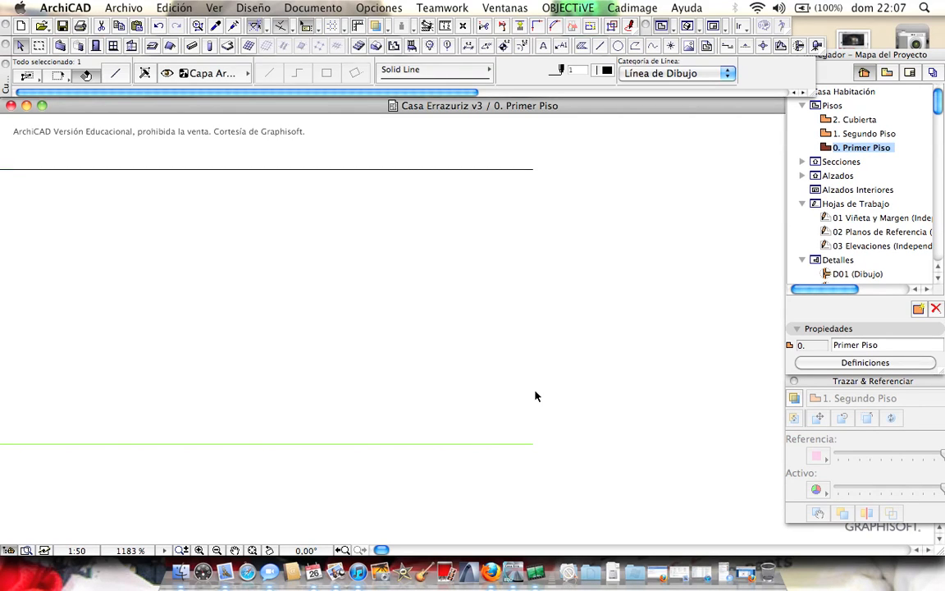
left_click_drag(468, 405, 613, 485)
left_click(474, 82)
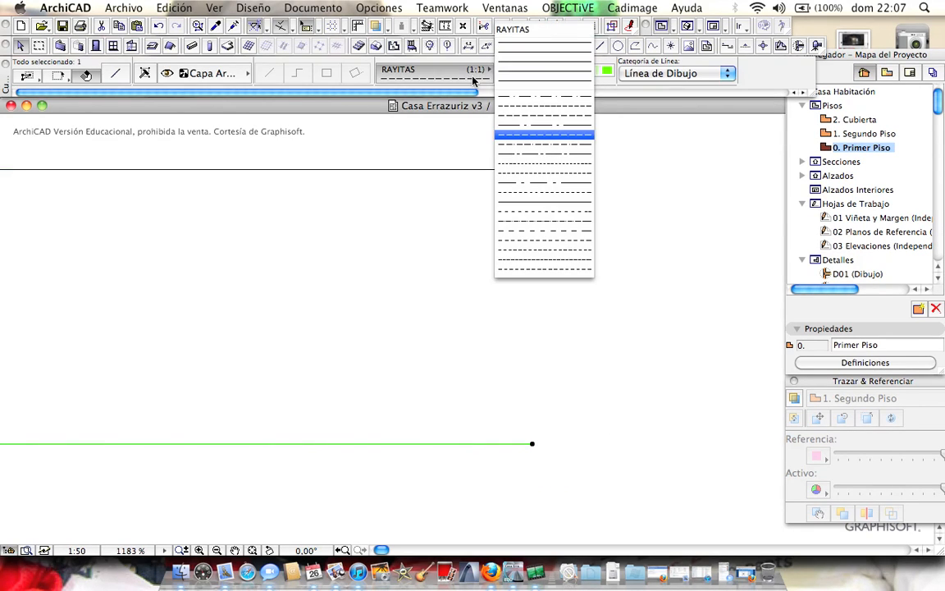
left_click(541, 111)
left_click(538, 275)
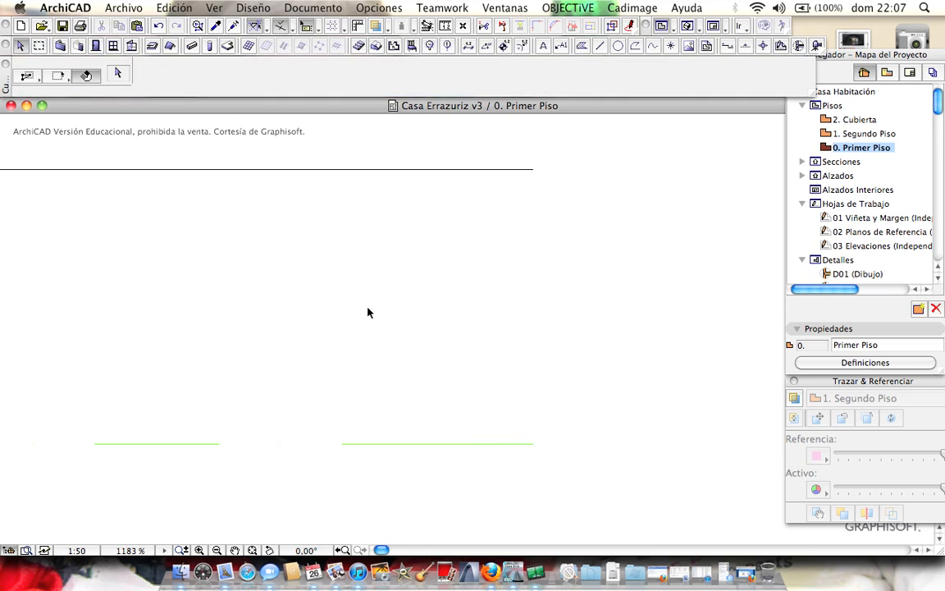
Pick up the upper black line's settings and transfer them to the lower green line
scroll(368, 308, "down", 2)
middle_click_drag(312, 325, 465, 298)
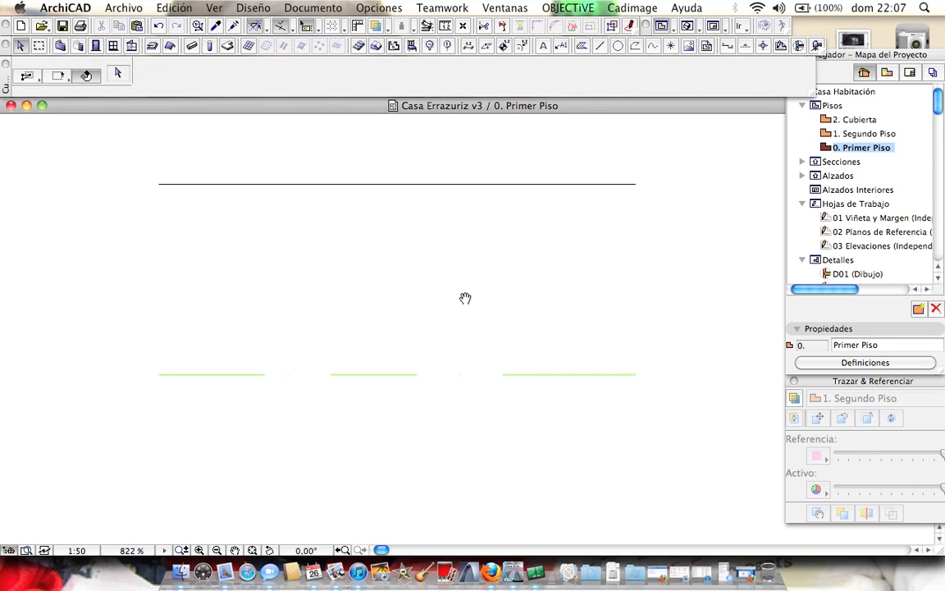
left_click(349, 379)
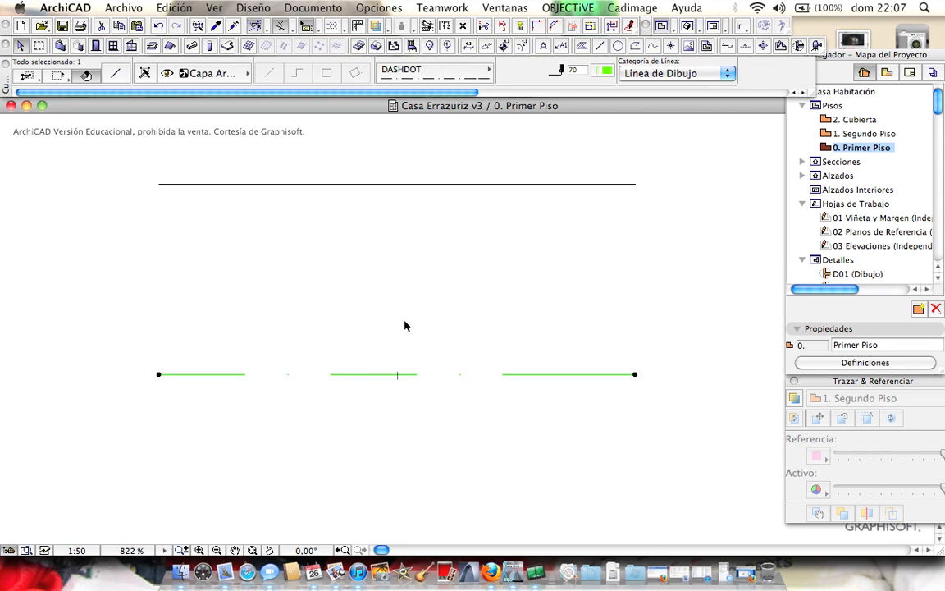
key("Escape")
middle_click_drag(401, 316, 394, 324)
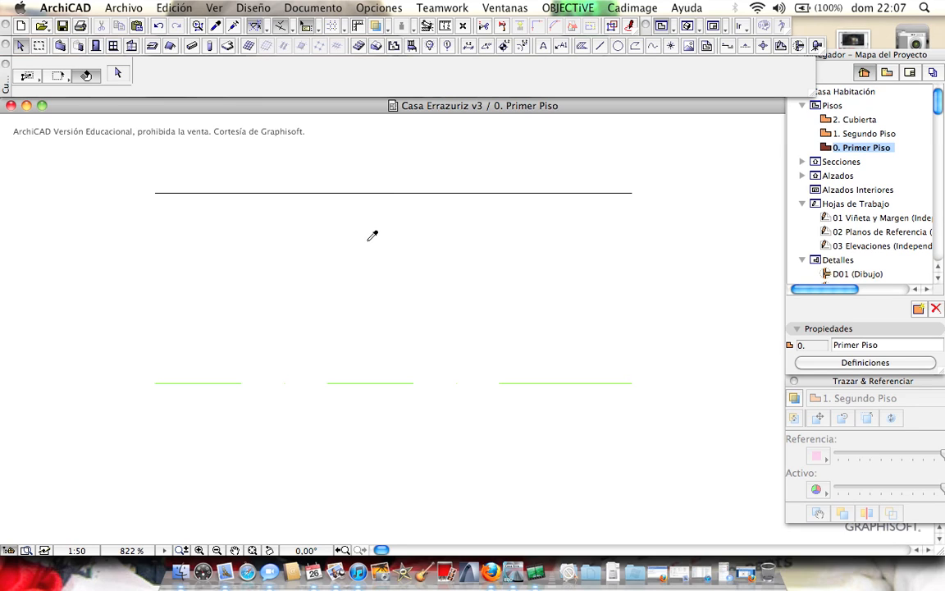
left_click(338, 192)
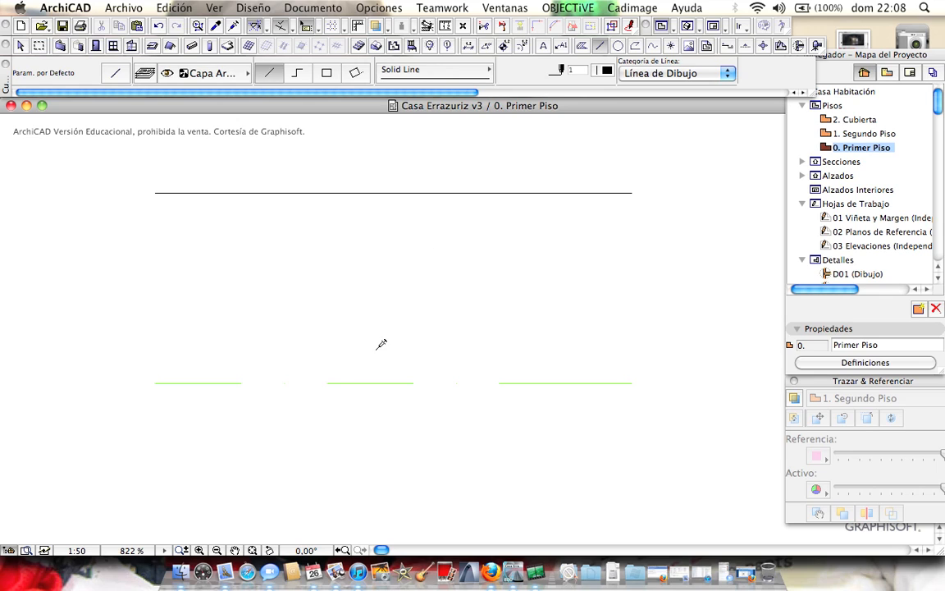
left_click(377, 380)
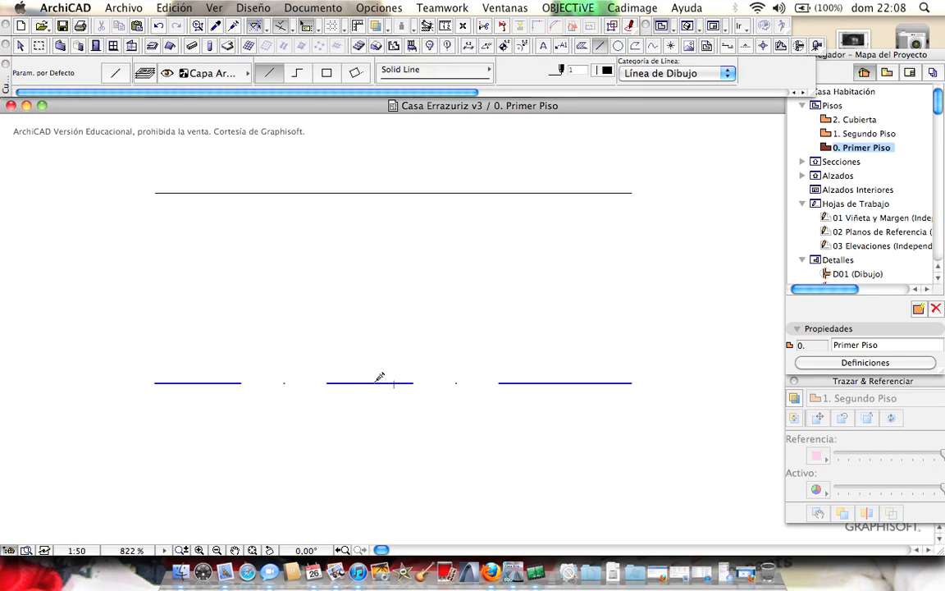
left_click(379, 377)
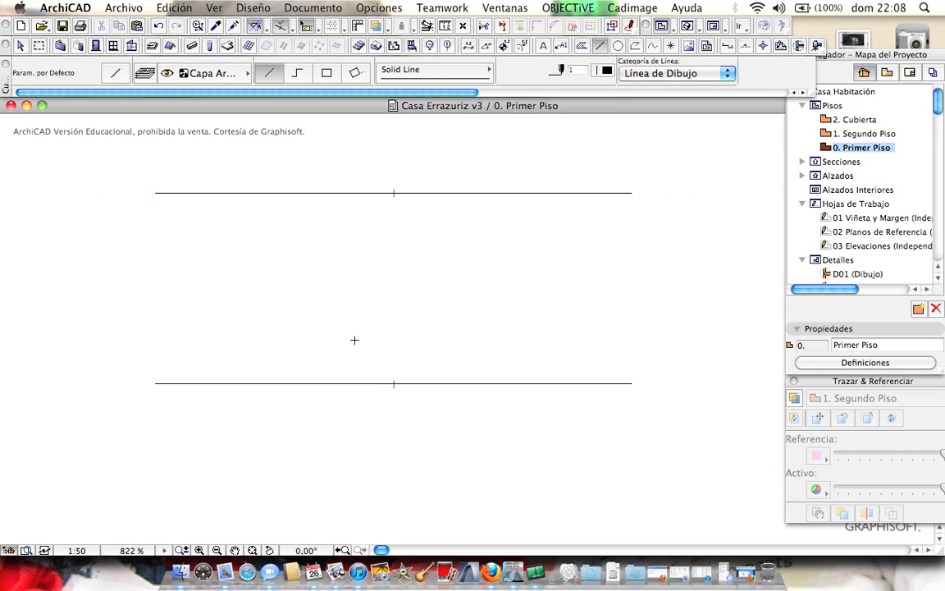
Draw a short vertical wall with the Wall tool in the empty area beside the two lines
scroll(333, 284, "down", 1)
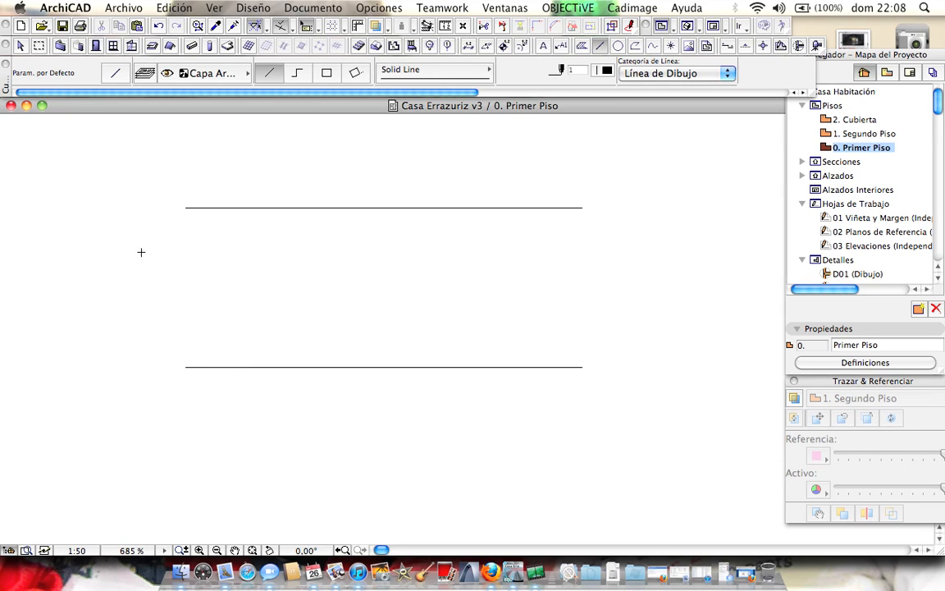
middle_click_drag(167, 253, 391, 259)
left_click(60, 45)
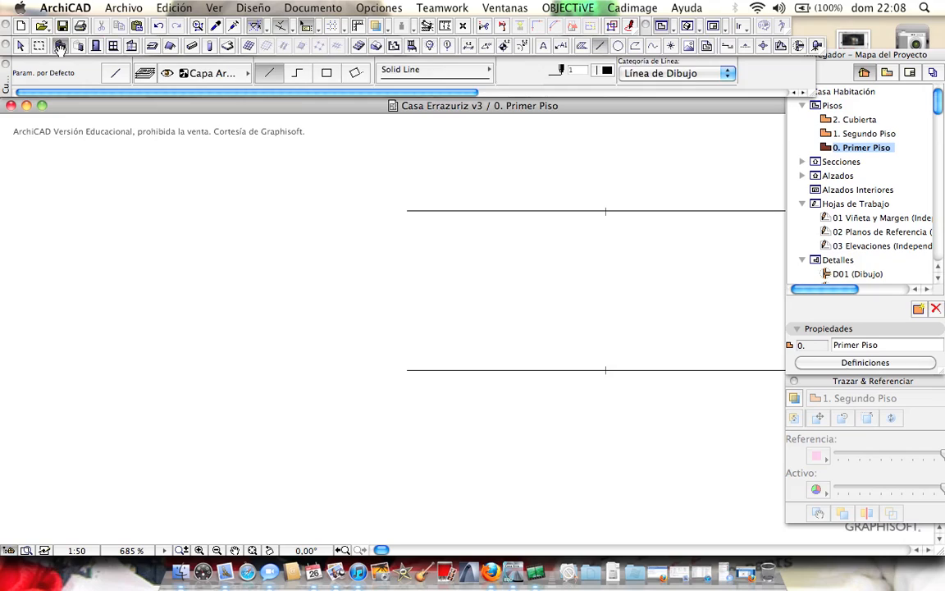
left_click(85, 317)
middle_click_drag(97, 272, 242, 284)
scroll(239, 283, "up", 3)
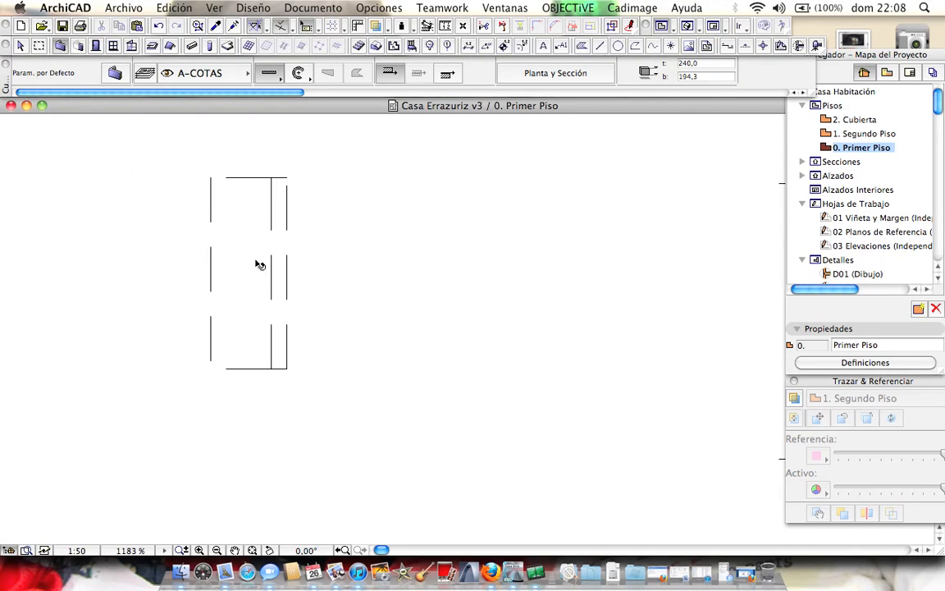
left_click(259, 246)
key("super+z")
key("Escape")
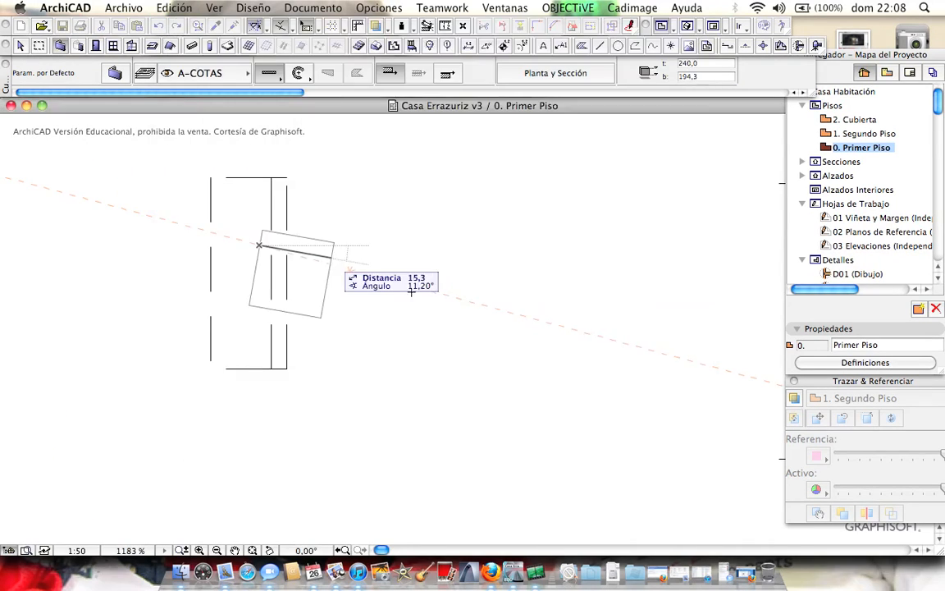
key("Escape")
Give the new wall a straight vertical profile and the 05 | Brass/Bronze cut fill
left_click(271, 267, "shift")
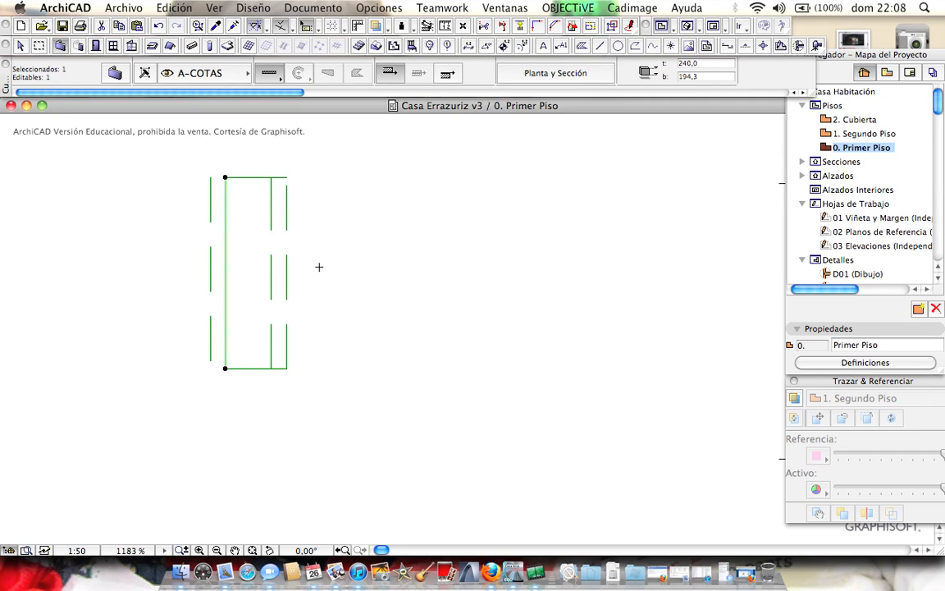
key("super+t")
left_click(426, 168)
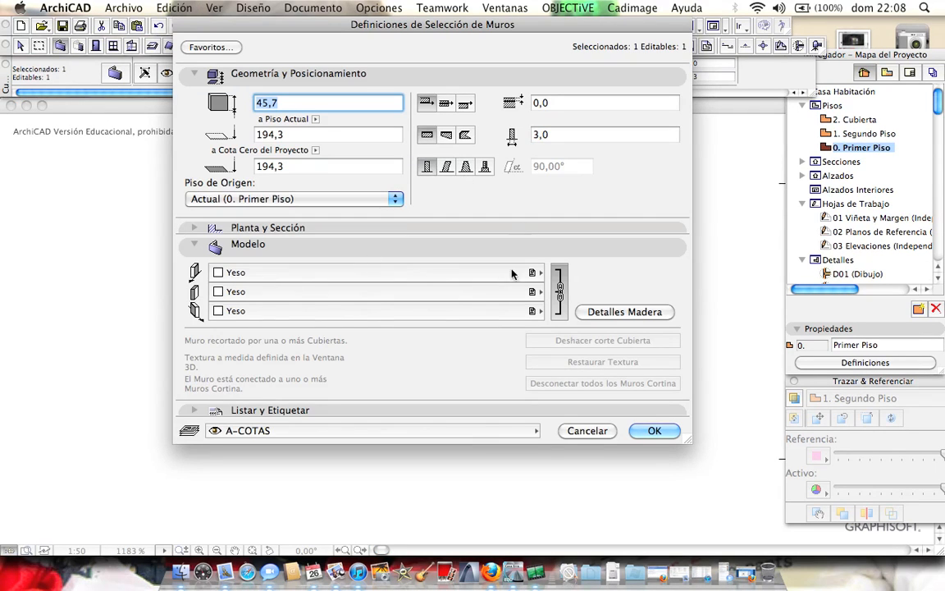
left_click(439, 230)
left_click(644, 321)
left_click(636, 321)
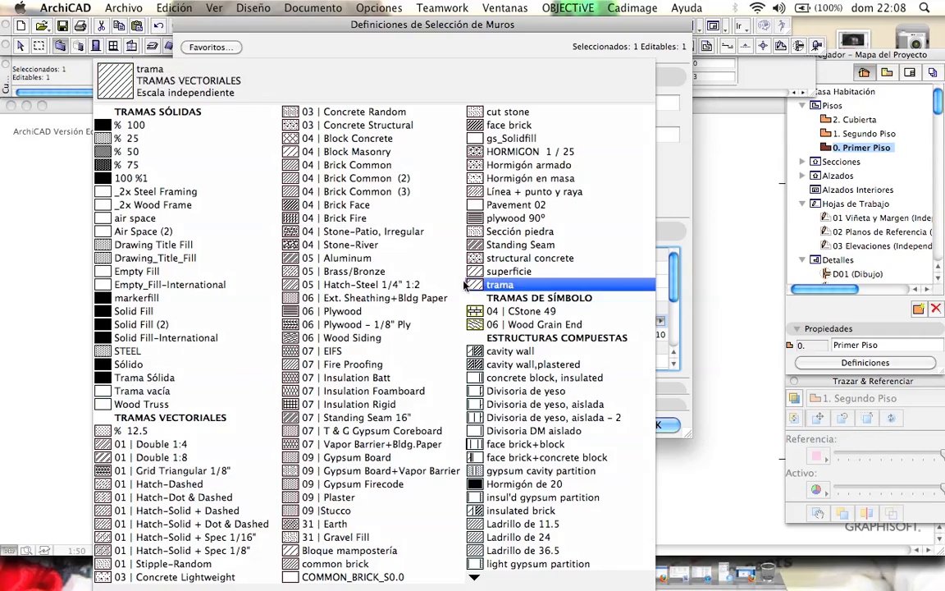
left_click(344, 330)
Set the selected wall's cut fill pen to the brown-orange pen 22 and apply the settings
left_click(662, 361)
left_click(662, 362)
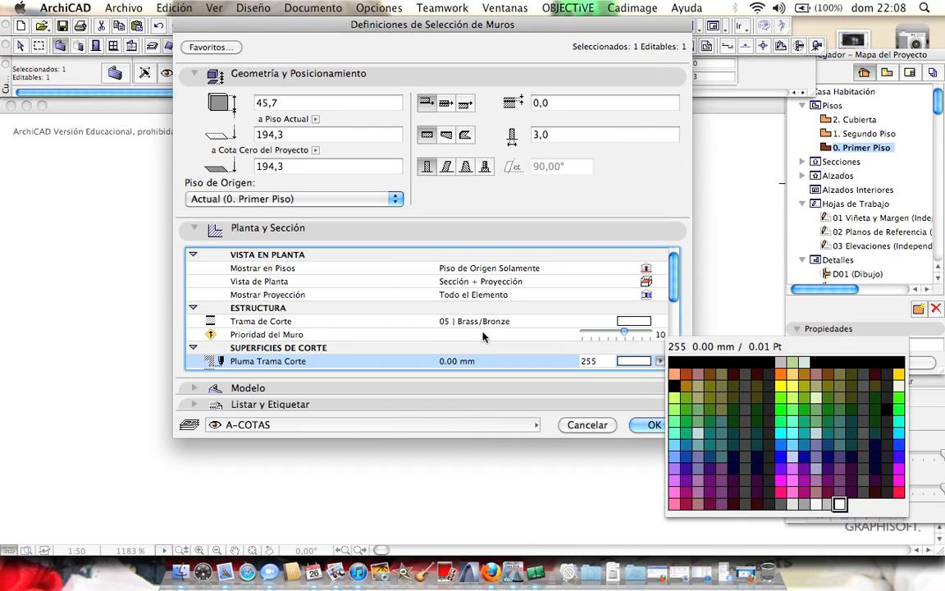
double_click(686, 379)
left_click(671, 422)
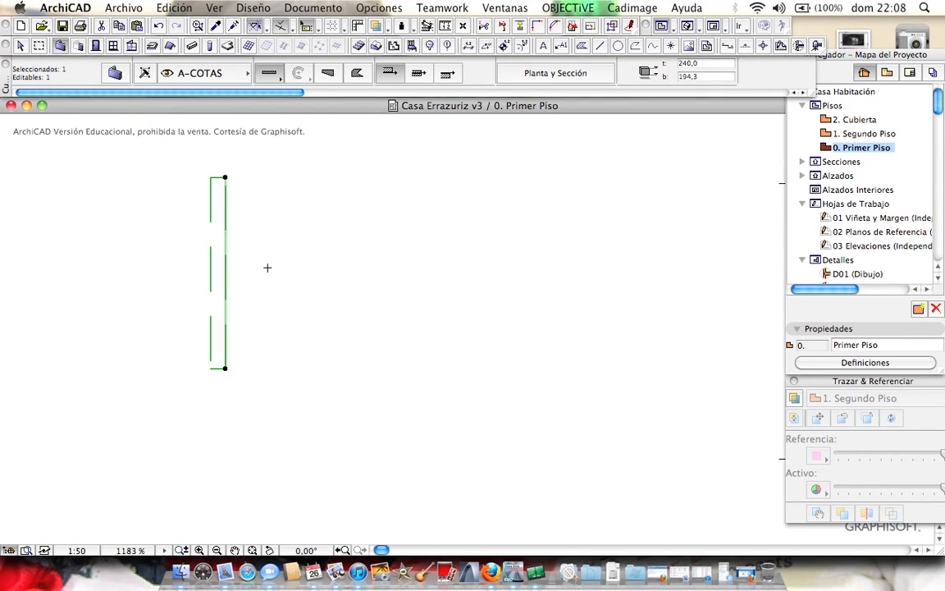
Set the selected wall's height to 300
scroll(221, 246, "up", 3)
middle_click_drag(222, 246, 279, 269)
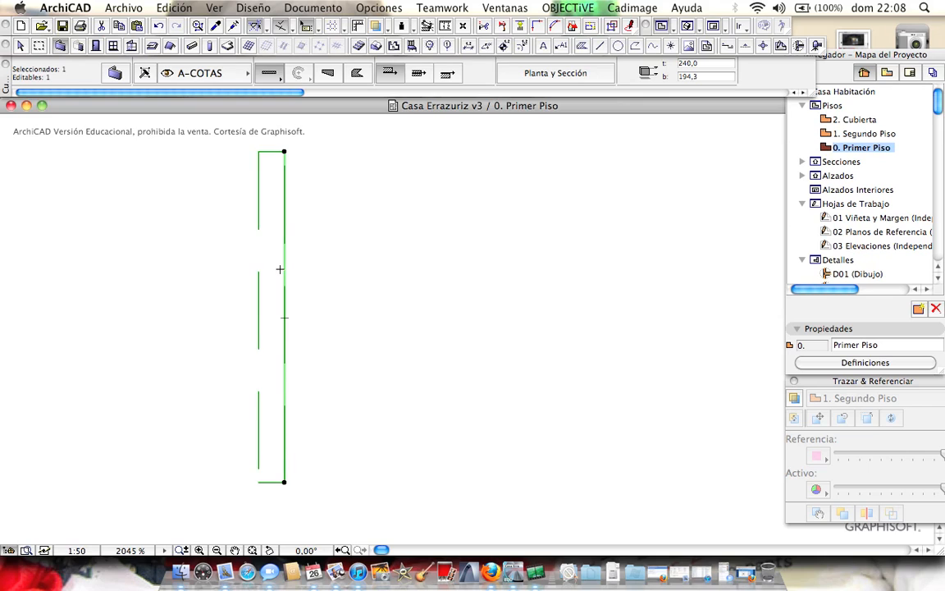
key("super+t")
type("300")
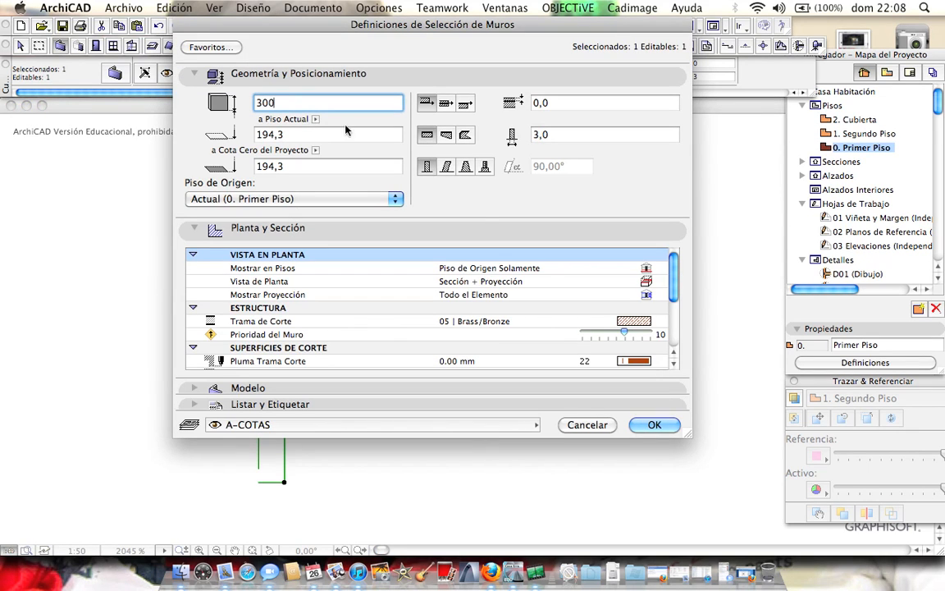
key("Return")
scroll(325, 289, "down", 2)
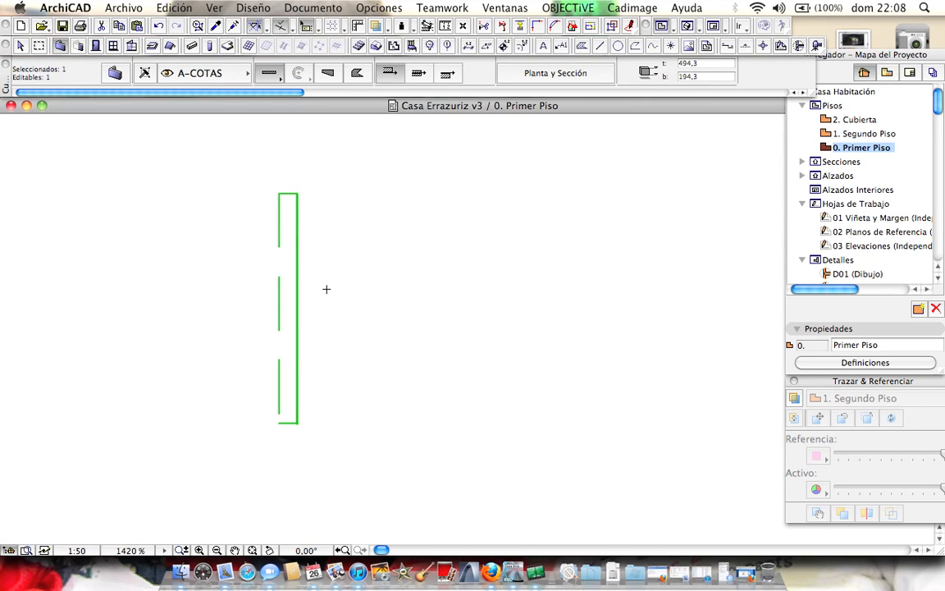
Set the wall's base elevation to 0, then deselect it and leave the Wall tool
key("super+t")
key("Tab")
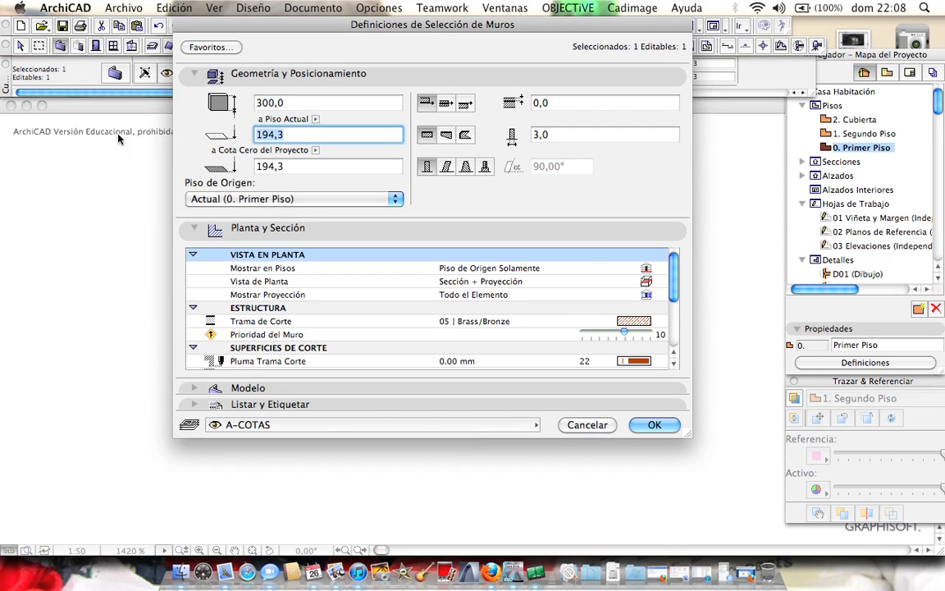
type("0")
left_click(643, 425)
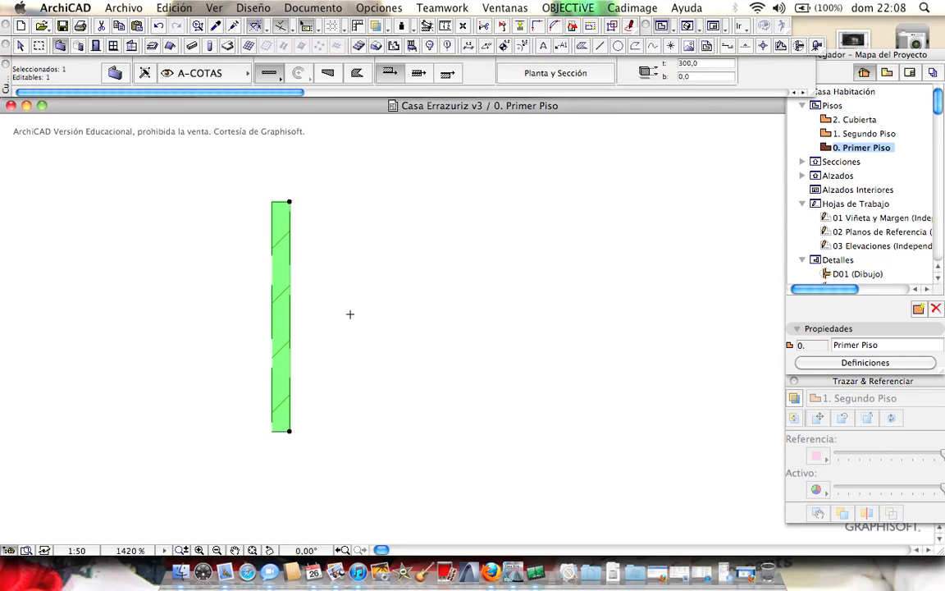
key("Escape")
key("Escape")
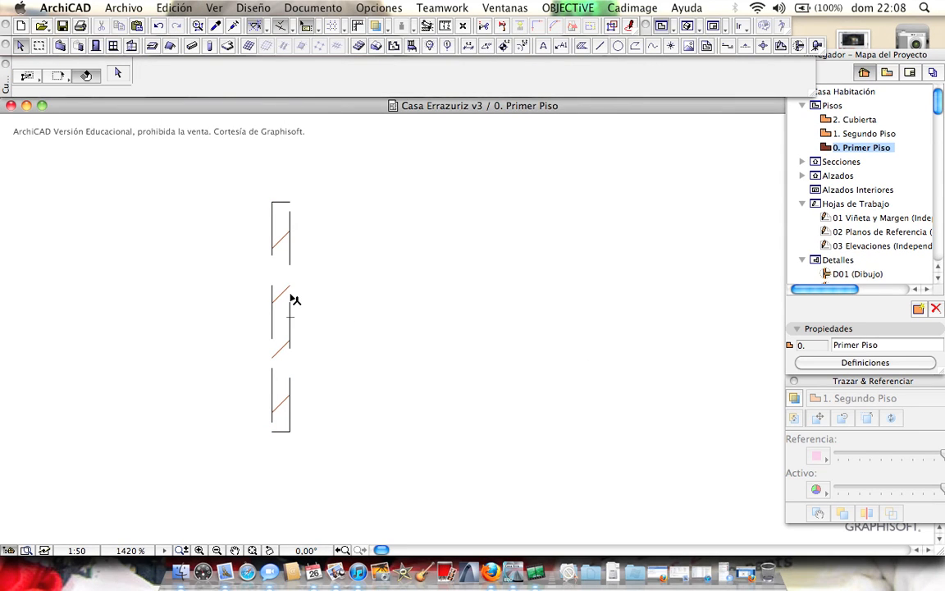
In the default wall settings, set the height to 300 and the base elevation to 0
double_click(61, 47)
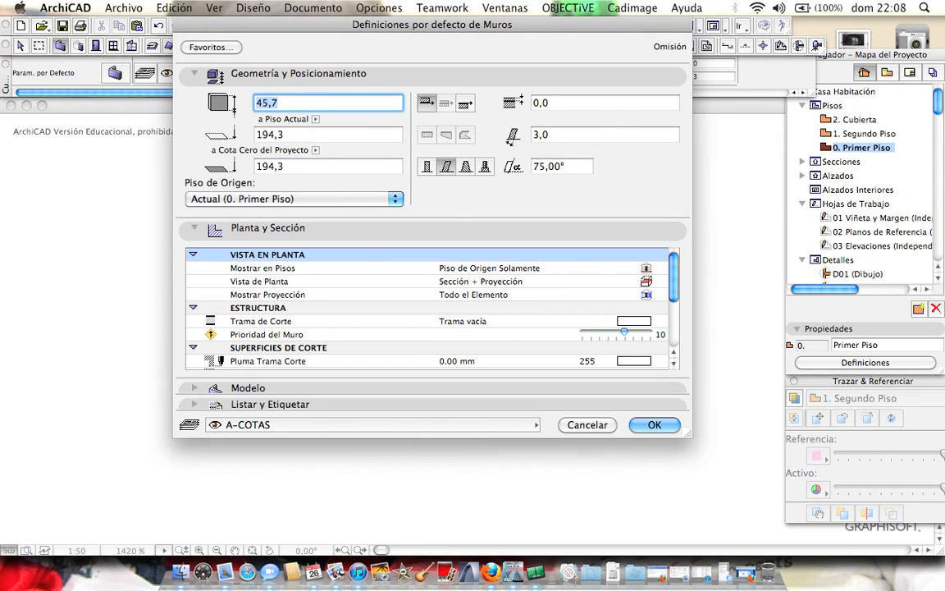
type("300")
key("Tab")
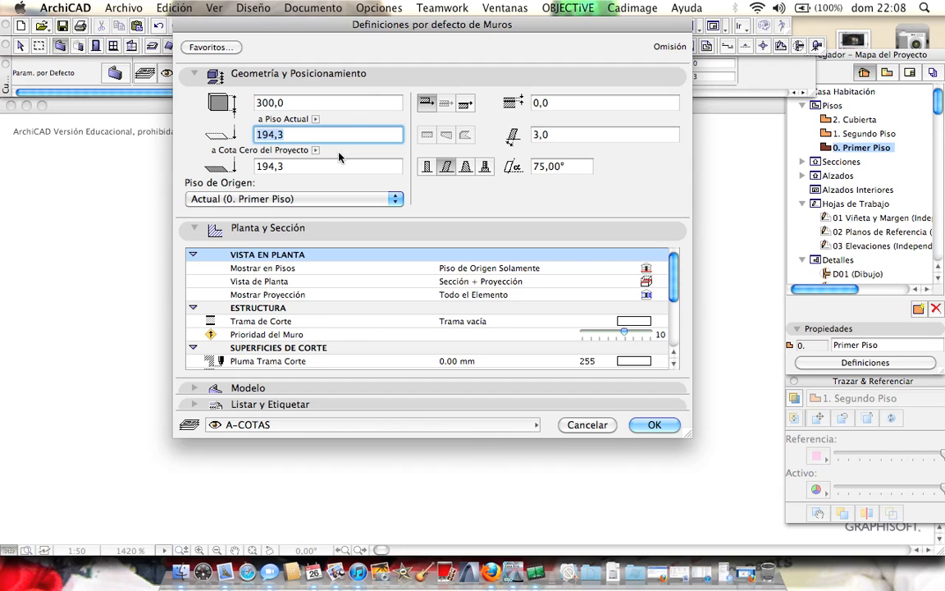
type("0")
Change the default wall's cut line to a solid line type and accept the settings
left_click_drag(671, 280, 672, 309)
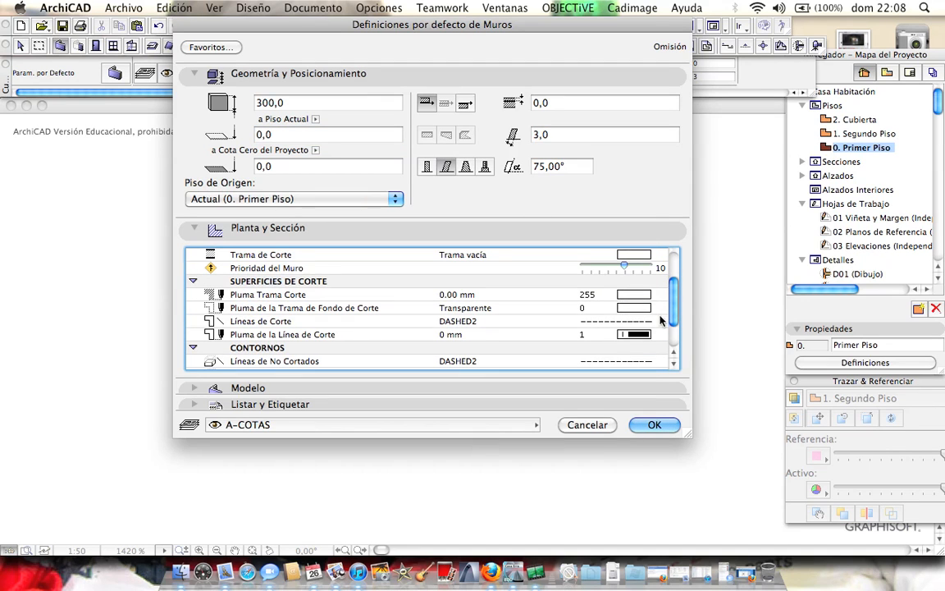
left_click(661, 320)
left_click(573, 227)
left_click(665, 424)
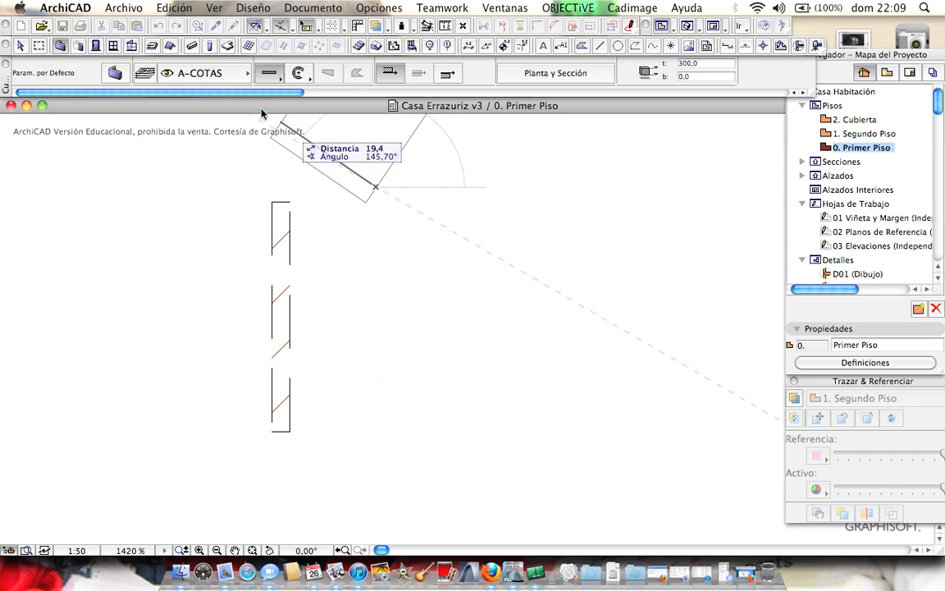
Switch the default wall to a straight vertical profile and draw a second vertical wall beside the hatched one
left_click(115, 73)
left_click(427, 166)
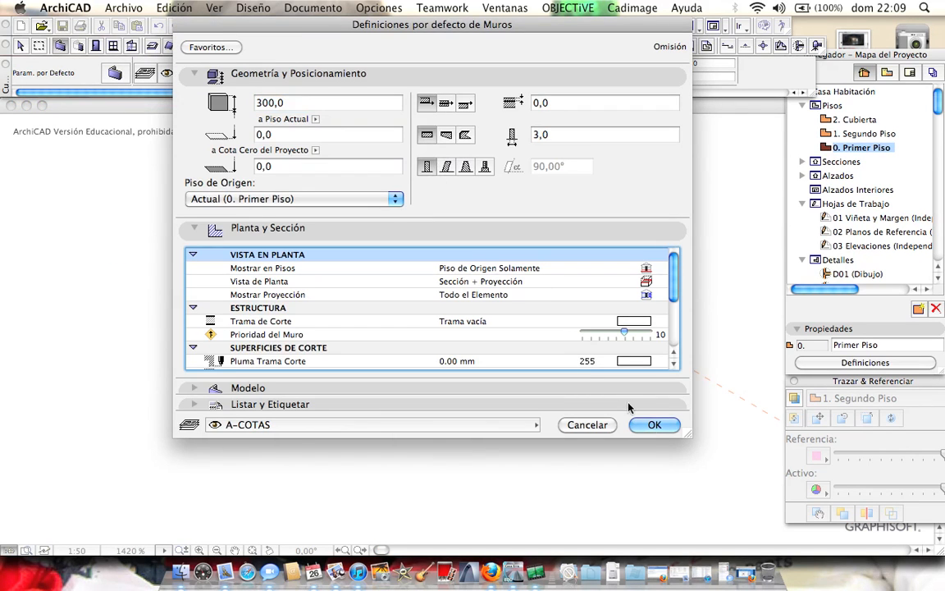
left_click(655, 424)
left_click(354, 442)
middle_click_drag(412, 396, 470, 381)
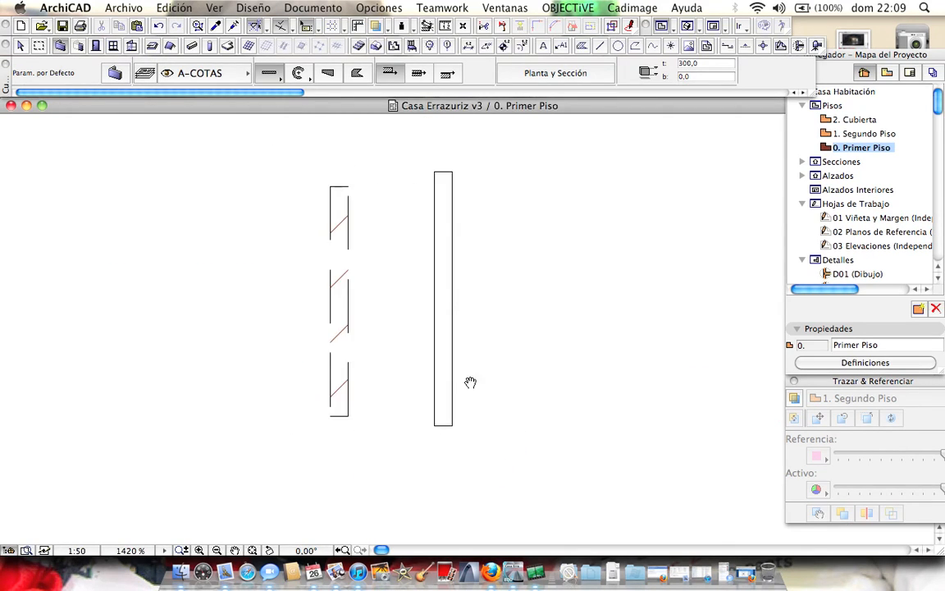
key("Escape")
Pick up the plain wall's settings and transfer them to the hatched wall, then leave the Wall tool
scroll(368, 287, "up", 2)
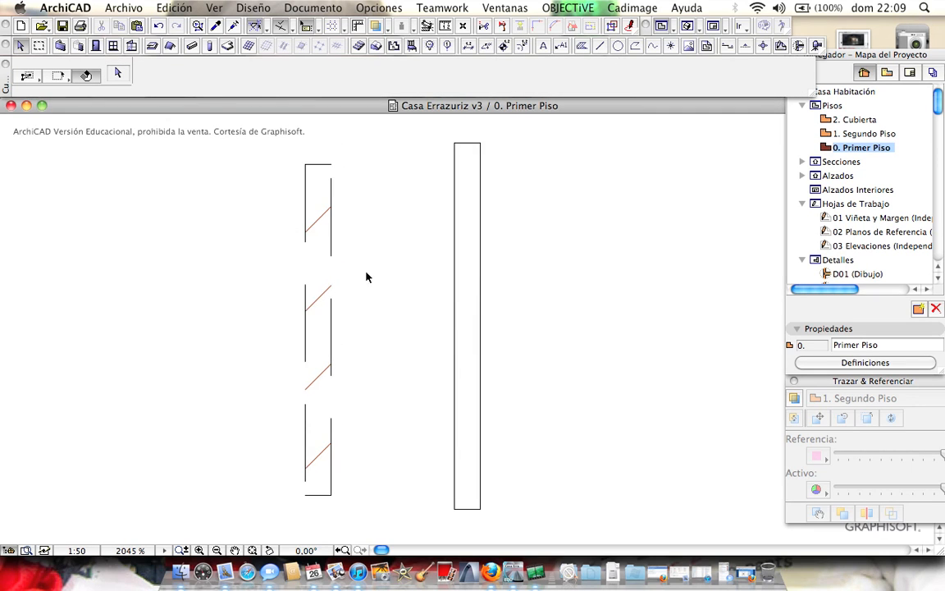
left_click(459, 228)
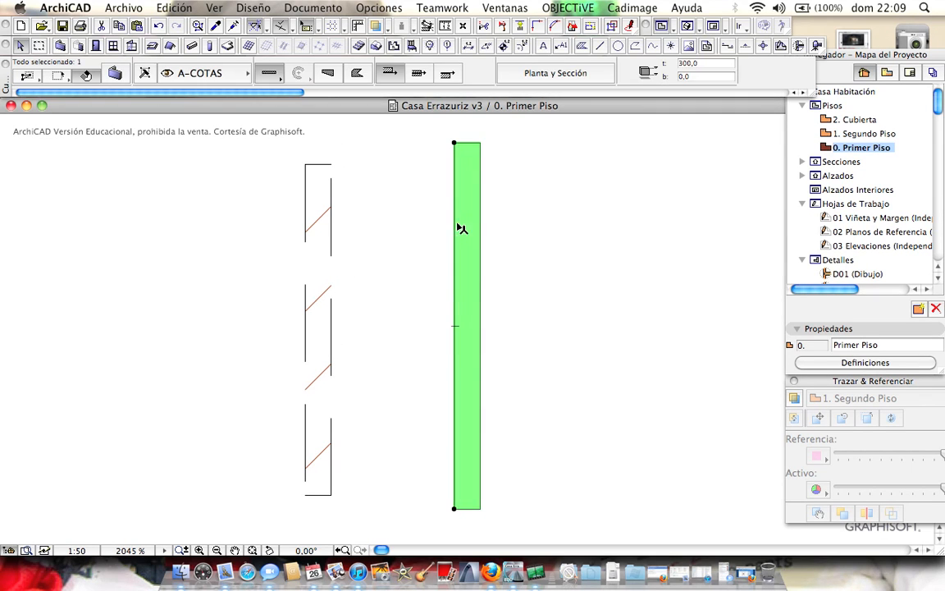
left_click(336, 228)
left_click(373, 229)
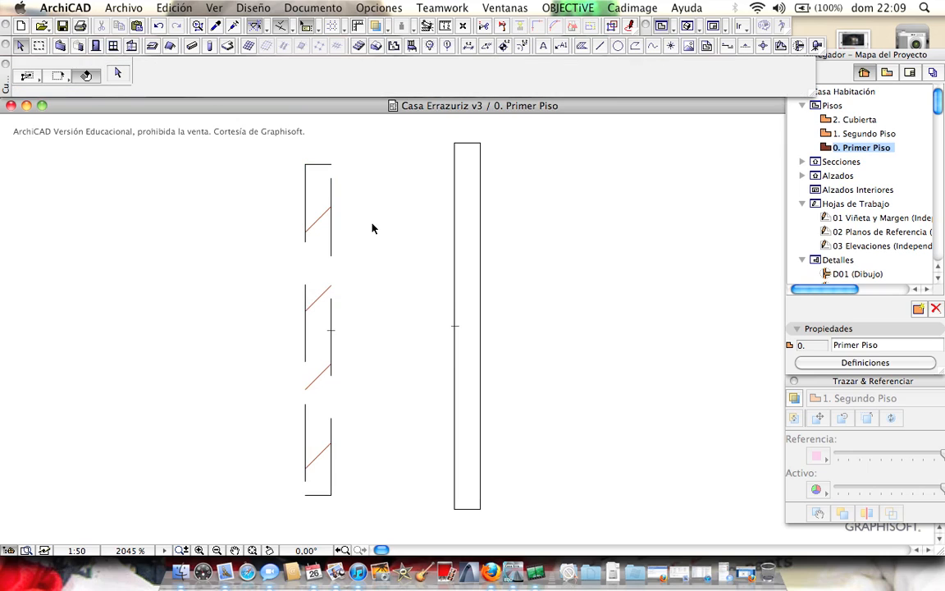
left_click(456, 218, "alt")
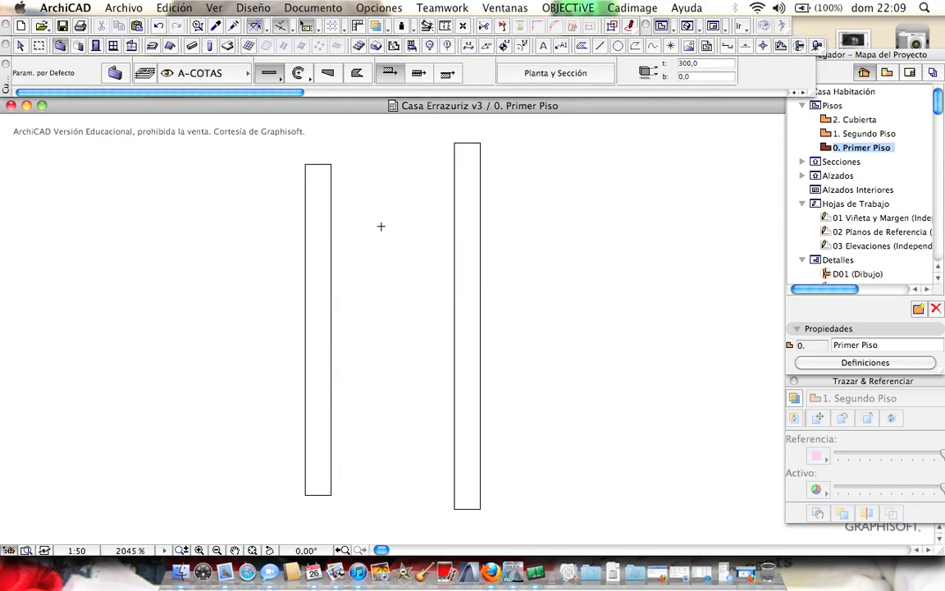
key("Escape")
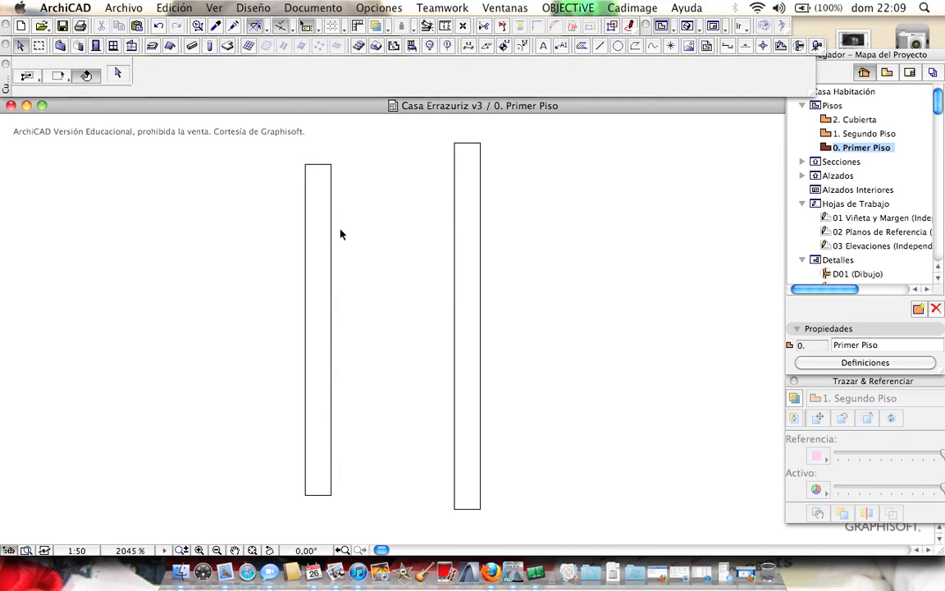
Select both vertical walls together and delete them
scroll(399, 259, "down", 3)
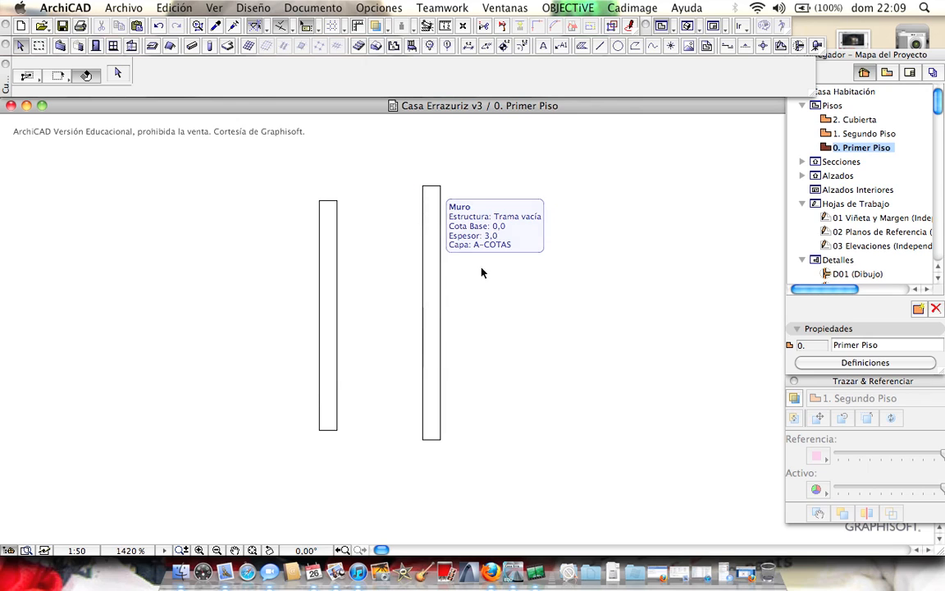
scroll(479, 271, "down", 2)
middle_click_drag(510, 288, 336, 288)
left_click_drag(345, 284, 197, 344)
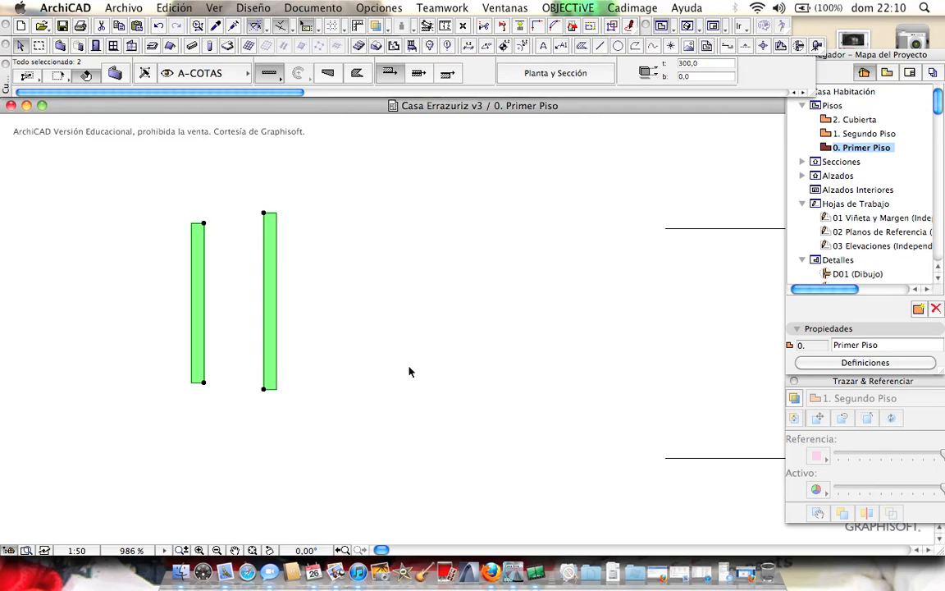
key("Delete")
Delete the lower of the two horizontal lines
scroll(411, 375, "right", 5)
scroll(411, 375, "down", 1)
key("Delete")
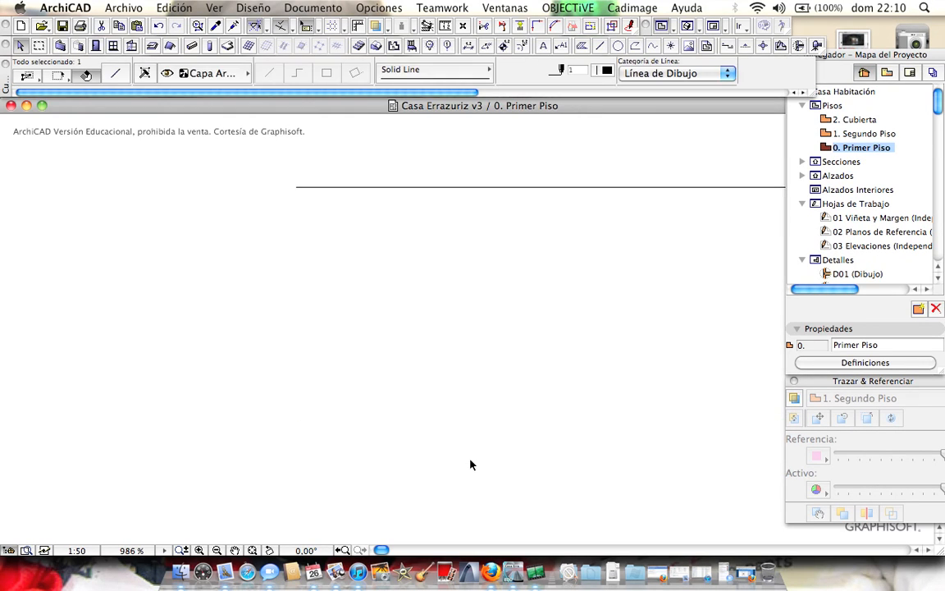
Shorten the horizontal line by stretching its right endpoint back toward the left end, then deselect it
middle_click_drag(368, 212, 237, 278)
left_click_drag(335, 234, 385, 262)
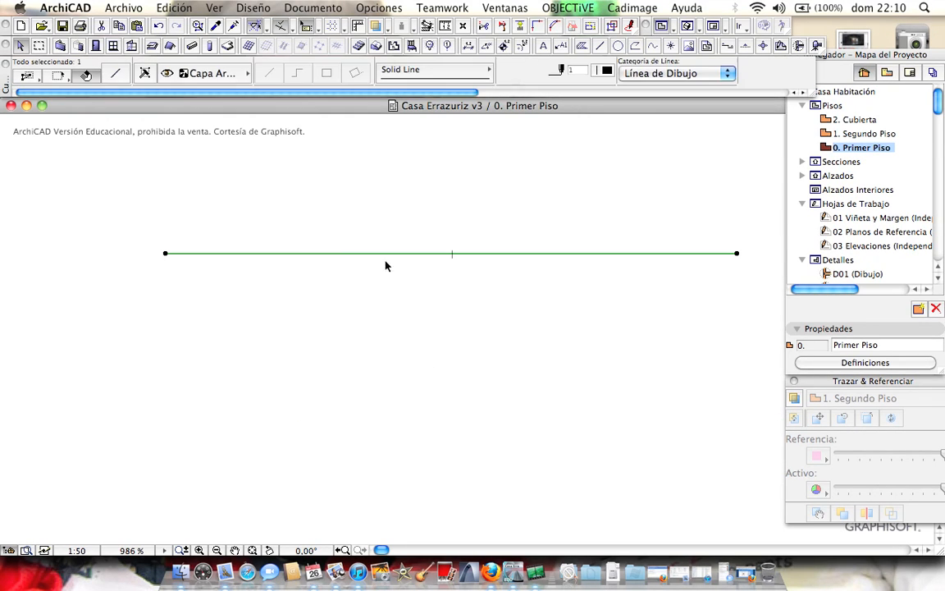
left_click(737, 254)
left_click(269, 267)
left_click(254, 278)
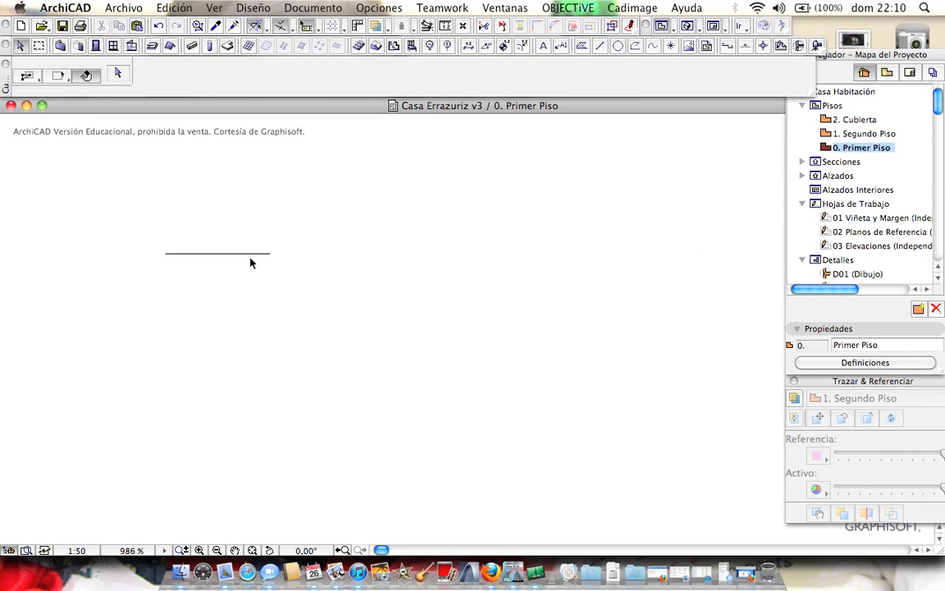
Pick up the horizontal line's settings, draw a vertical line to its right with a gap between them, and leave the Line tool
left_click(255, 254, "alt")
left_click(384, 143)
left_click(384, 370)
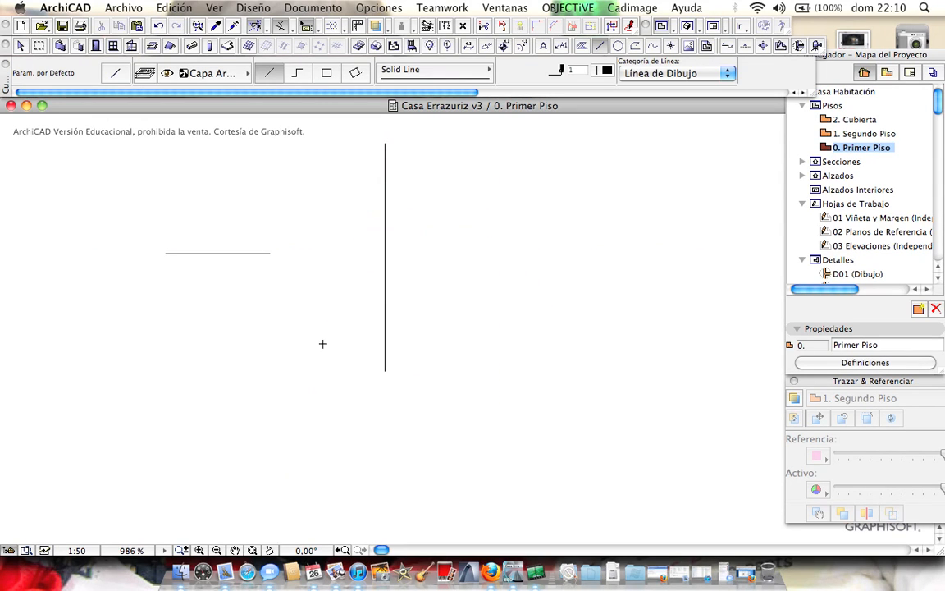
key("Escape")
Try stretching the horizontal line's right endpoint manually onto the vertical line, and undo the stretch
scroll(247, 209, "up", 2)
middle_click_drag(331, 277, 392, 321)
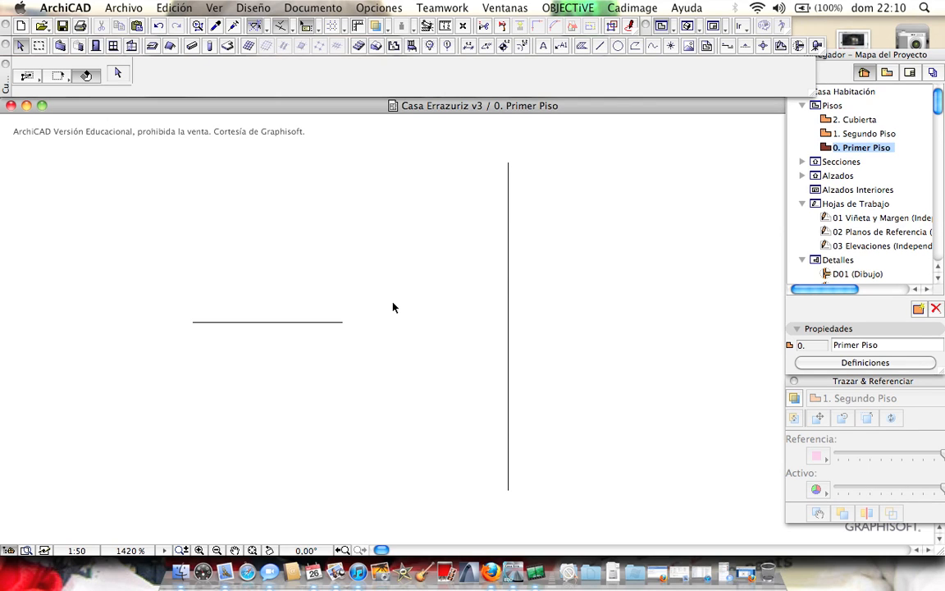
left_click(333, 323)
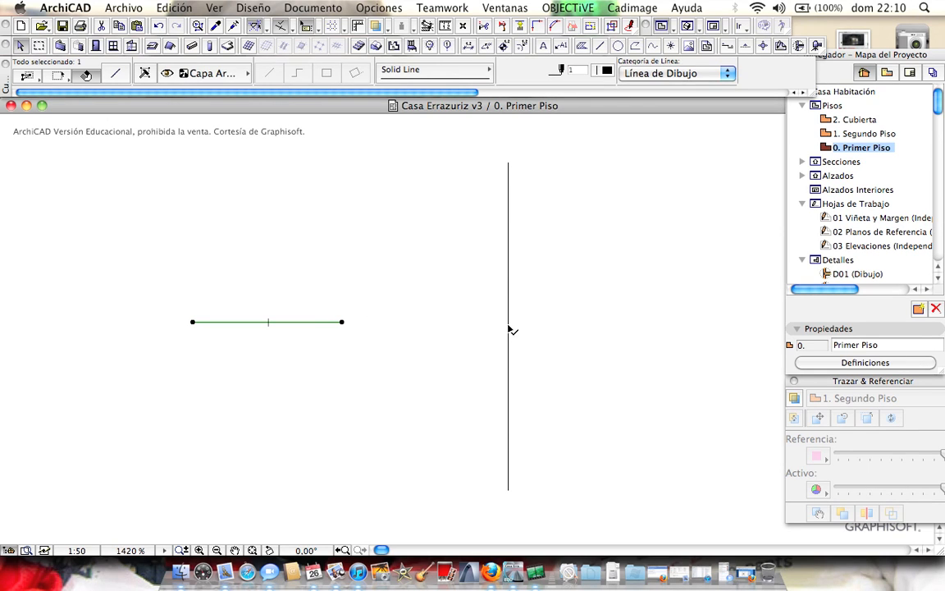
left_click(509, 328)
left_click(413, 405)
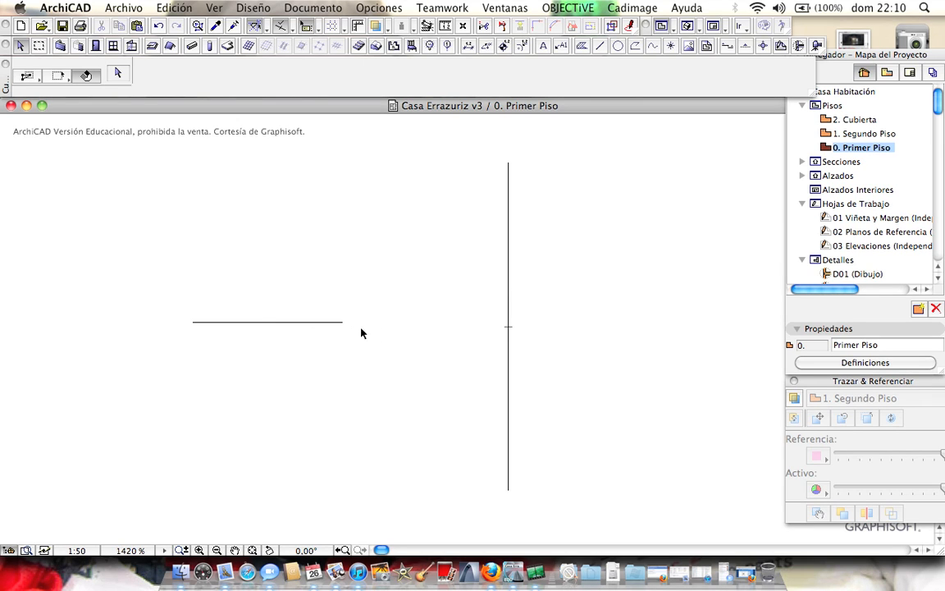
left_click(310, 325)
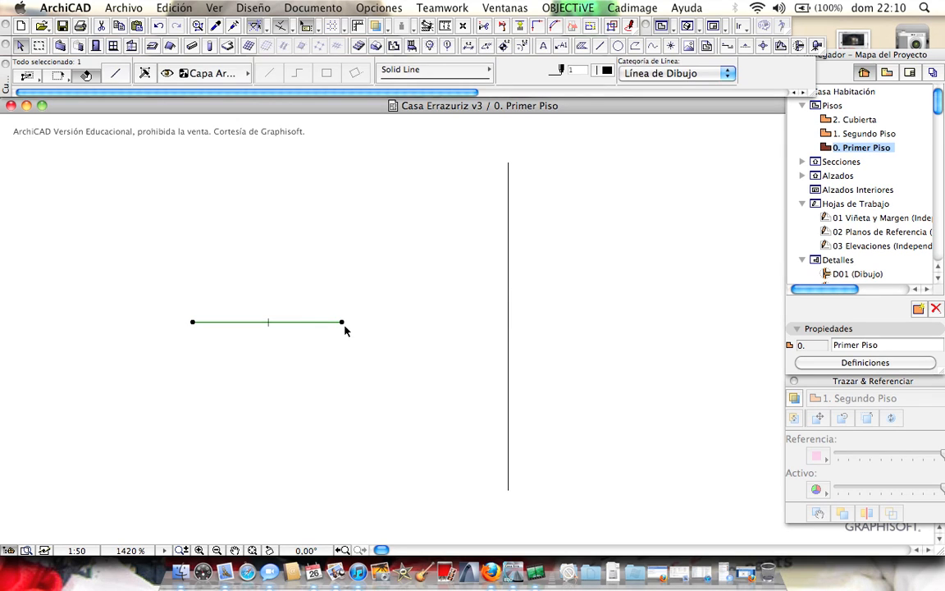
left_click(342, 321)
left_click(508, 321)
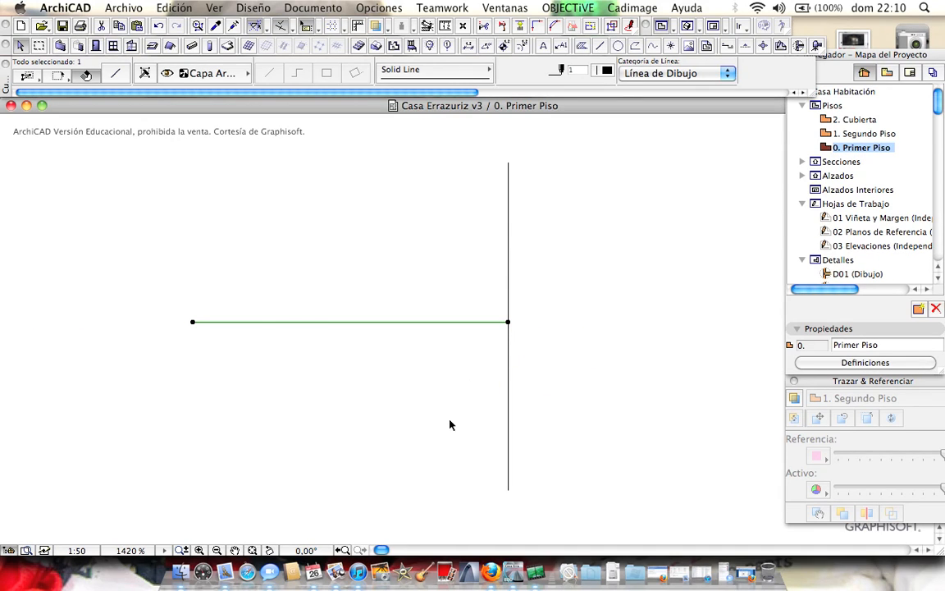
key("super+z")
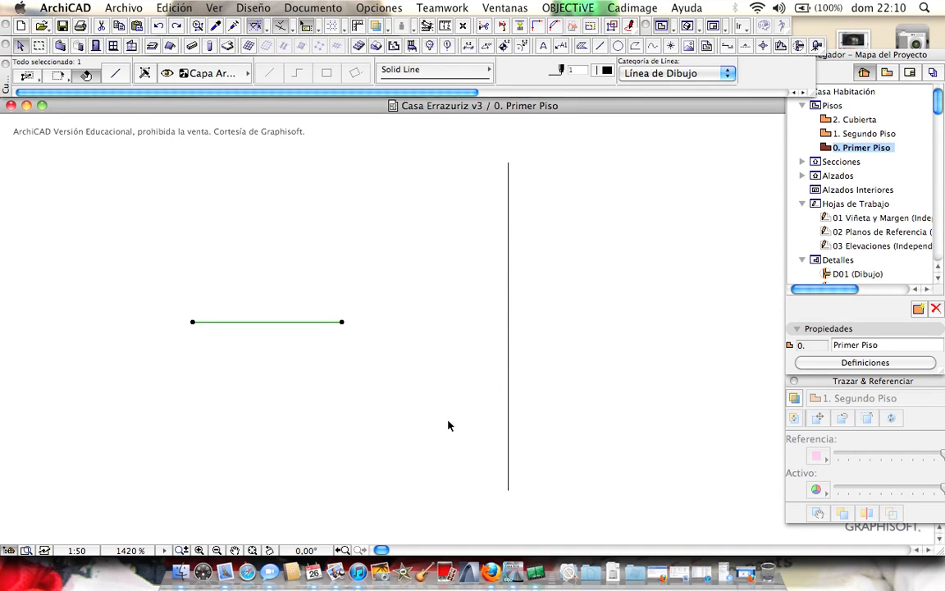
left_click(393, 390)
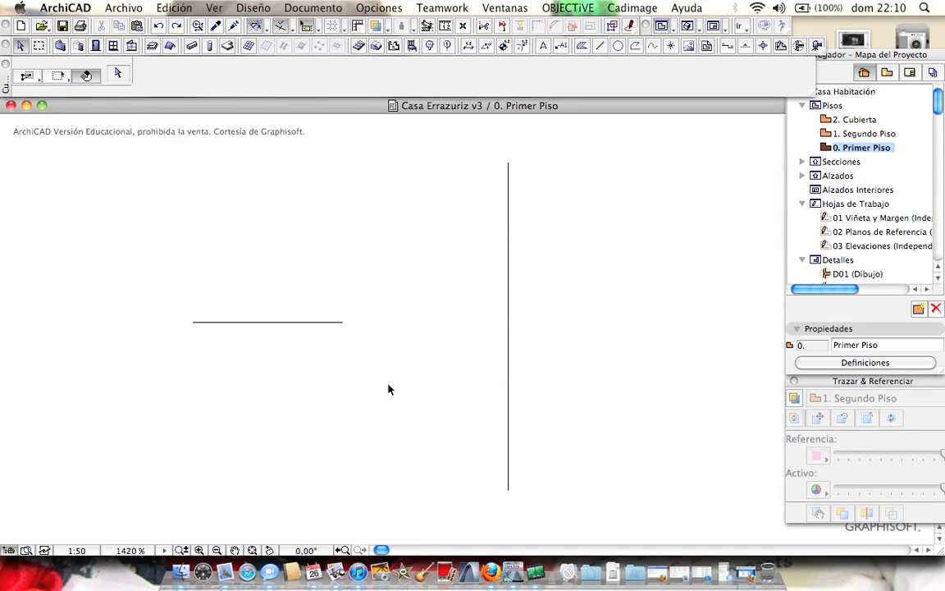
Extend the horizontal line to the vertical line with the Adjust command
left_click_drag(384, 389, 265, 252)
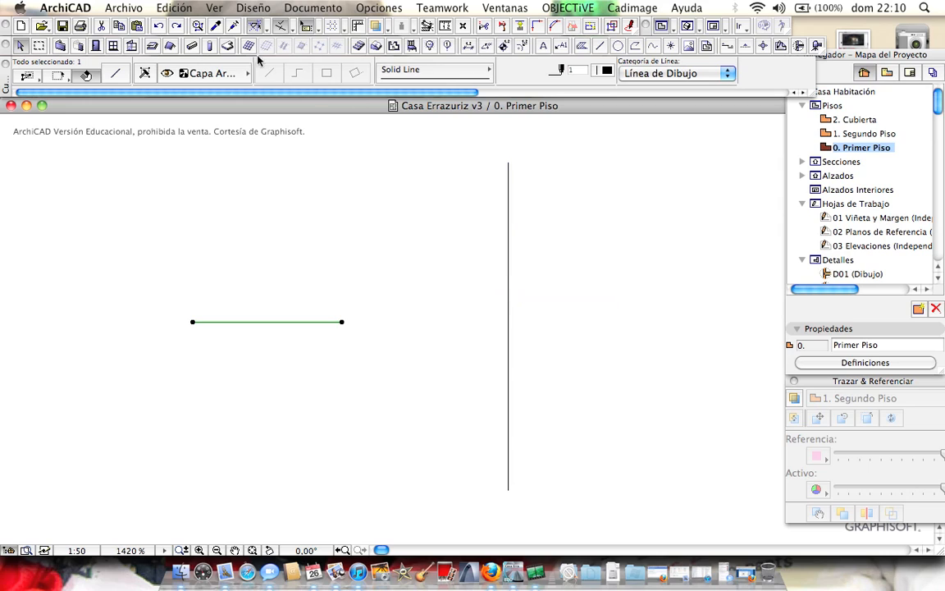
left_click(520, 30)
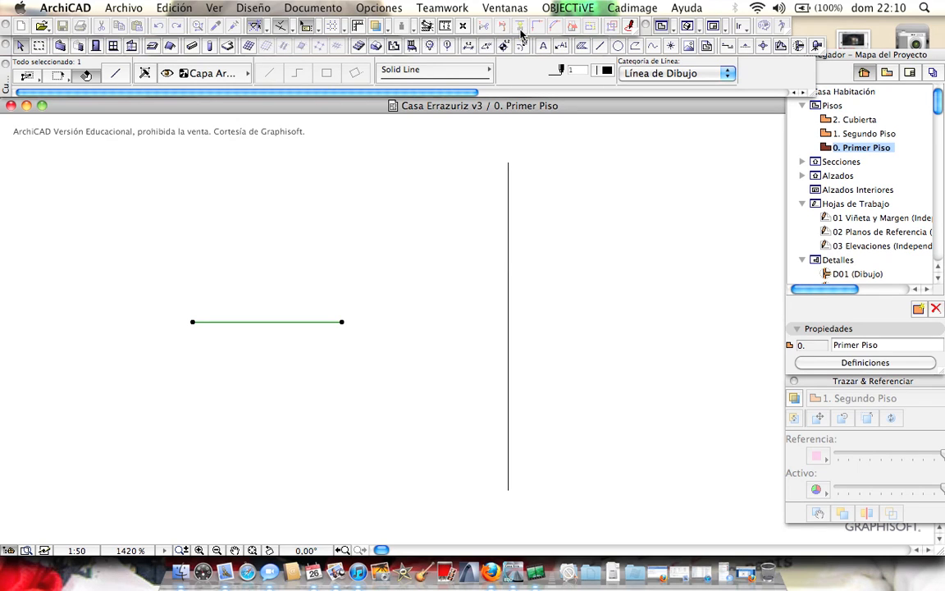
left_click(511, 244)
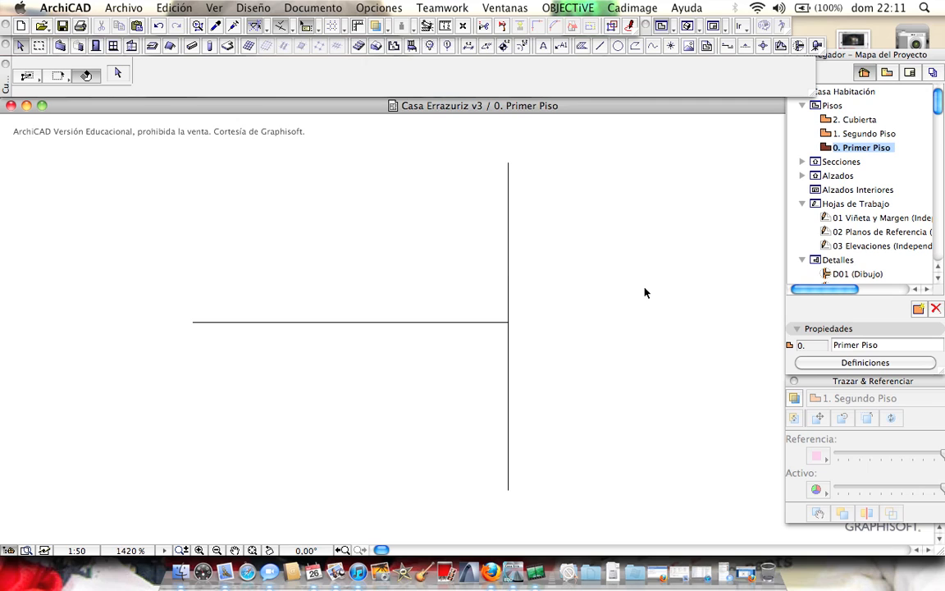
left_click(510, 302)
left_click(462, 290)
left_click_drag(462, 290, 412, 359)
left_click(435, 380)
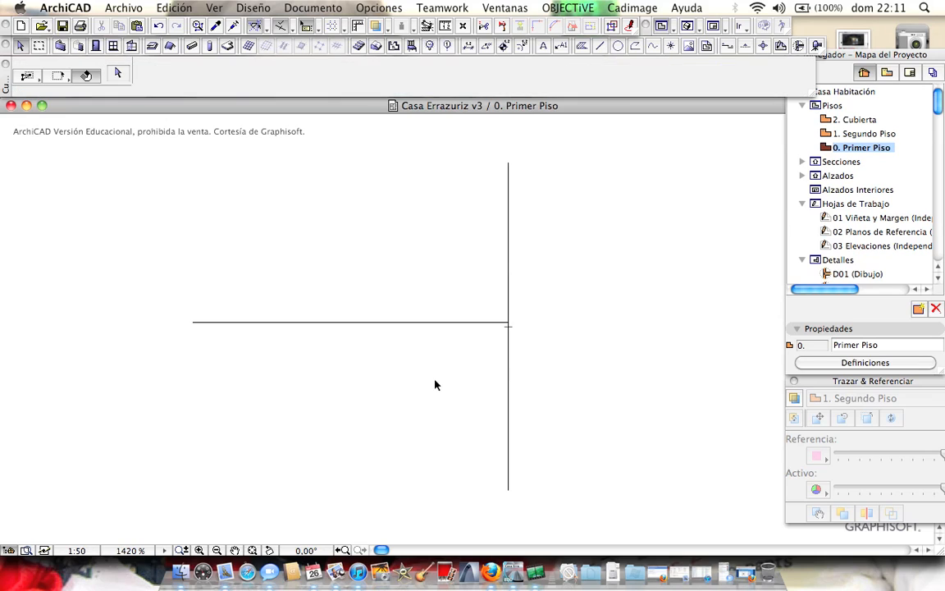
Try adjusting the vertical line to the horizontal line, and undo the trim
left_click(508, 252)
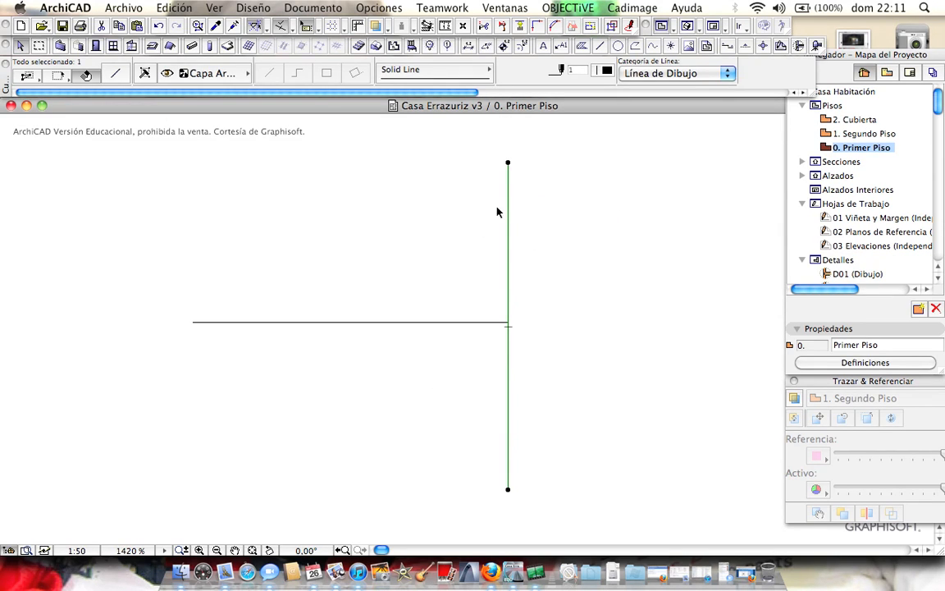
left_click(522, 23)
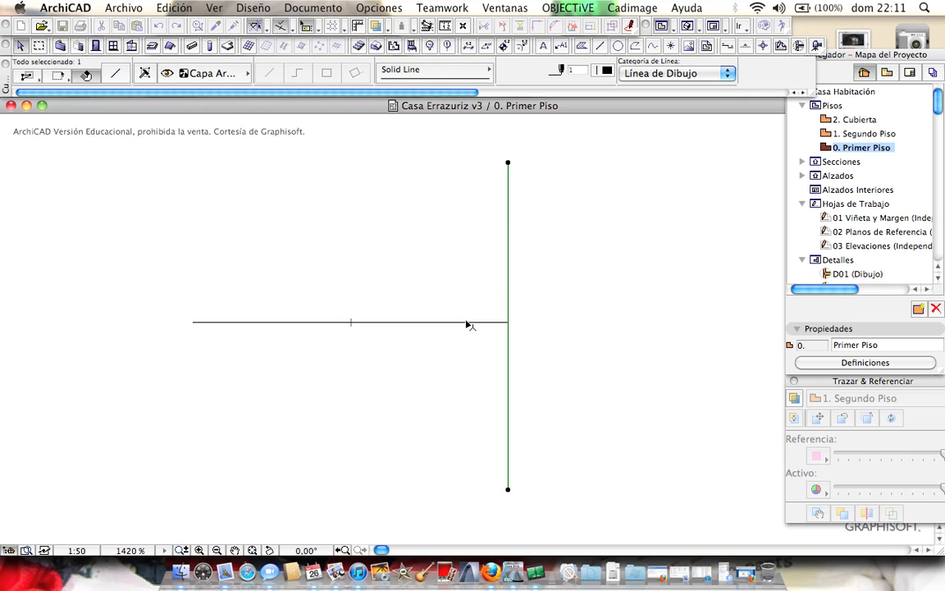
left_click(468, 324)
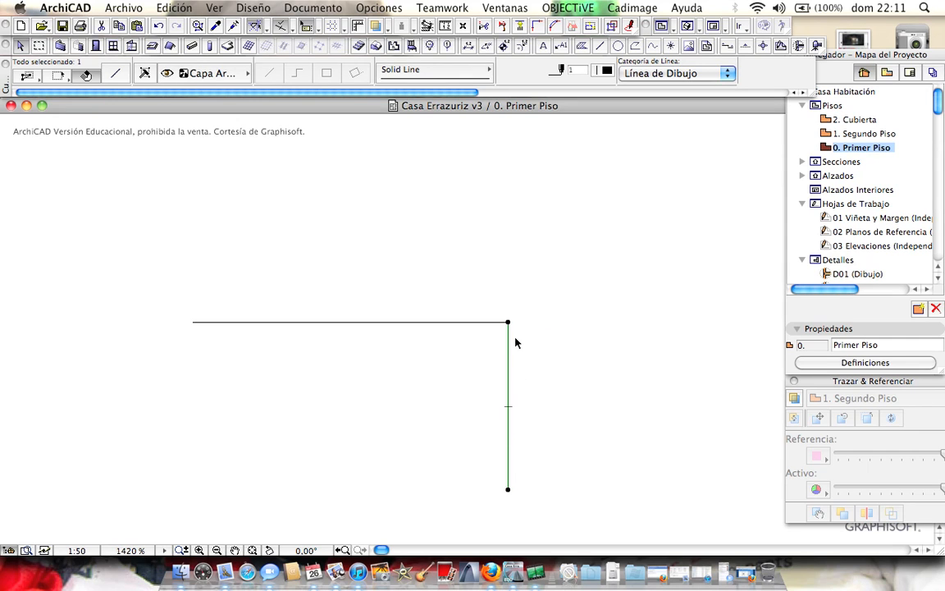
key("super+z")
left_click(544, 282)
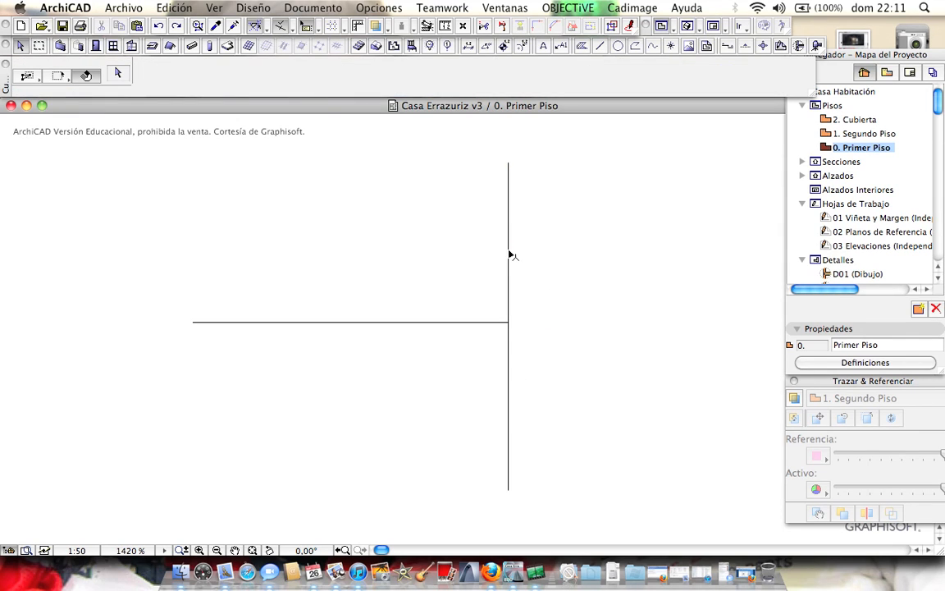
Shorten the vertical line by stretching its upper endpoint down to just above the horizontal line
left_click(509, 256)
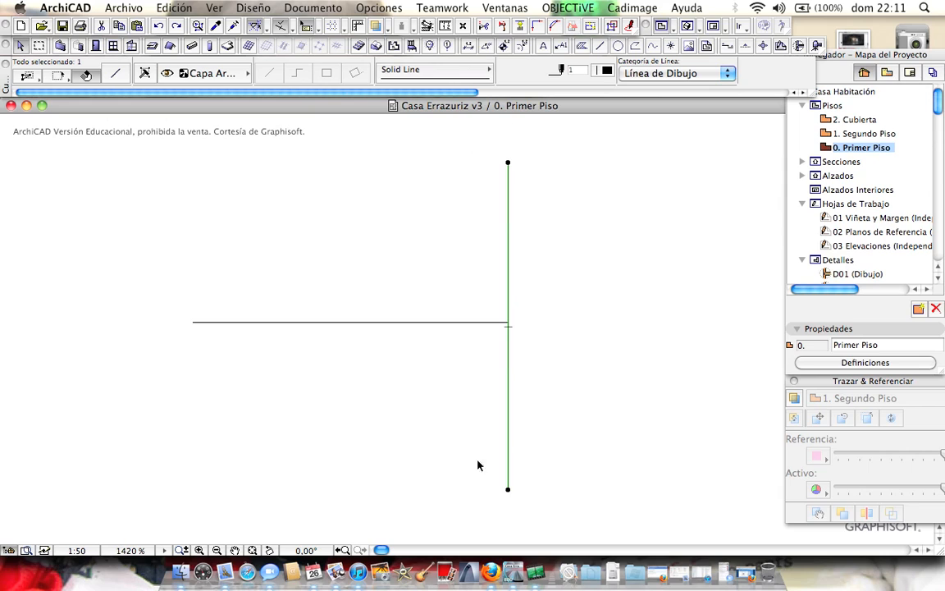
left_click(508, 163)
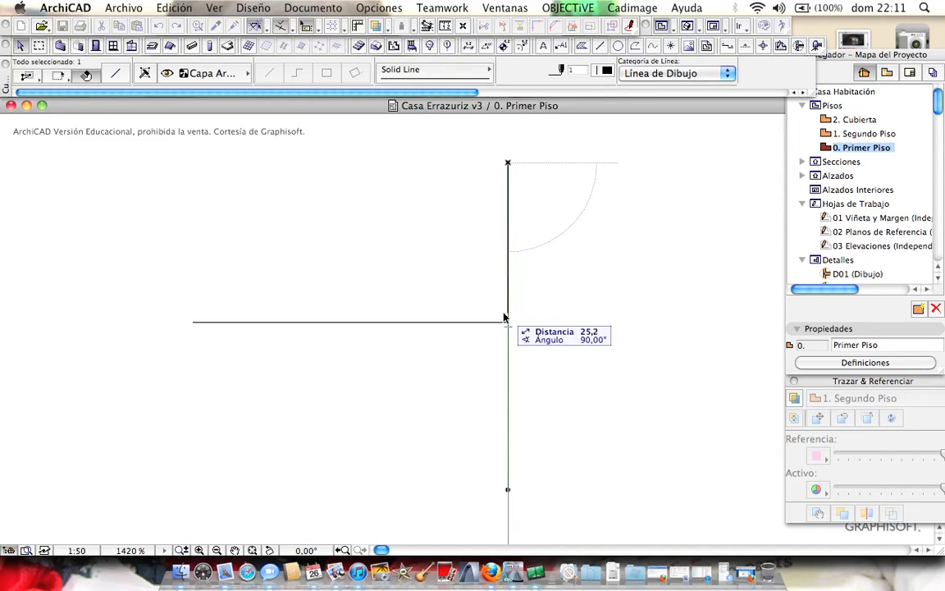
key("Escape")
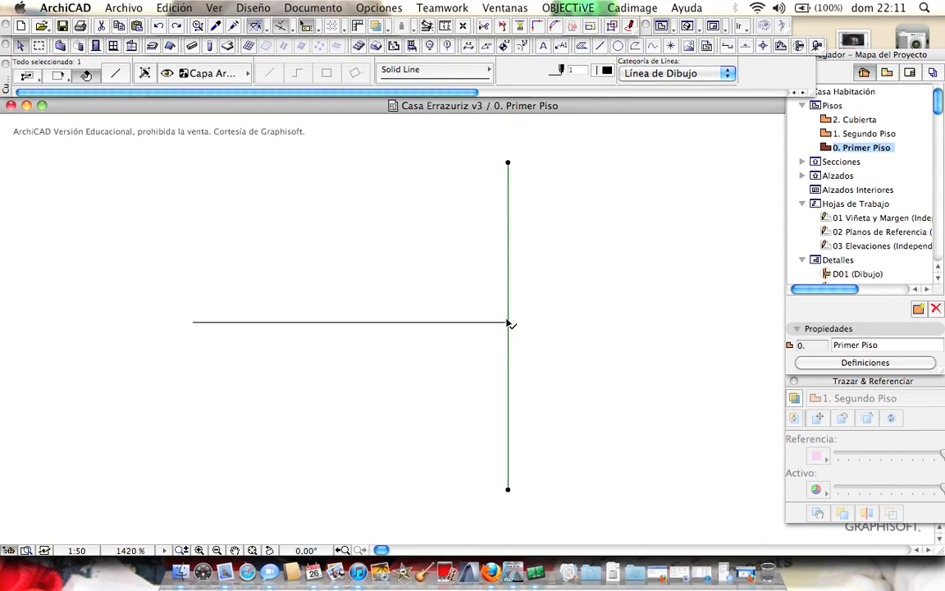
key("super+d")
left_click(508, 490)
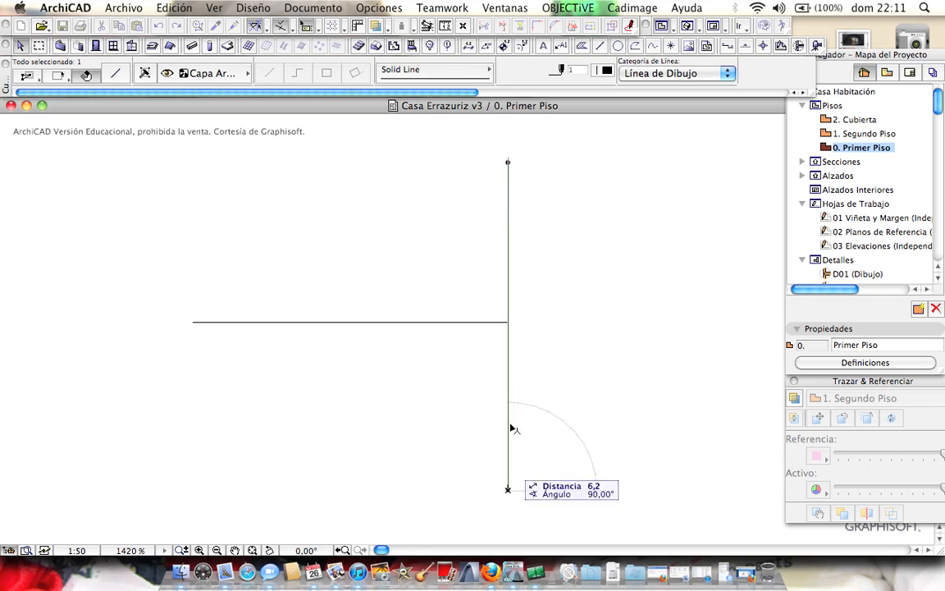
left_click(508, 324)
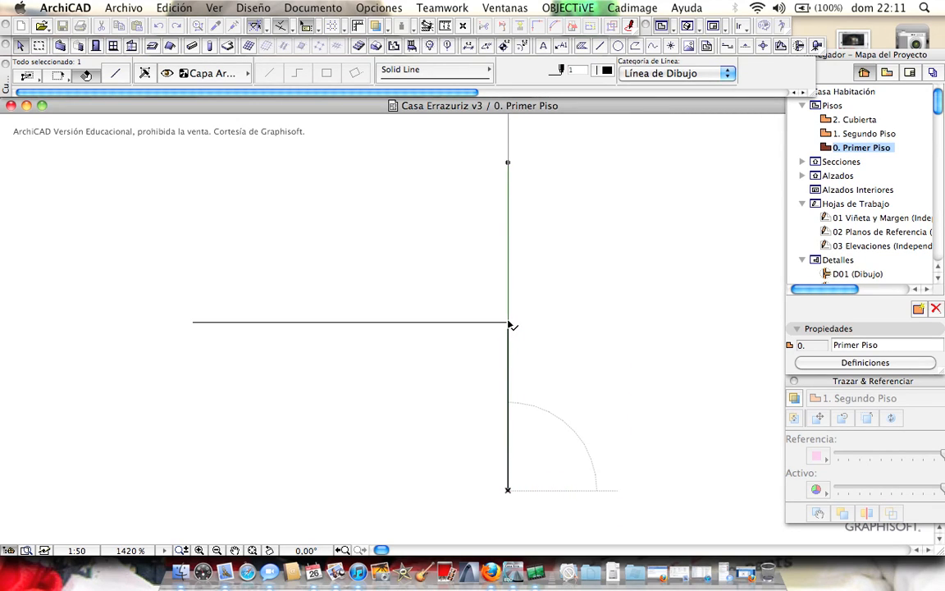
left_click(508, 164)
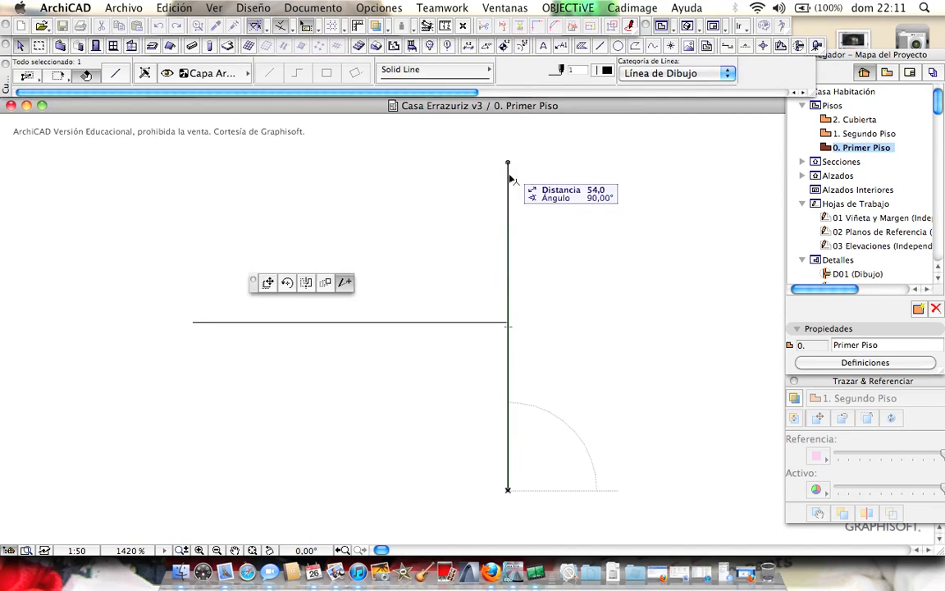
left_click(508, 286)
key("Escape")
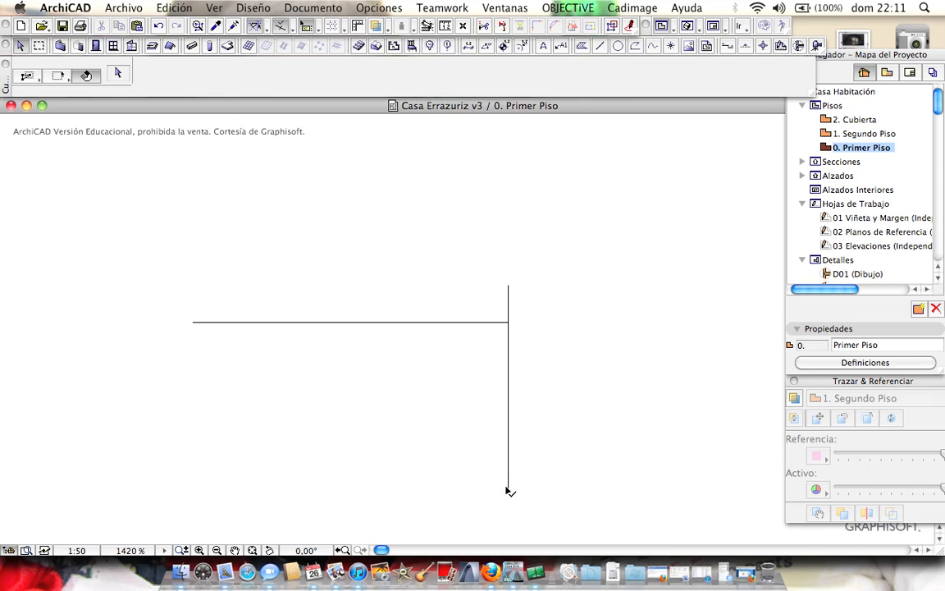
Try trimming the shortened vertical line's overhang at the horizontal line with Adjust, and undo it
left_click(508, 382)
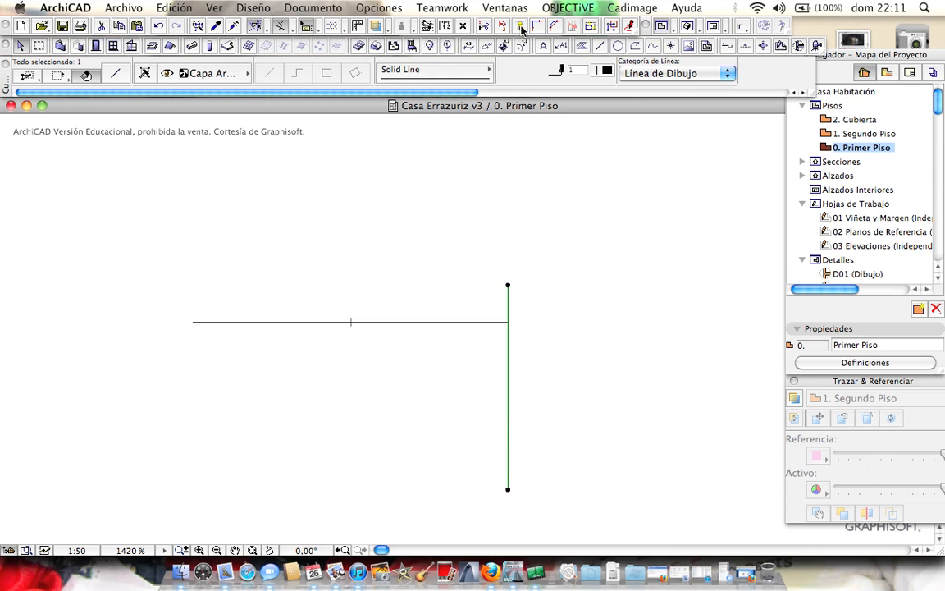
left_click(601, 482)
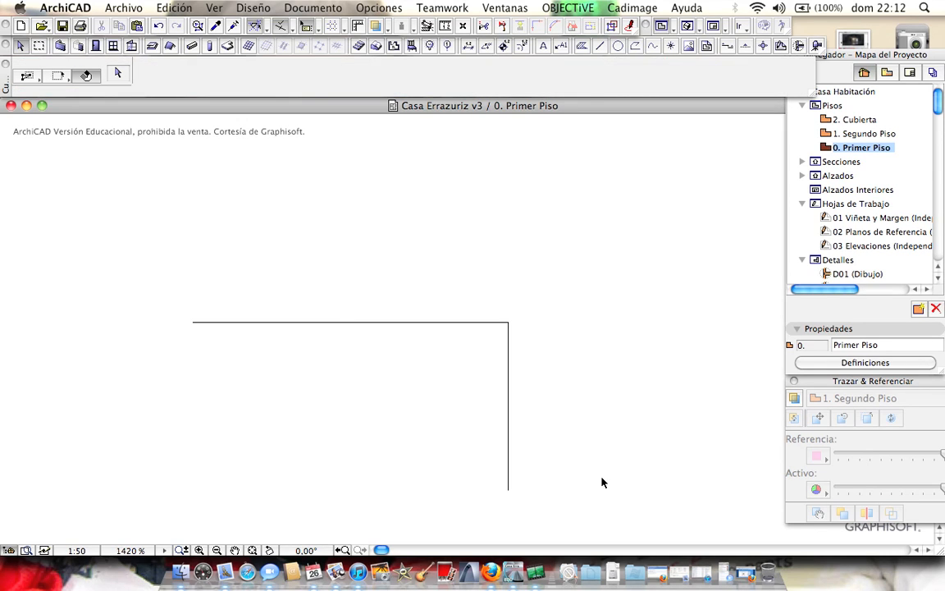
key("super+z")
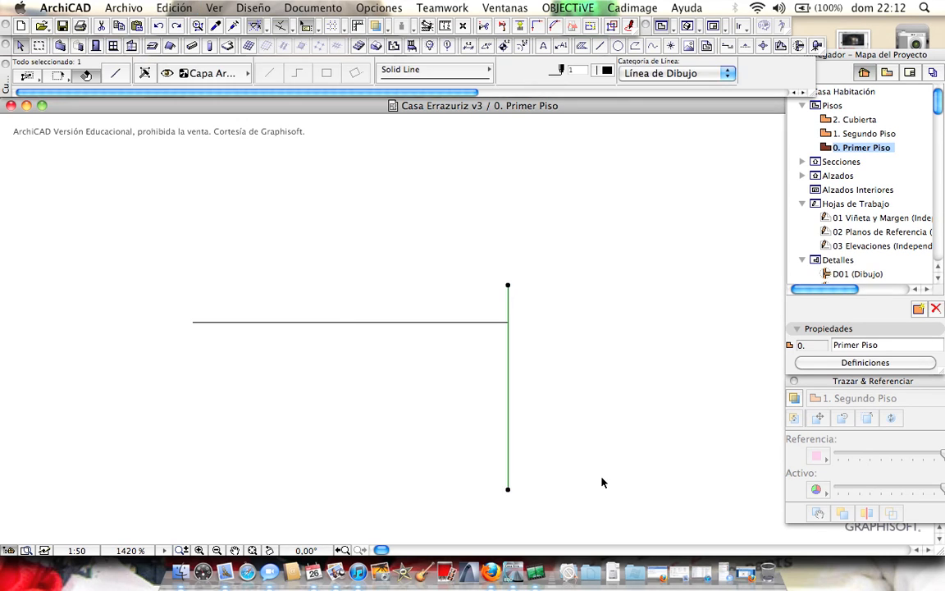
left_click(586, 320)
Select both lines and join them into a clean corner with the Intersect command
key("super+a")
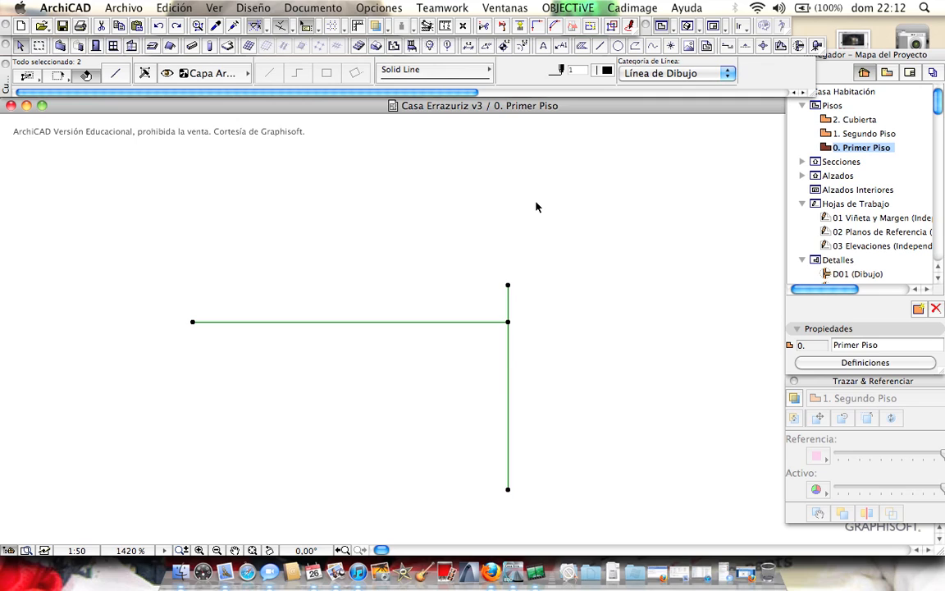
left_click(539, 31)
left_click(681, 456)
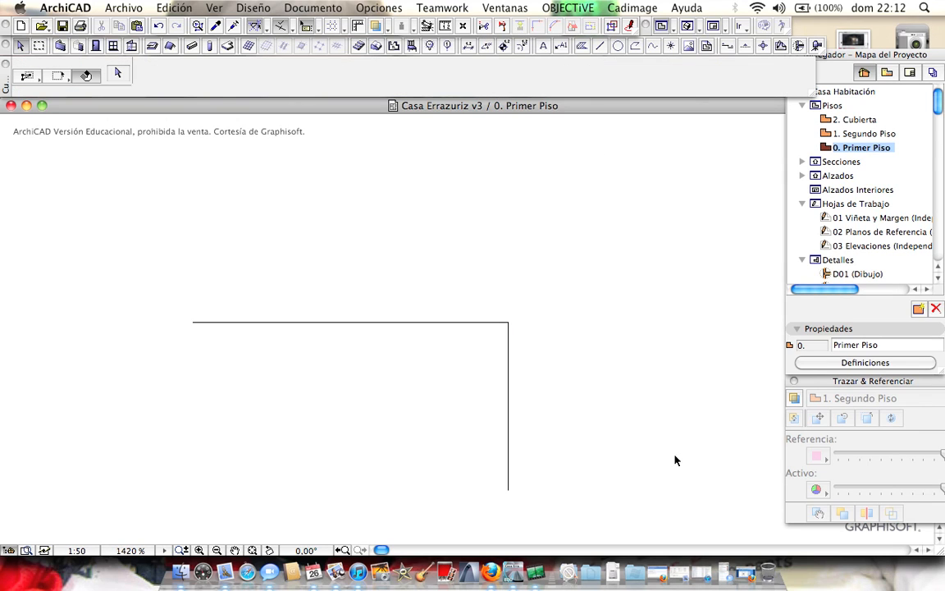
Draw two separate slanted walls, one above the line corner and one to its right
middle_click_drag(607, 410, 506, 397)
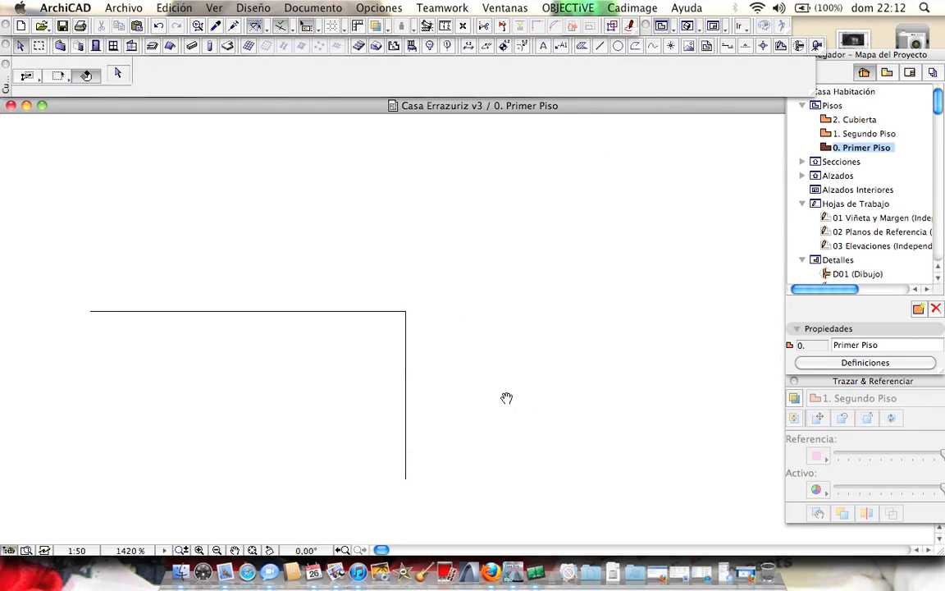
left_click(59, 45)
left_click(279, 278)
left_click(402, 206)
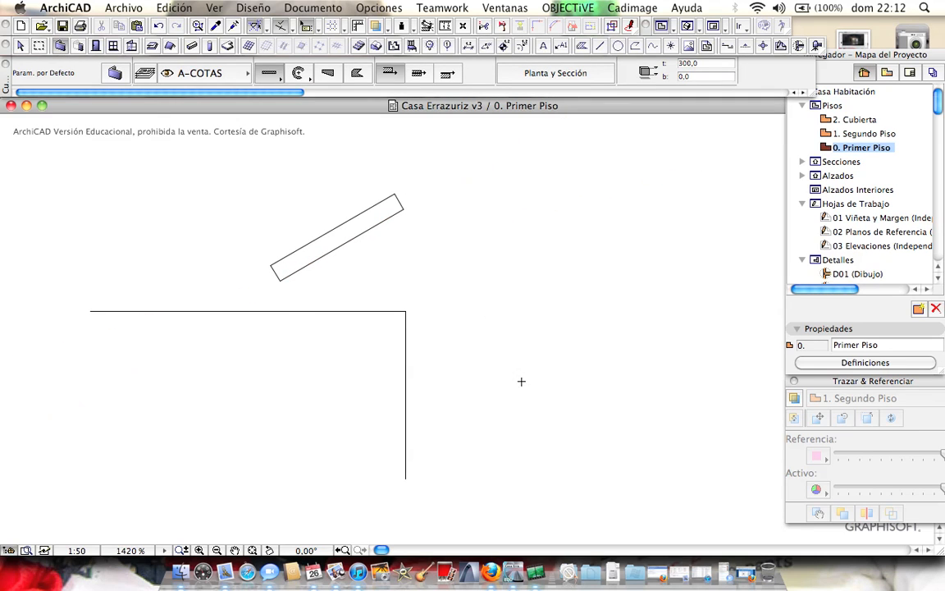
left_click(523, 389)
left_click(482, 248)
Select both slanted walls, join them at a corner with Intersect, and clear the selection
left_click(394, 212, "shift")
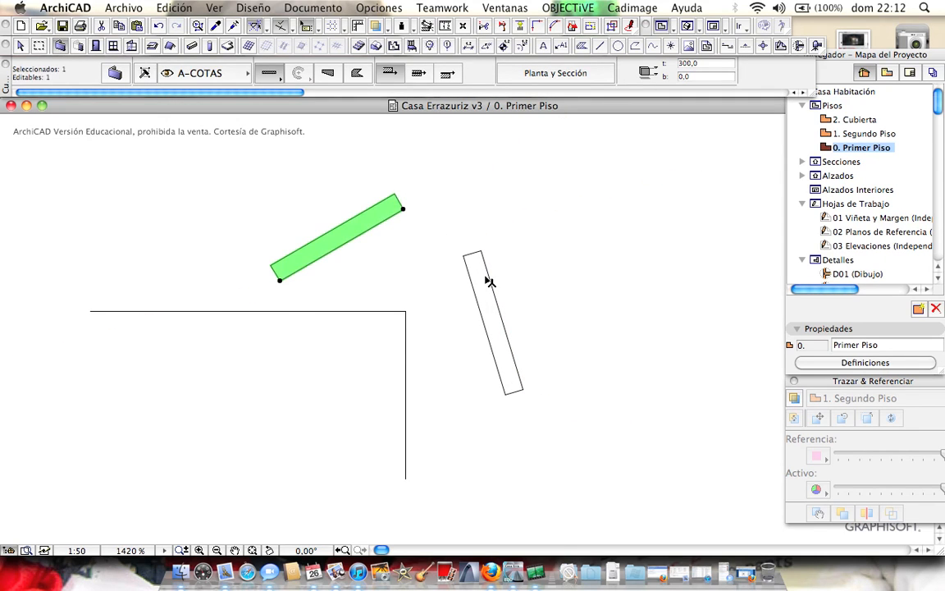
left_click(490, 277, "shift")
left_click(539, 27)
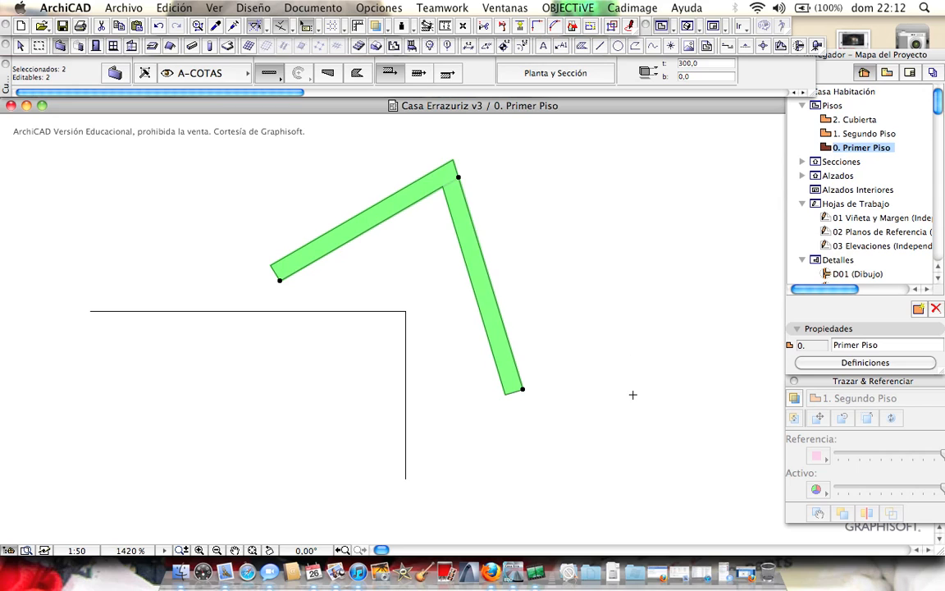
key("Escape")
middle_click_drag(373, 332, 477, 316)
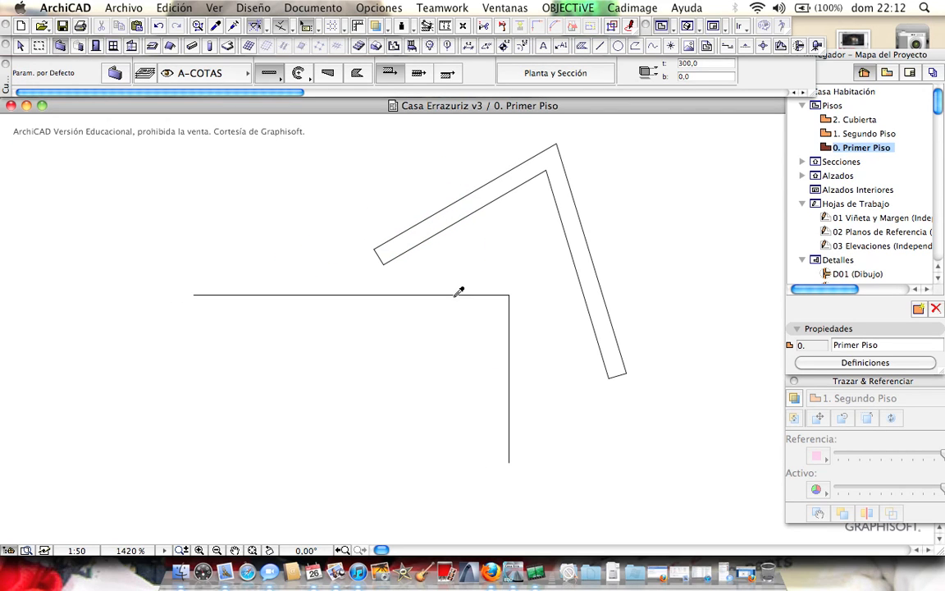
Draw two separate slanted lines above the horizontal line, using the settings picked up from it
left_click(454, 295, "alt")
middle_click_drag(319, 269, 322, 337)
left_click(323, 337)
left_click(400, 207)
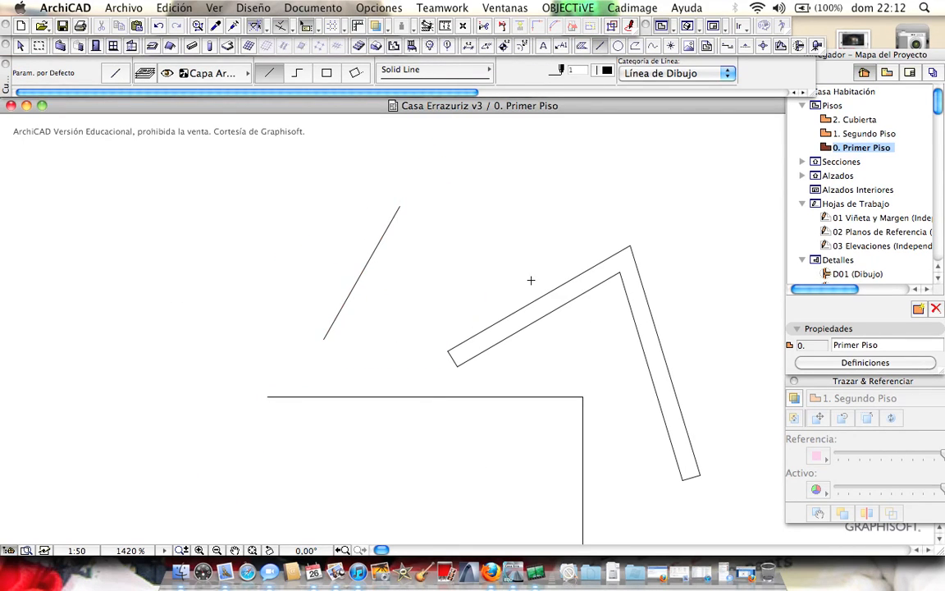
left_click(530, 280)
left_click(479, 215)
Select both slanted lines, join them into a corner with Intersect, and clear the selection
left_click_drag(539, 180, 349, 246, "shift")
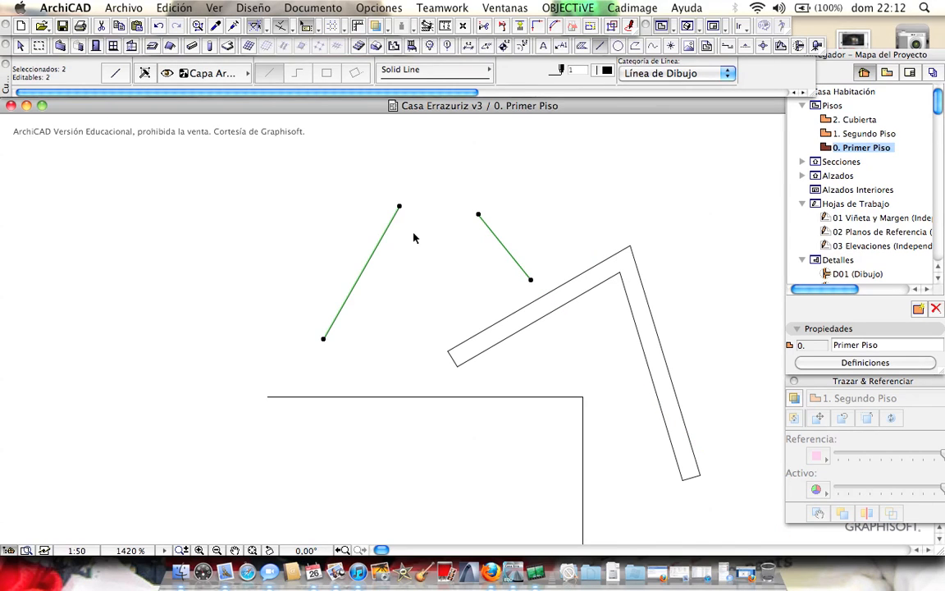
left_click(485, 27)
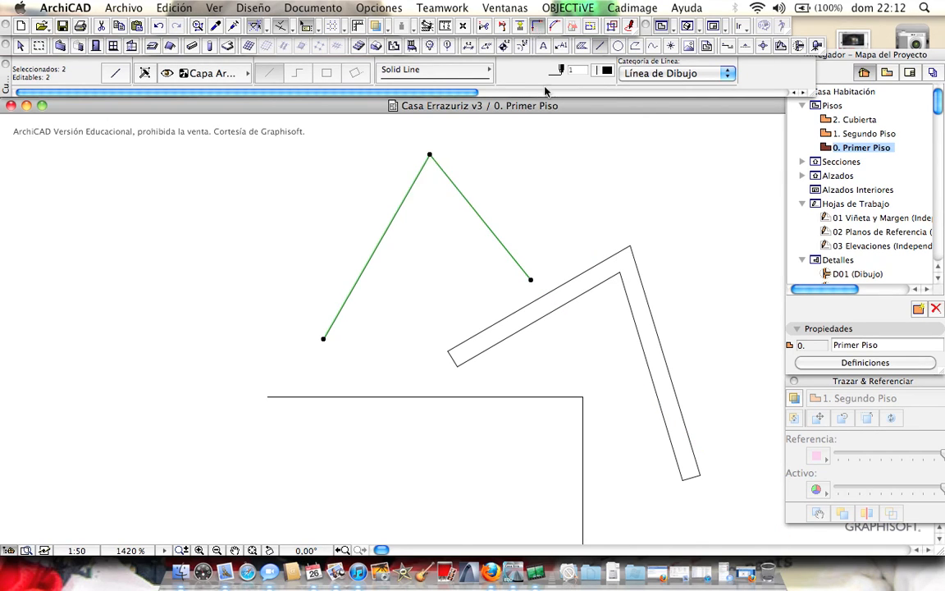
scroll(534, 234, "down", 1)
middle_click_drag(534, 234, 447, 210)
key("w")
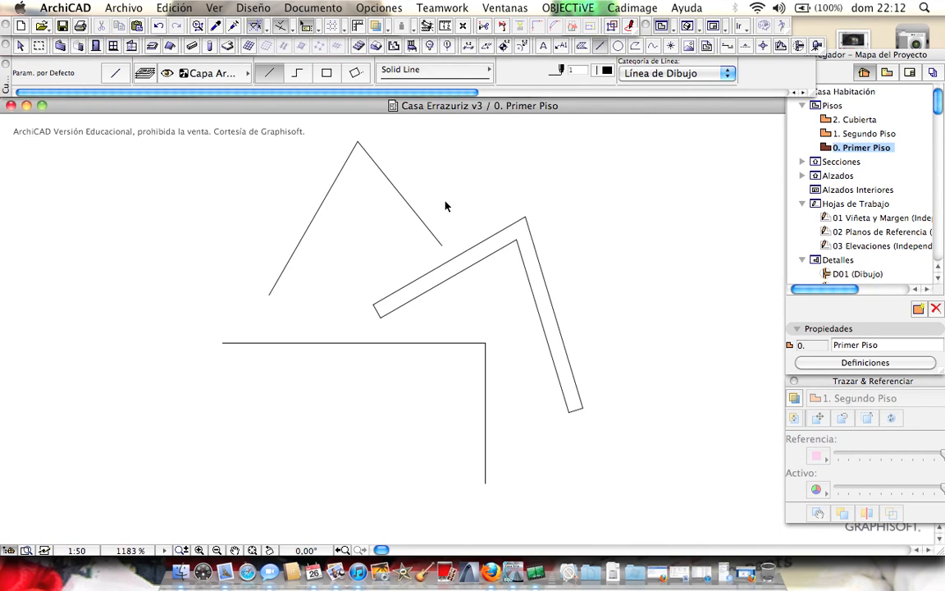
Delete the two joined slanted lines and the two joined walls, keeping the horizontal and vertical lines
left_click_drag(288, 167, 569, 263)
key("Delete")
key("Delete")
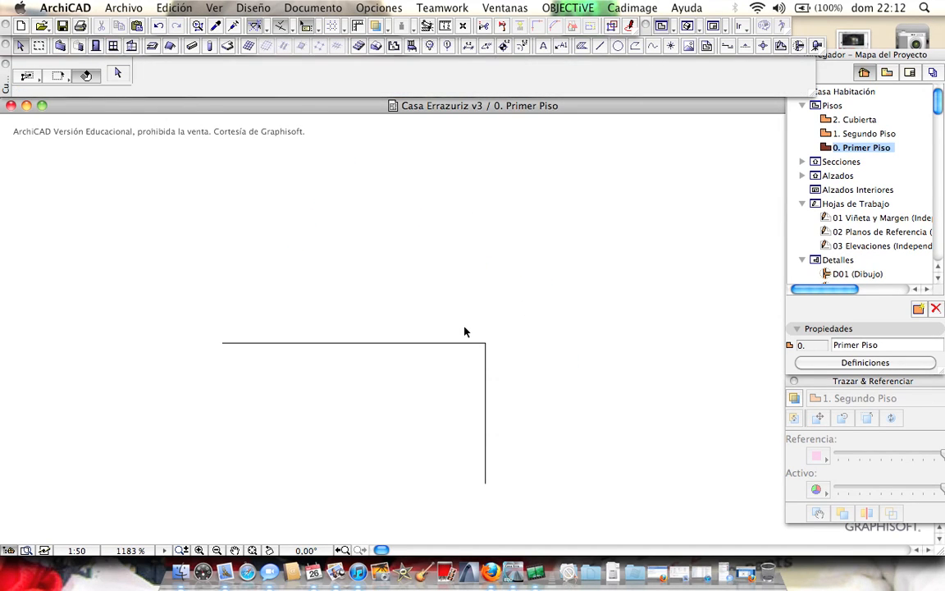
Move the vertical line left and up so that it crosses the horizontal line
scroll(507, 291, "down", 2)
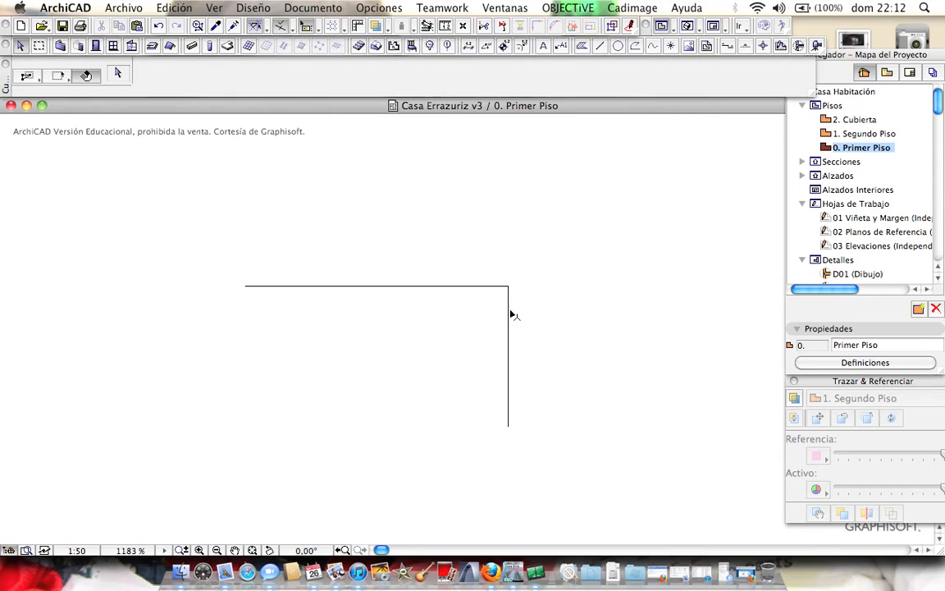
left_click_drag(508, 310, 345, 243)
left_click(401, 343)
scroll(330, 275, "up", 4)
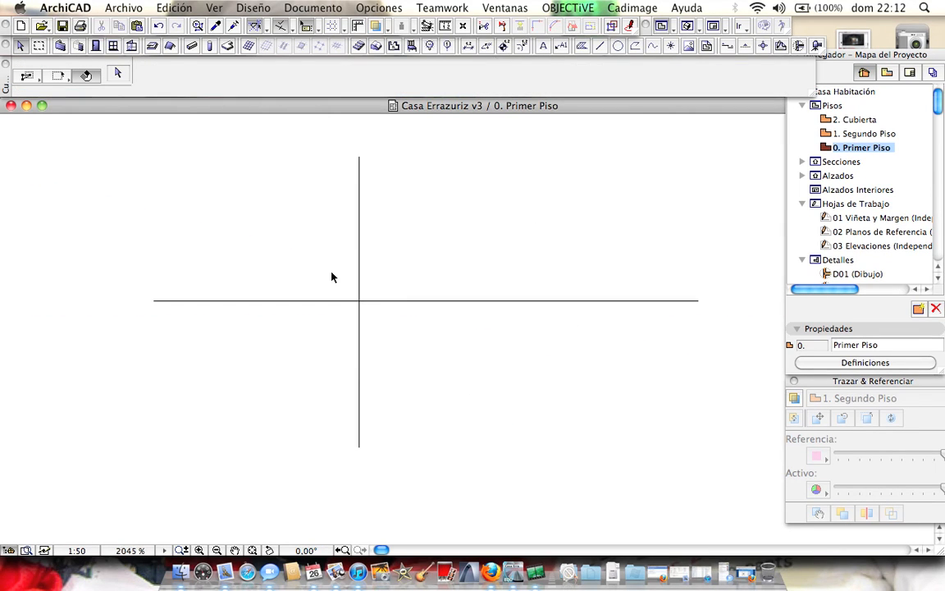
Copy the vertical line to the right so that the copy crosses the horizontal line near its right end
middle_click_drag(377, 305, 327, 325)
left_click(309, 270)
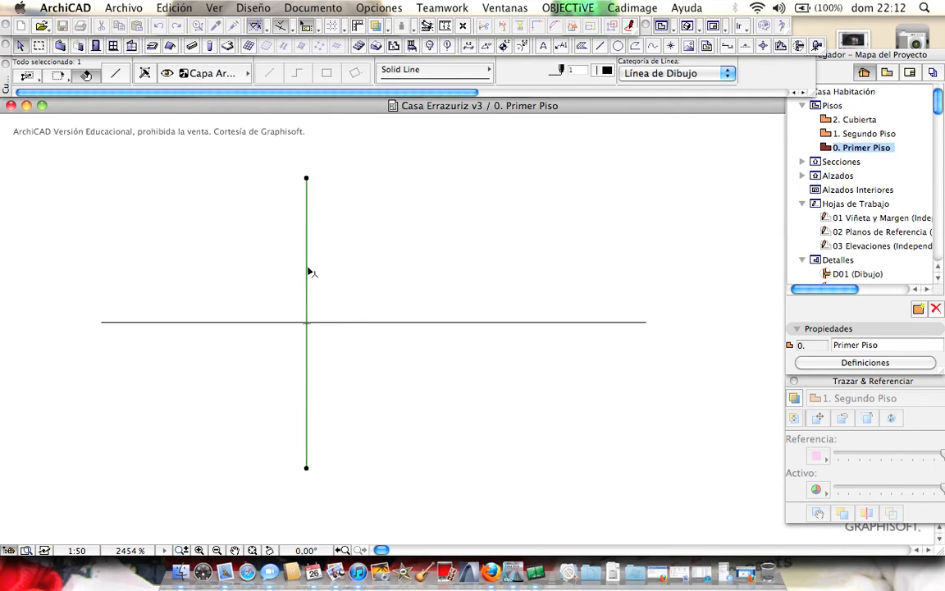
left_click_drag(309, 270, 563, 277)
left_click(481, 359)
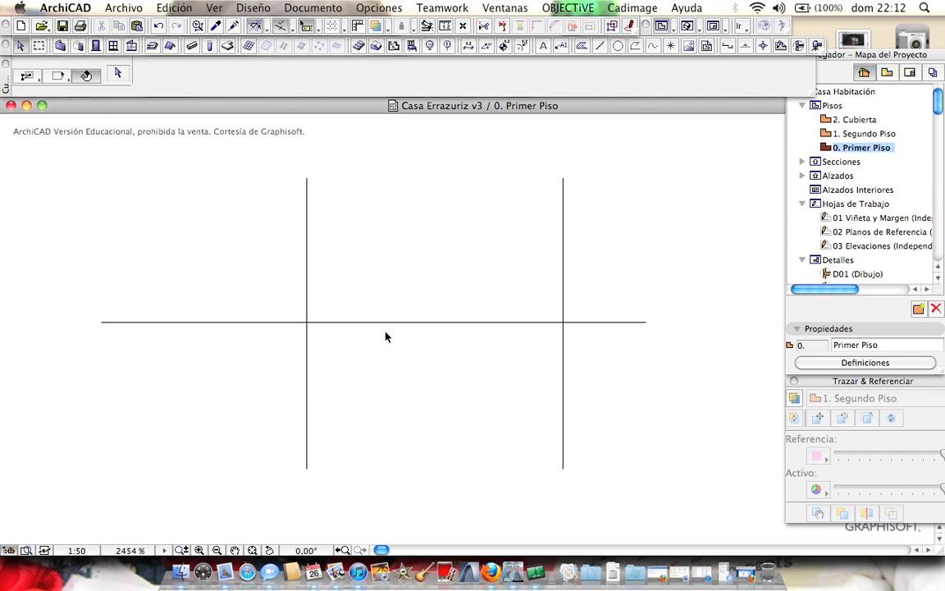
Try trimming away the horizontal line's segment between the two vertical lines, and undo it
left_click(459, 323)
left_click(468, 376)
left_click(328, 323, "super")
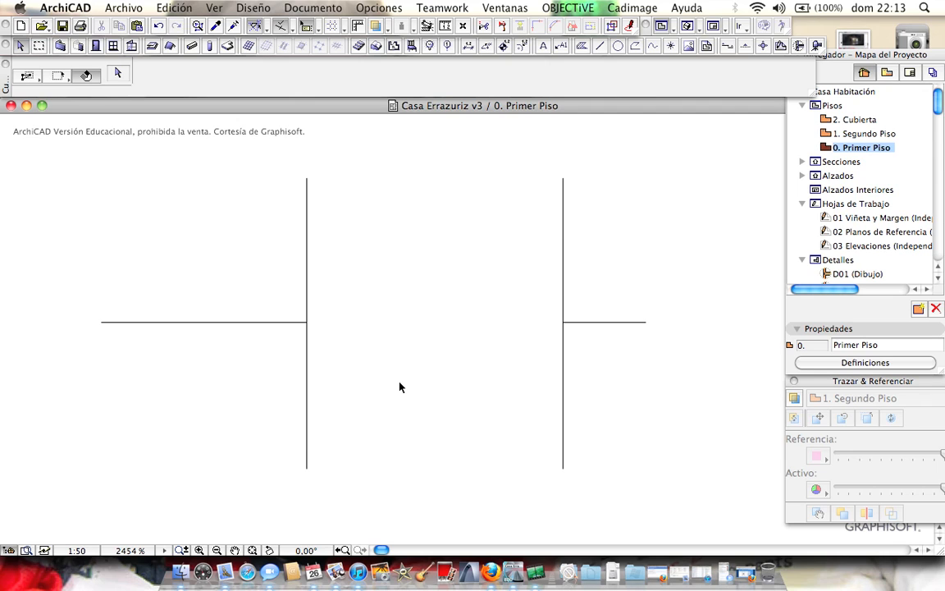
key("super+z")
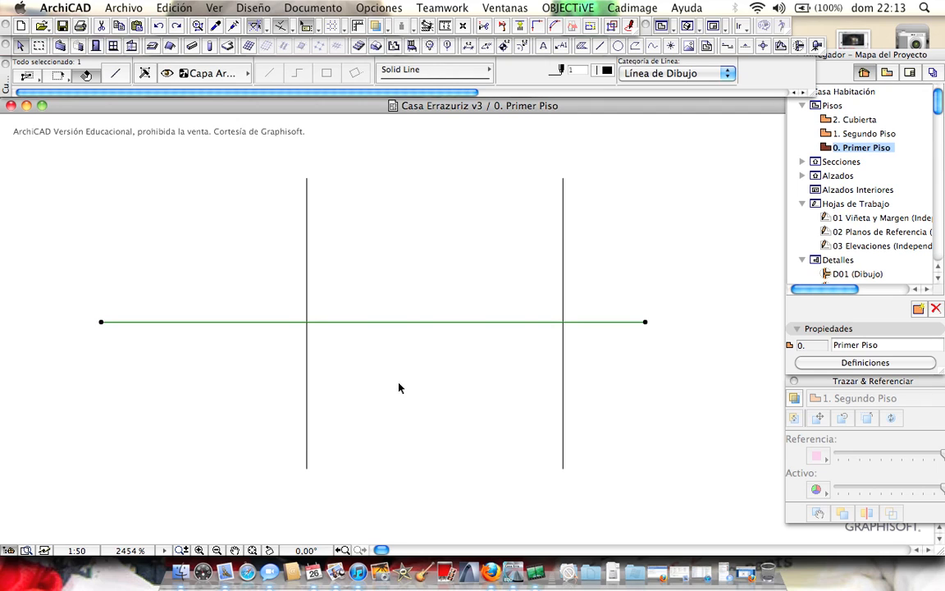
key("Escape")
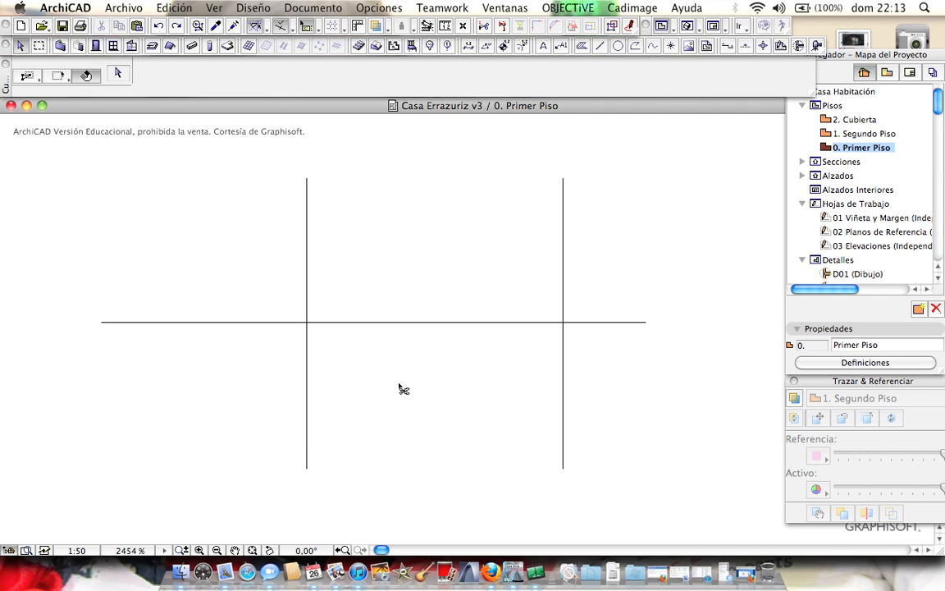
Try trimming the horizontal line's middle and right segments and the left vertical's upper part, and undo all trims
left_click(369, 323)
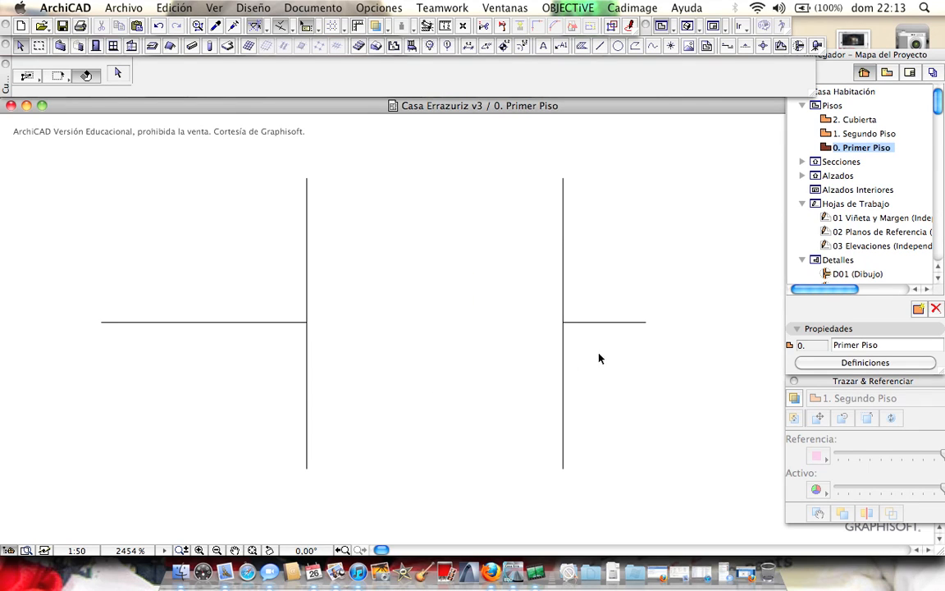
left_click(574, 324)
left_click(310, 276)
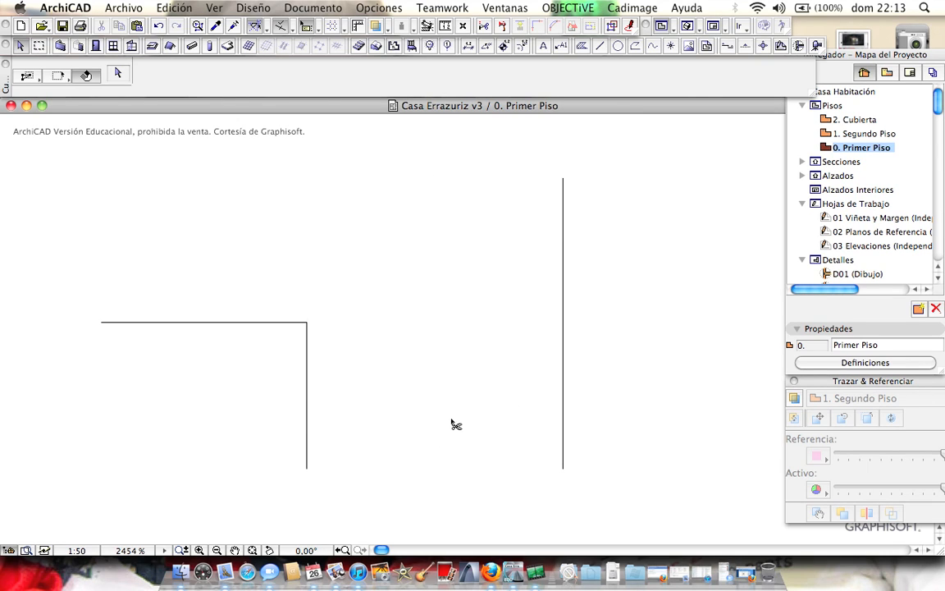
key("super+z")
key("super+z")
key("super+z")
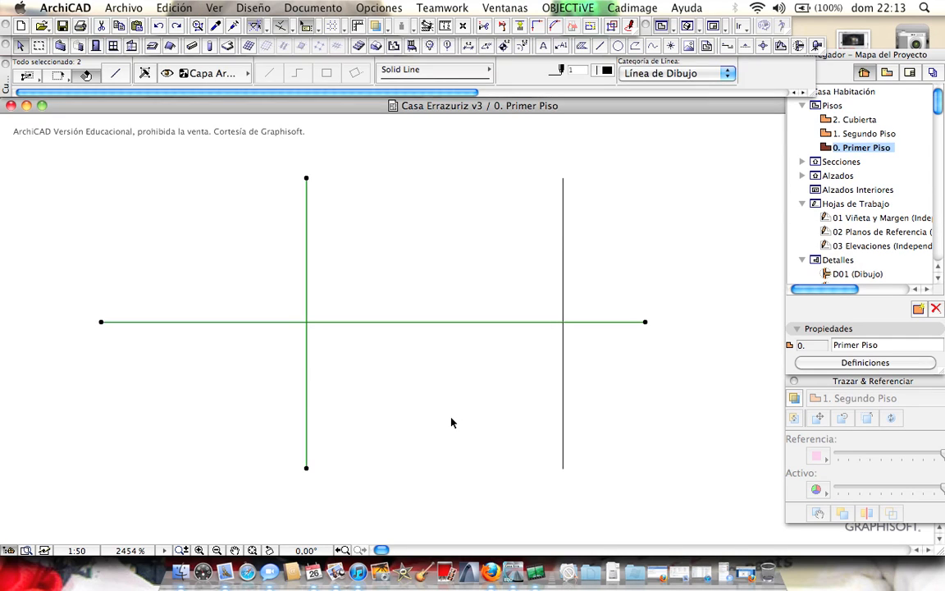
Try splitting the horizontal line at the left vertical line, undo the split, and clear the selection
left_click(433, 370)
left_click_drag(481, 376, 411, 254)
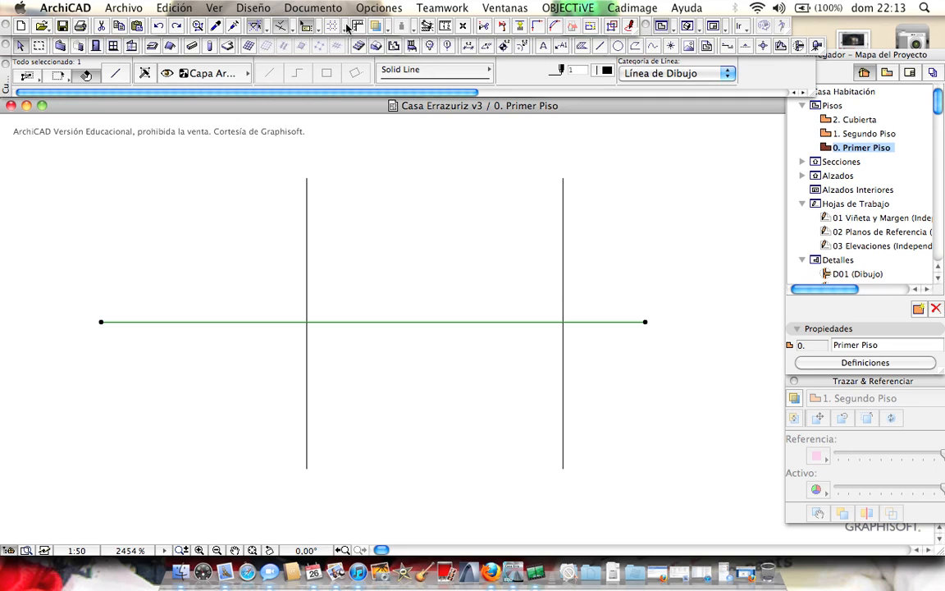
left_click(502, 32)
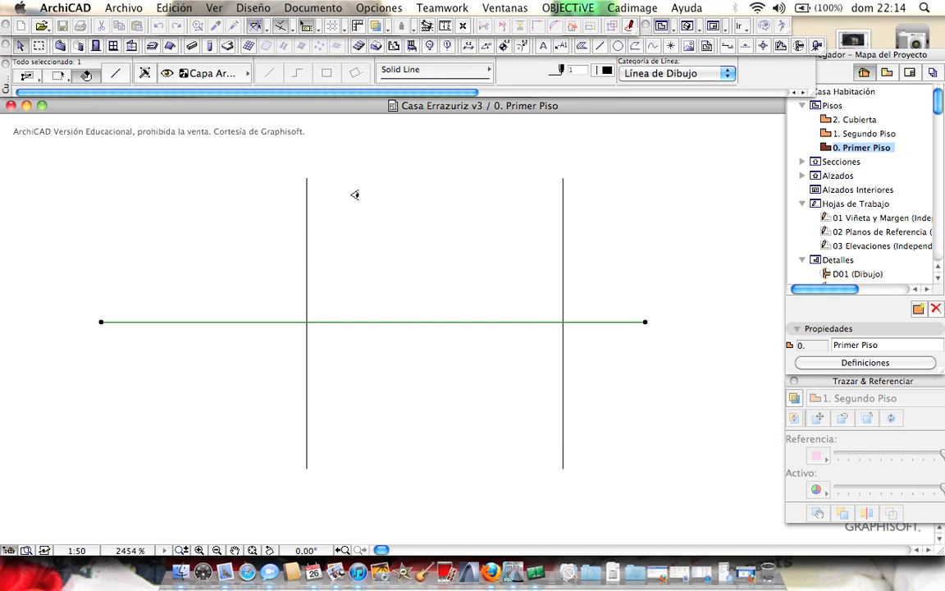
left_click(459, 233)
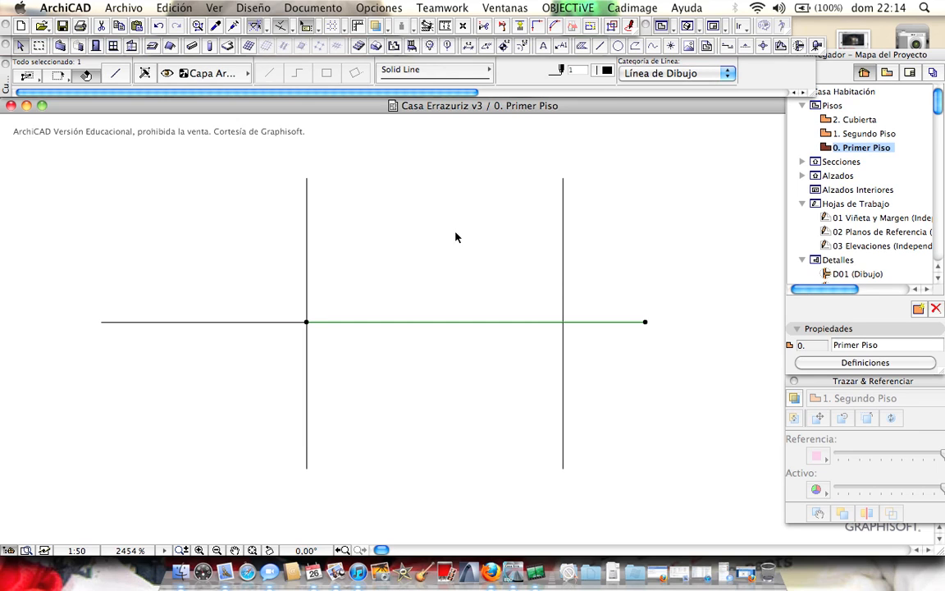
key("super+z")
left_click(344, 280)
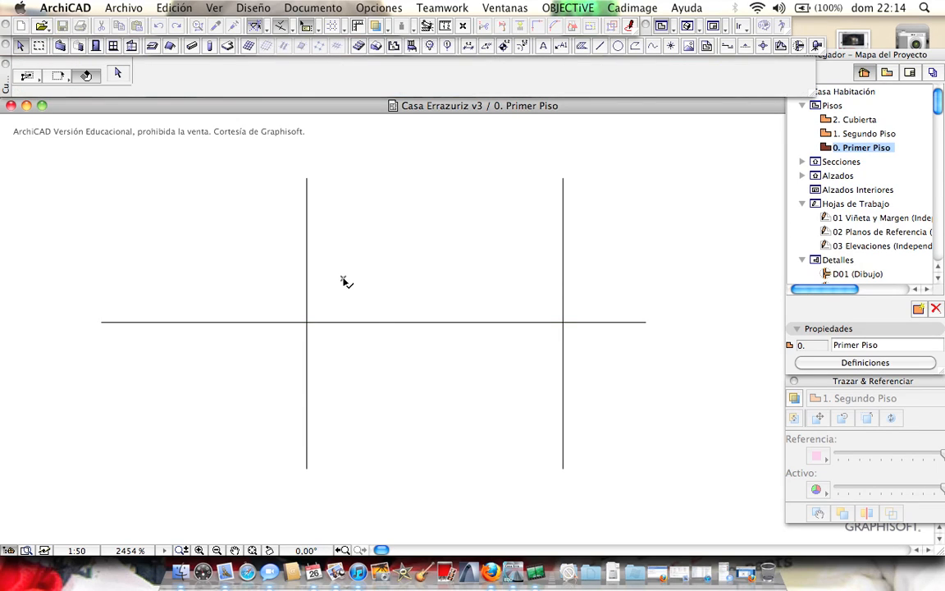
Split the horizontal line at the left vertical line, choose the left side to stay selected, and clear the selection
left_click(382, 322)
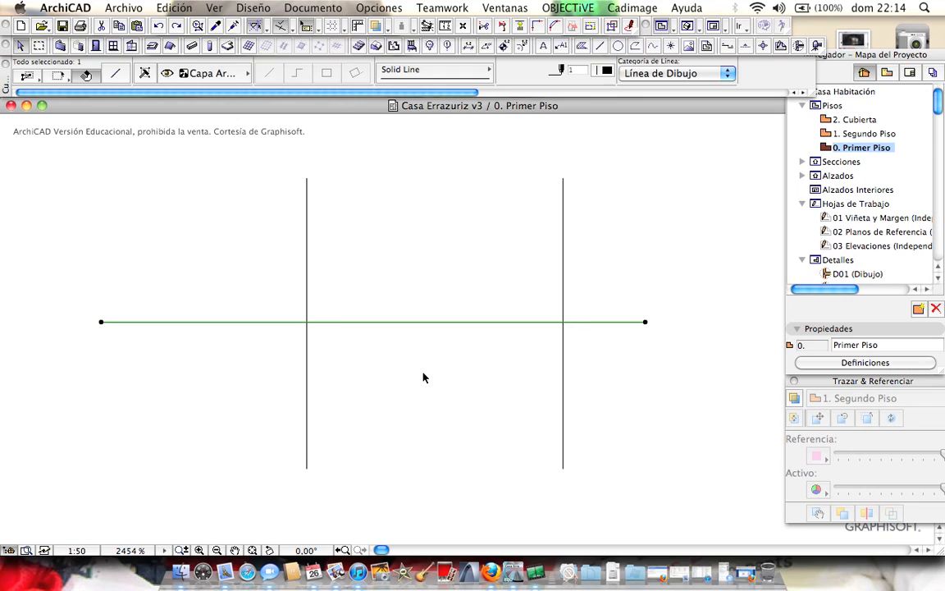
left_click(503, 29)
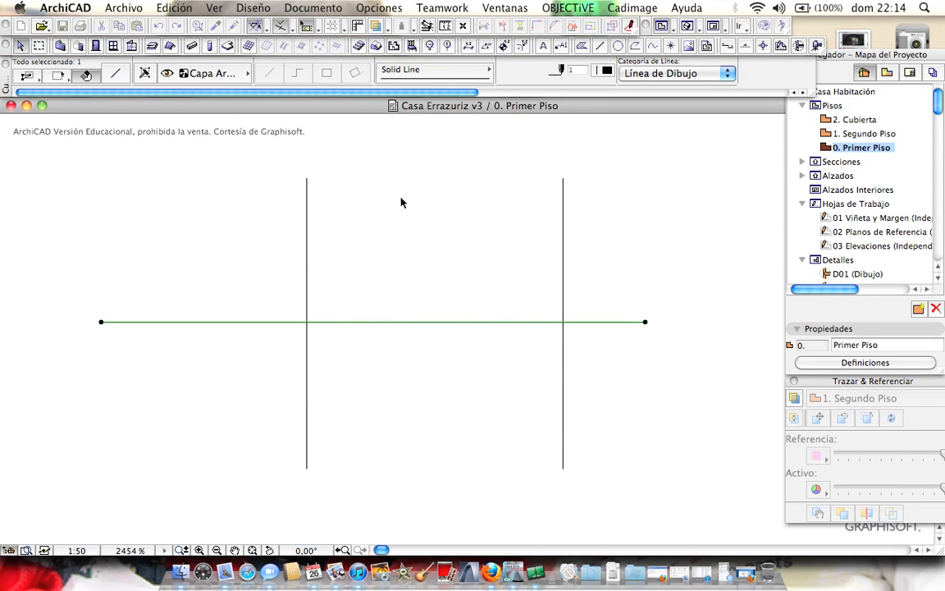
left_click(307, 260)
left_click(240, 262)
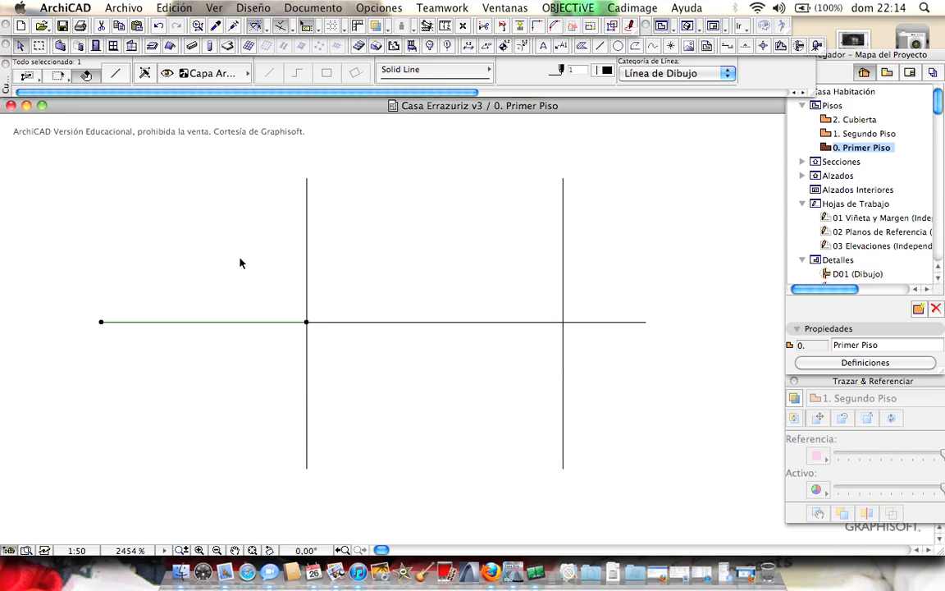
left_click(427, 258)
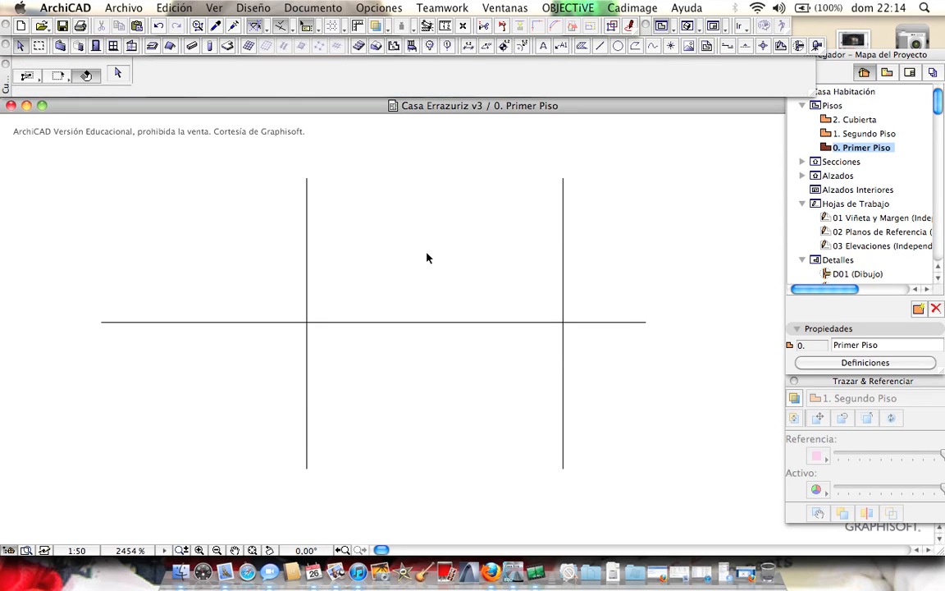
Split the remaining horizontal piece at the right vertical line and delete the segment between the two verticals
left_click(463, 322)
left_click(504, 47)
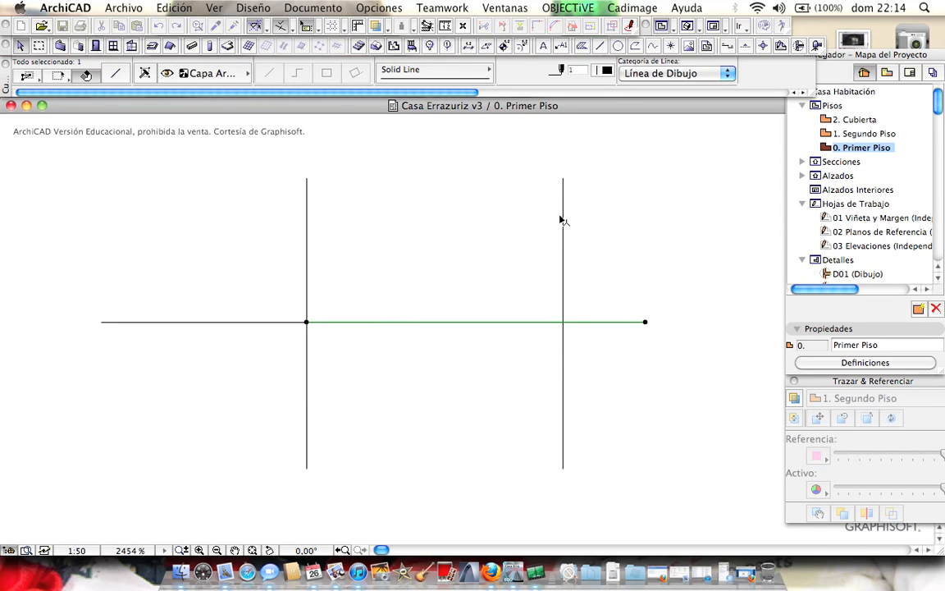
left_click(473, 229)
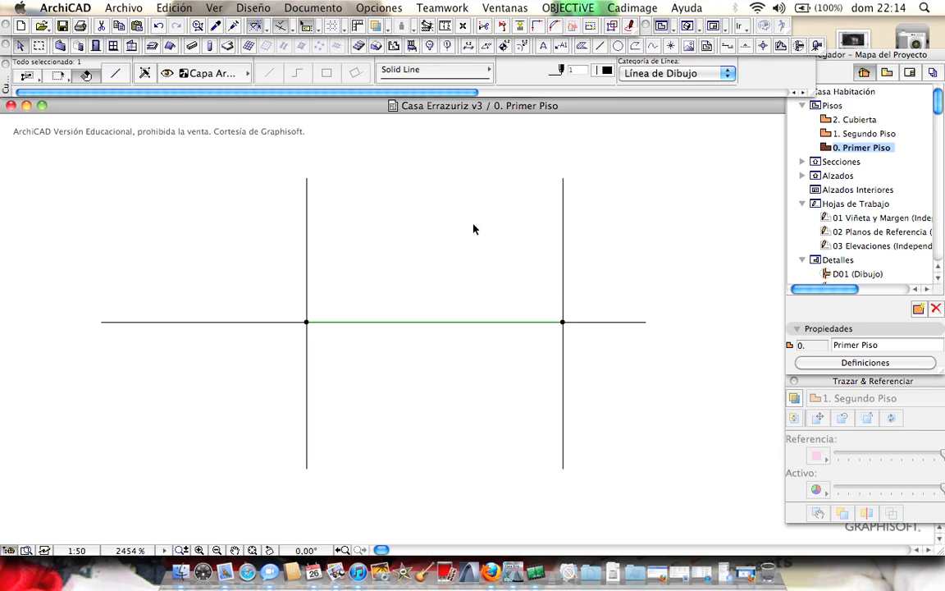
key("Delete")
Undo the segment's deletion and both splits of the horizontal line, and clear the selection
key("super+z")
key("super+z")
key("super+z")
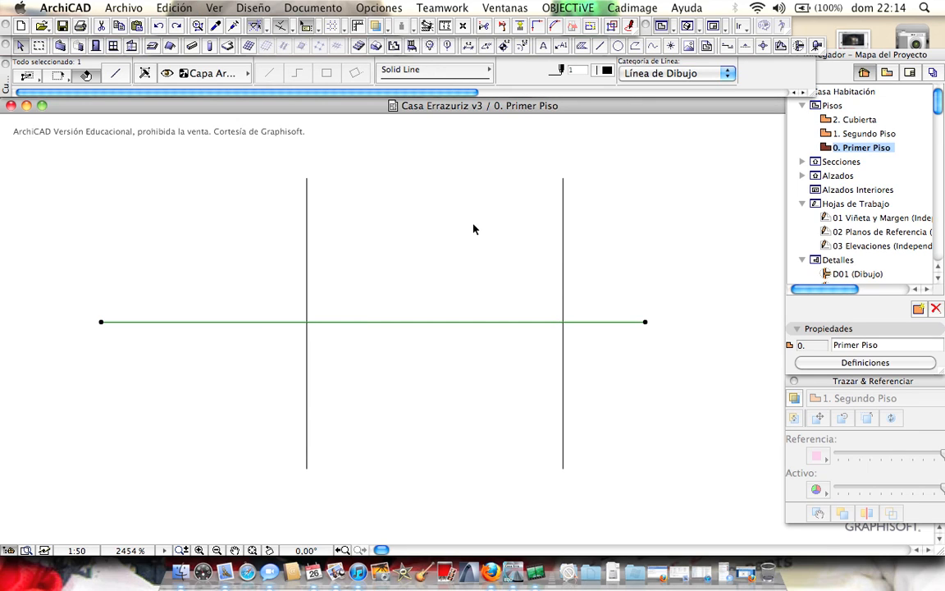
key("Escape")
Join the horizontal line and the right vertical line into a corner with the Intersect command
scroll(473, 229, "down", 1)
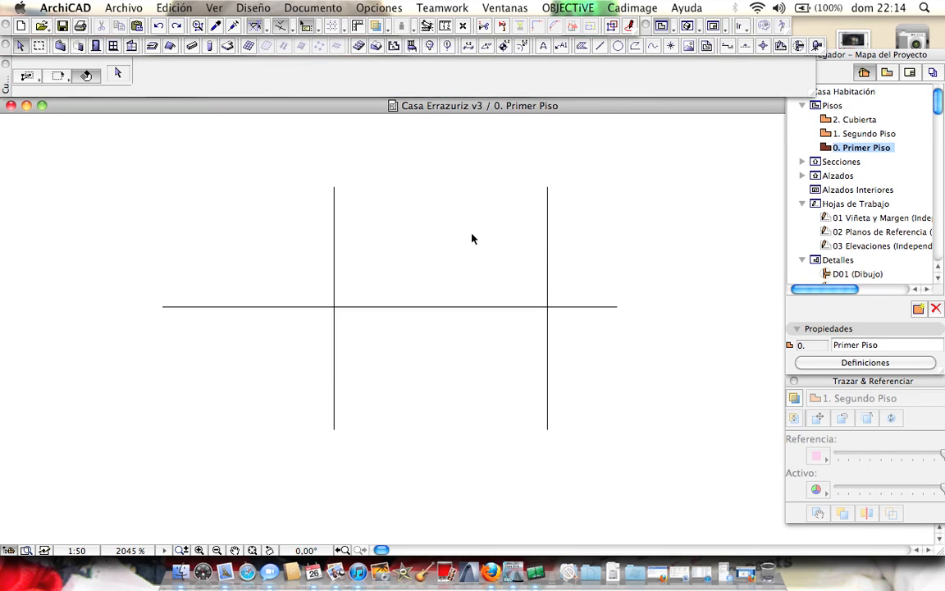
middle_click_drag(454, 242, 411, 230)
left_click(294, 313)
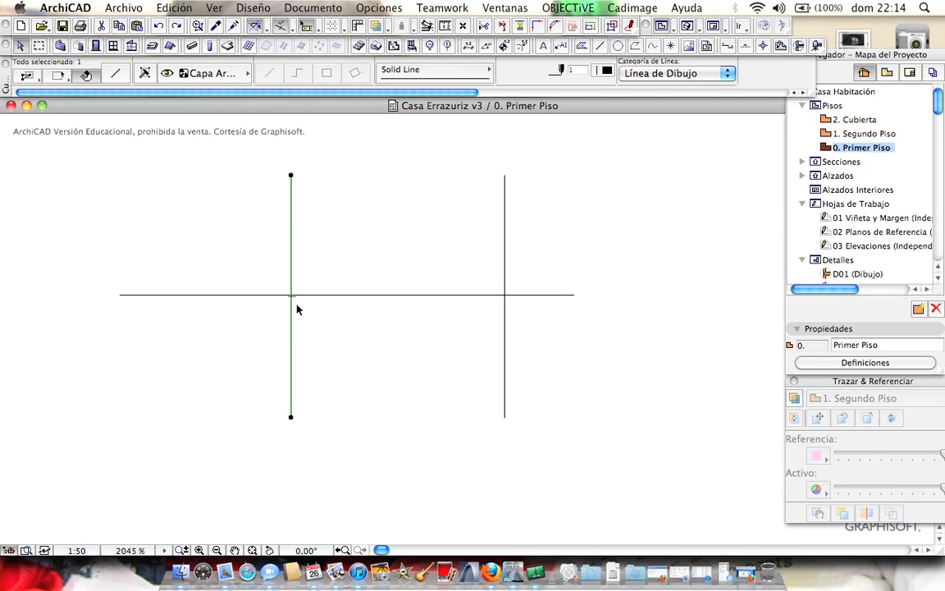
left_click(506, 314, "shift")
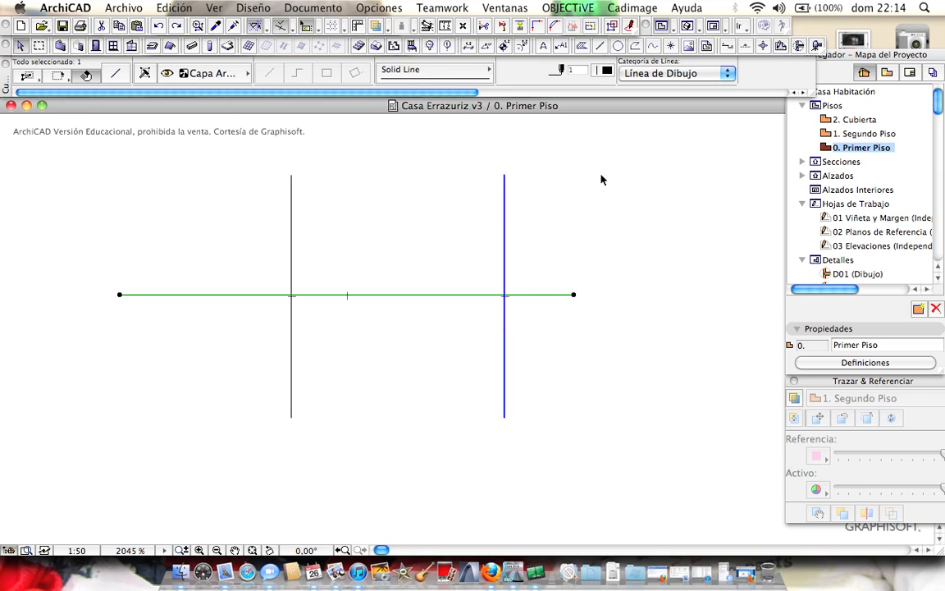
left_click(538, 26)
Try chamfering the corner of the two joined lines with a value of 10,0, and undo the chamfer
scroll(574, 316, "up", 5)
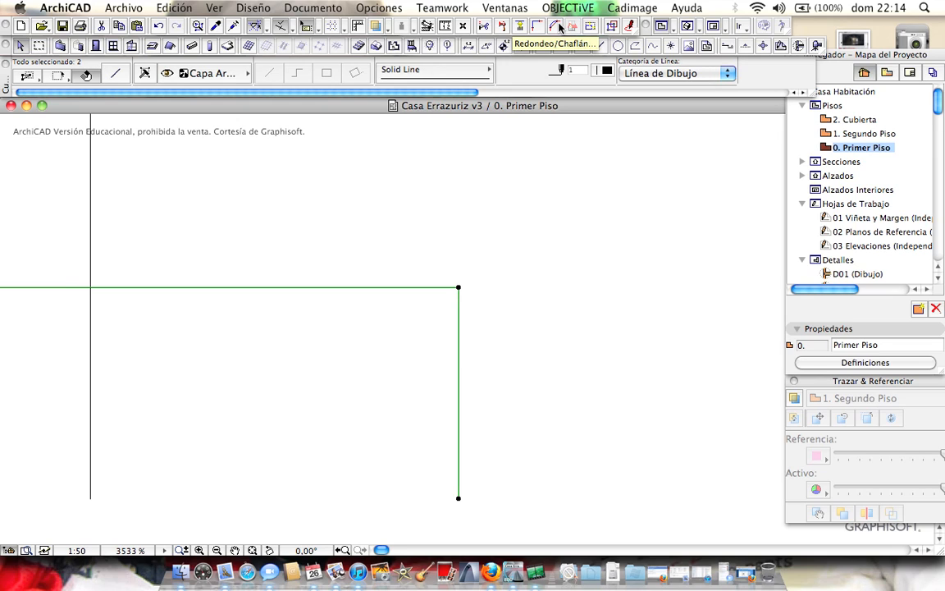
left_click(558, 27)
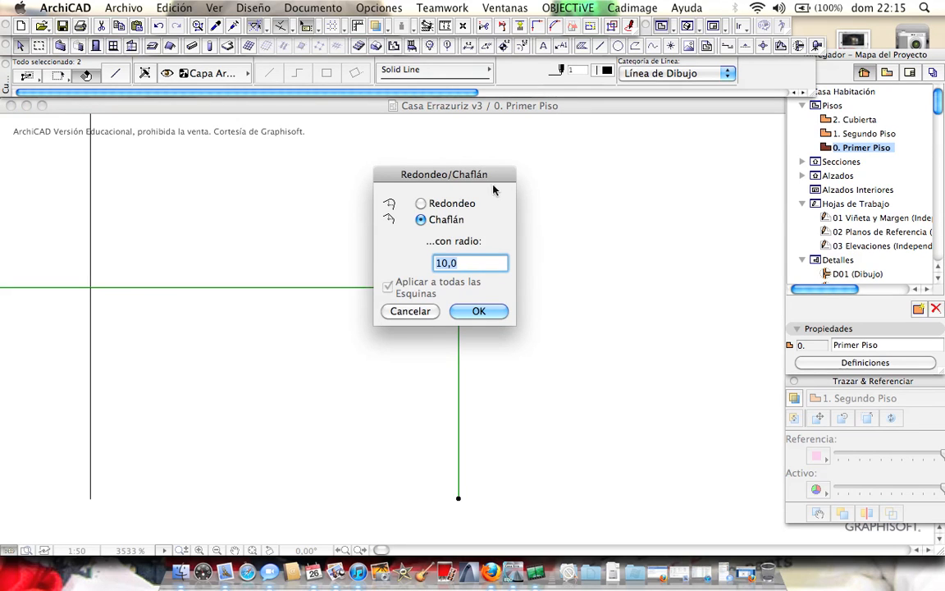
left_click(478, 311)
left_click(520, 321)
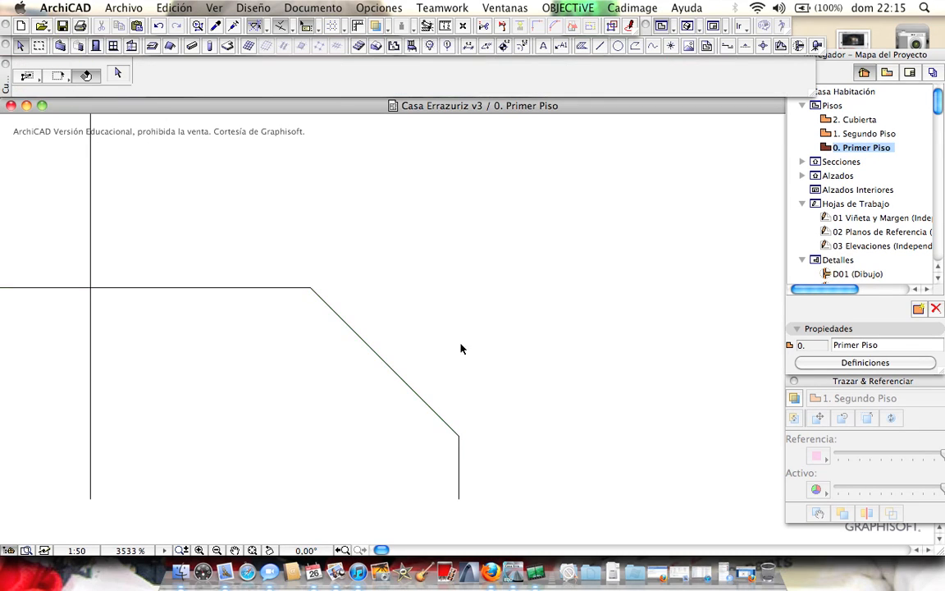
scroll(443, 351, "down", 2)
middle_click_drag(443, 353, 531, 338)
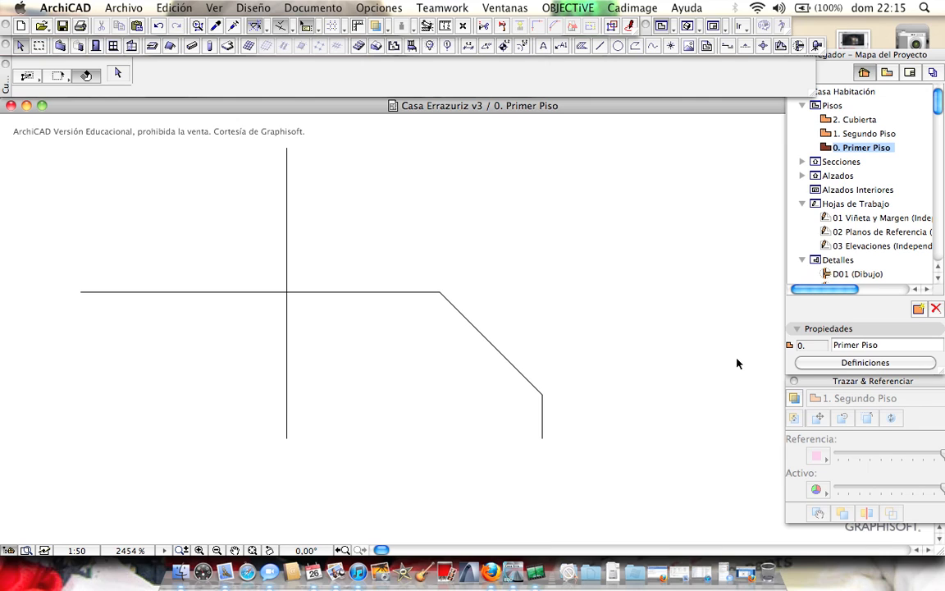
key("super+z")
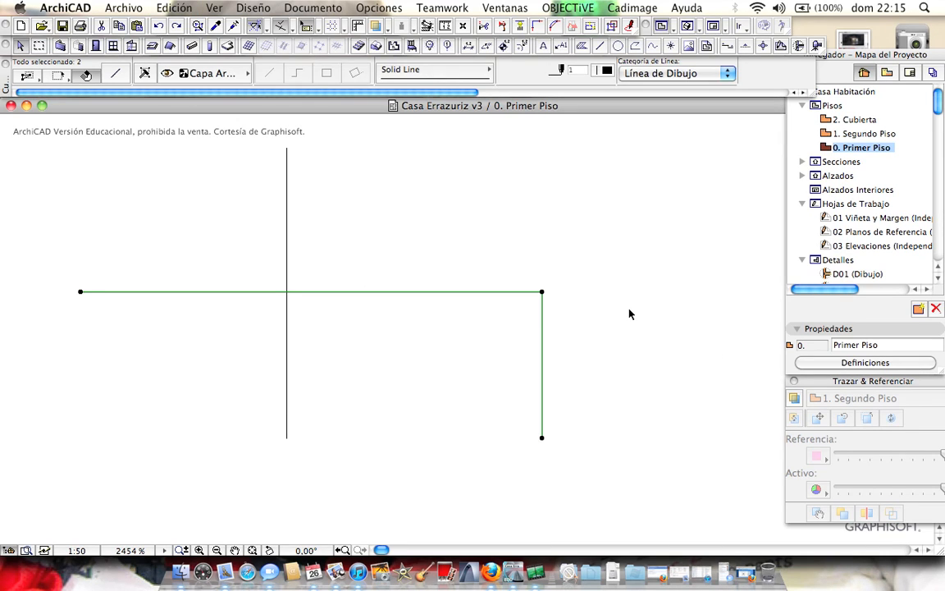
Select all the remaining lines on the floor plan and delete them
left_click(630, 315)
key("super+a")
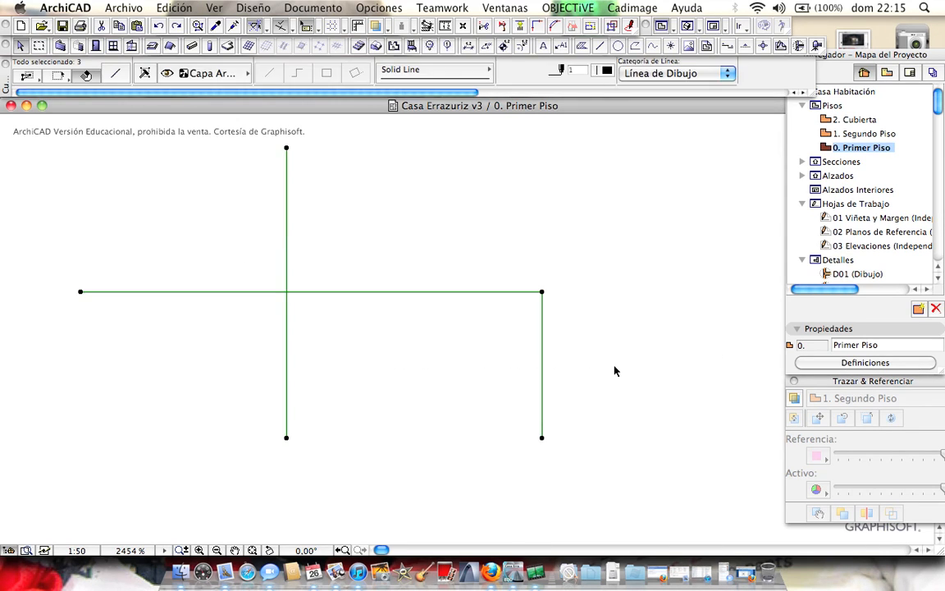
key("Delete")
scroll(443, 274, "down", 1)
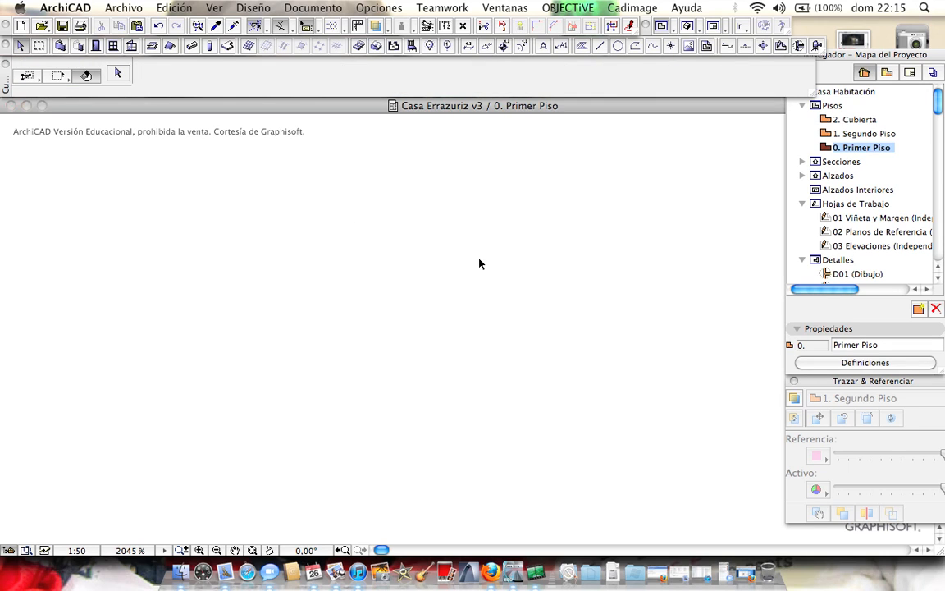